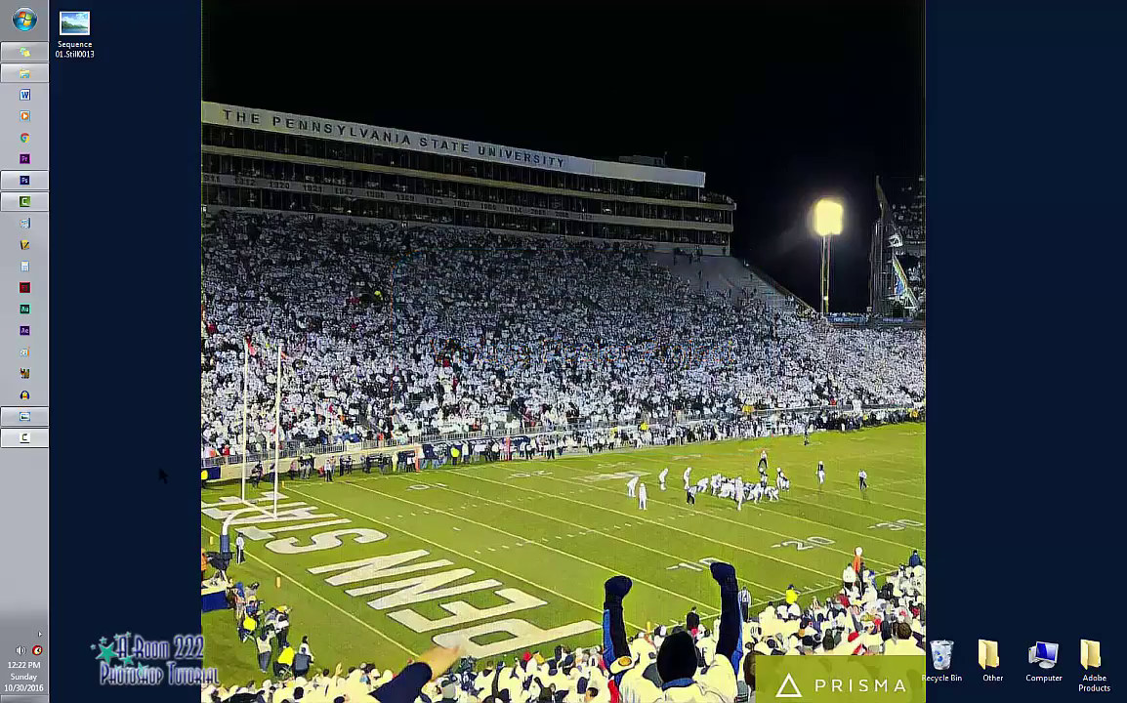
Bring up the finished 'Vintage Poster - Utah' example in Photo Viewer and reposition its window.
click(28, 424)
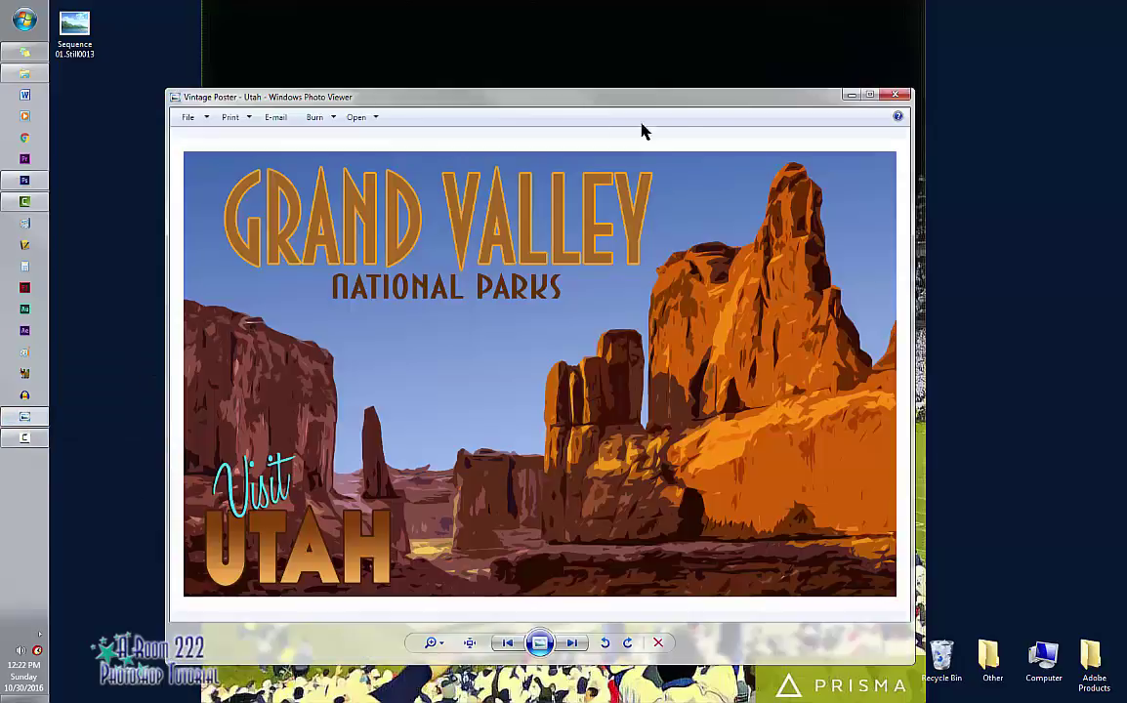
drag(689, 108, 722, 78)
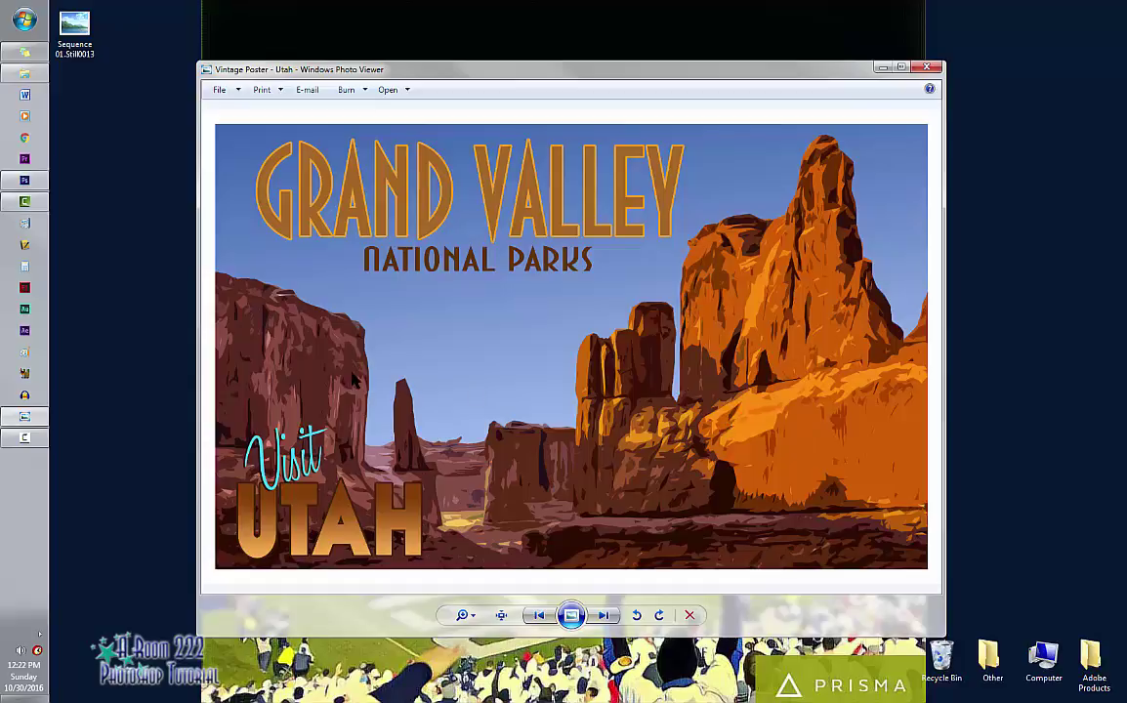
Browse in Explorer to the Stock Photos > Landscape folder.
click(27, 75)
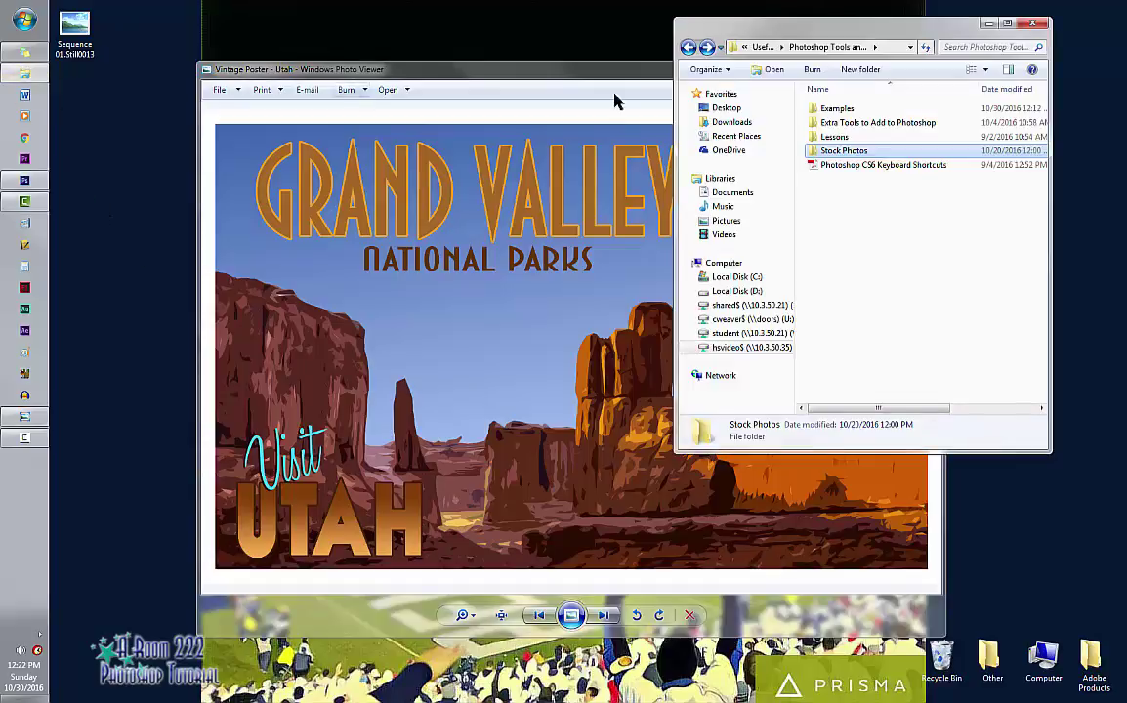
double_click(880, 154)
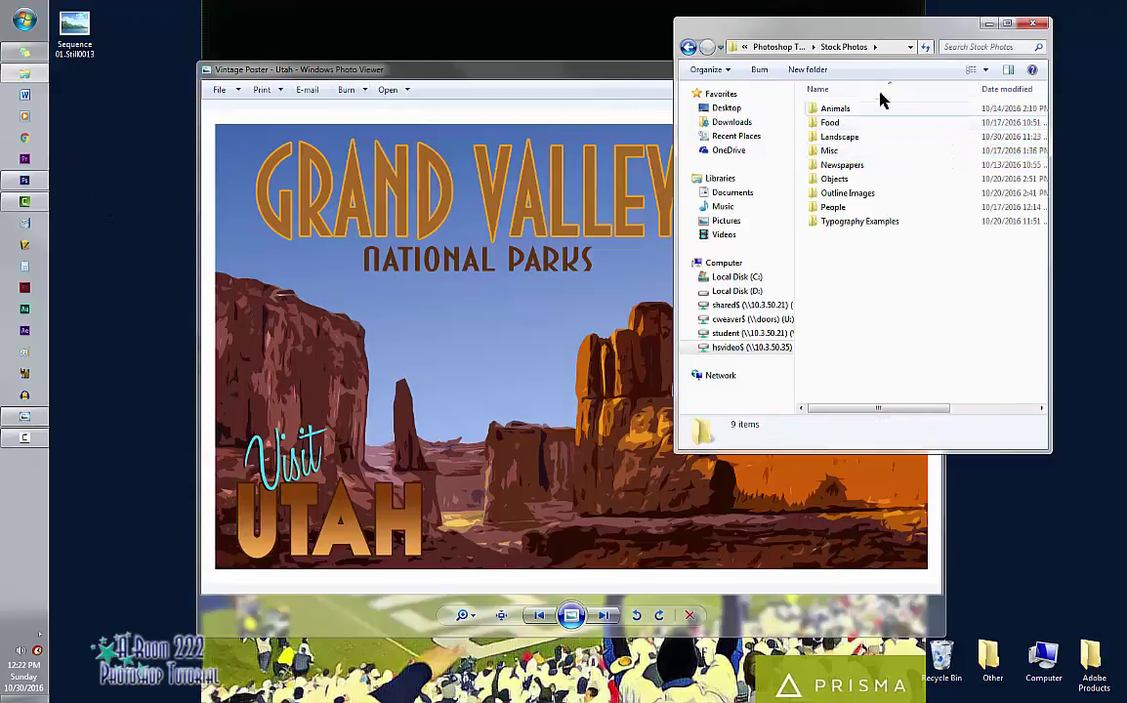
double_click(838, 137)
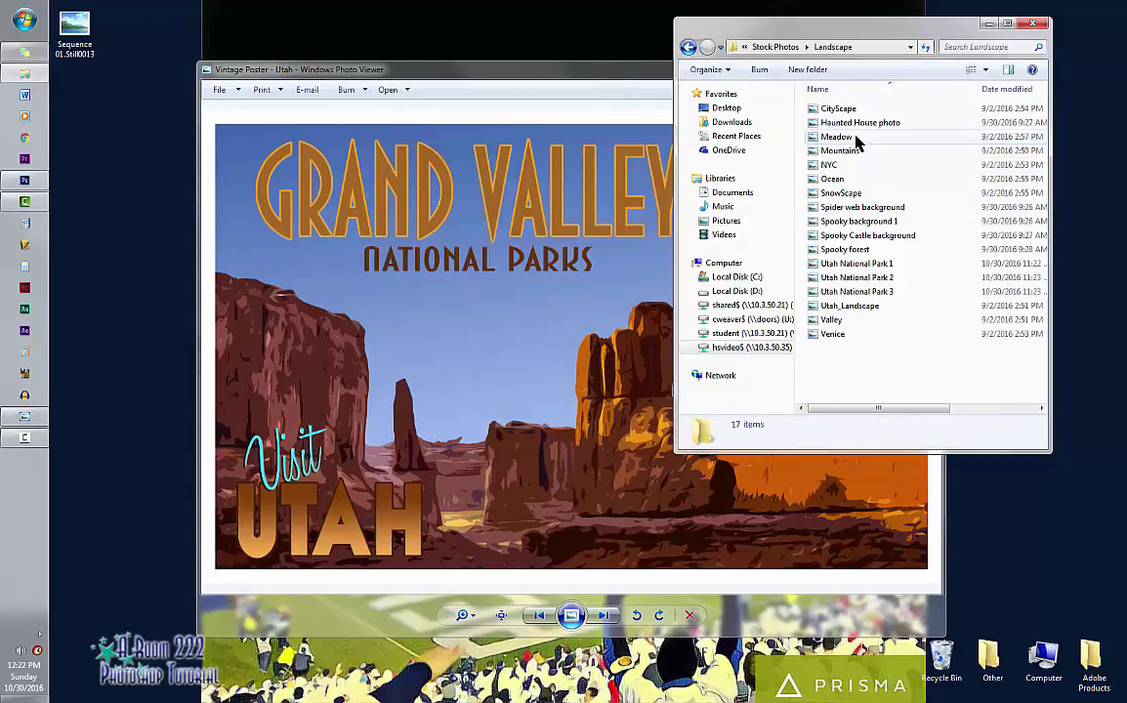
Preview Utah National Park 1, 2 and 3, then close the viewer and minimize Explorer.
double_click(895, 267)
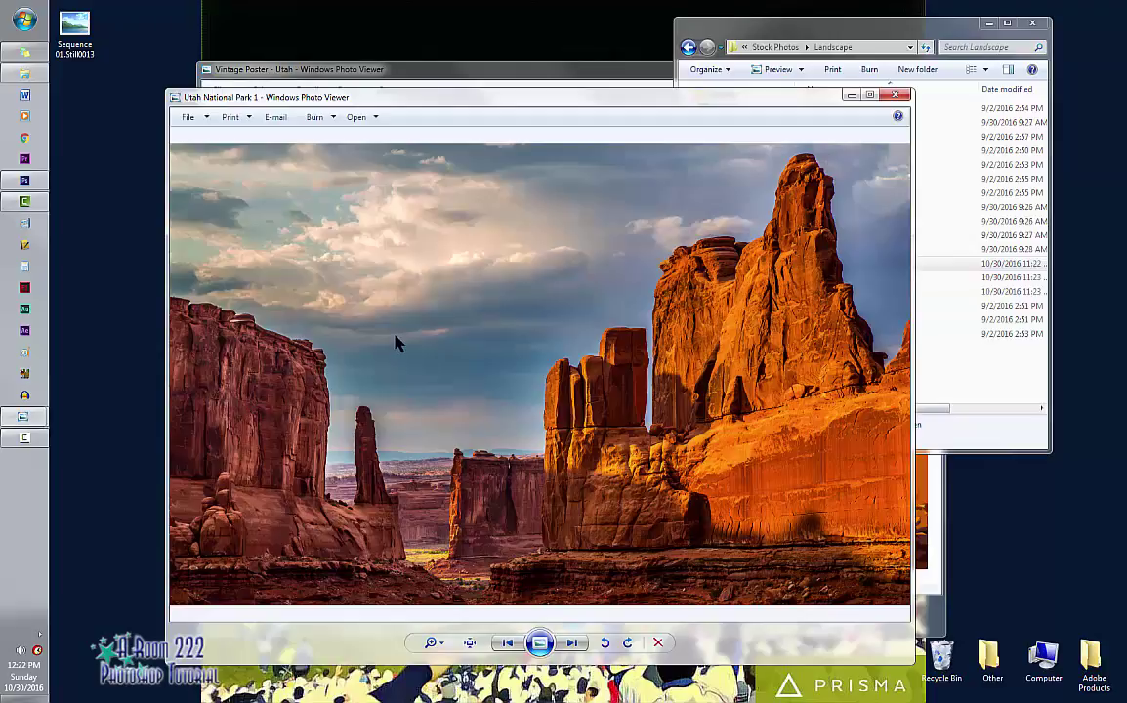
key(Right)
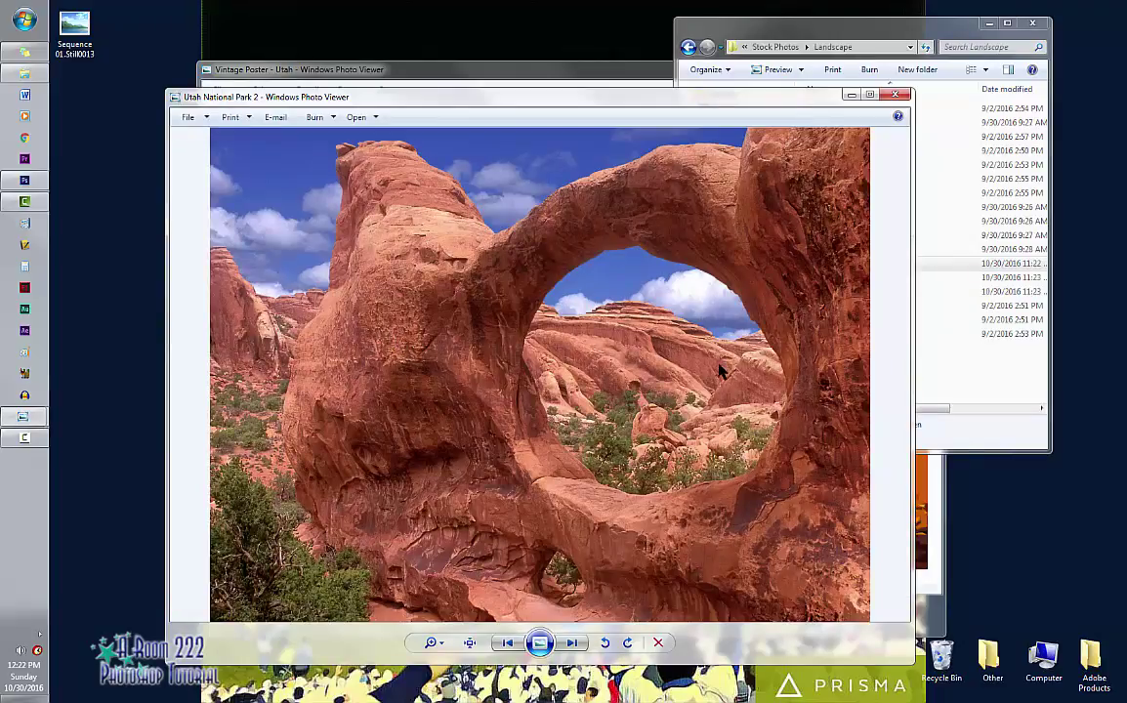
key(Right)
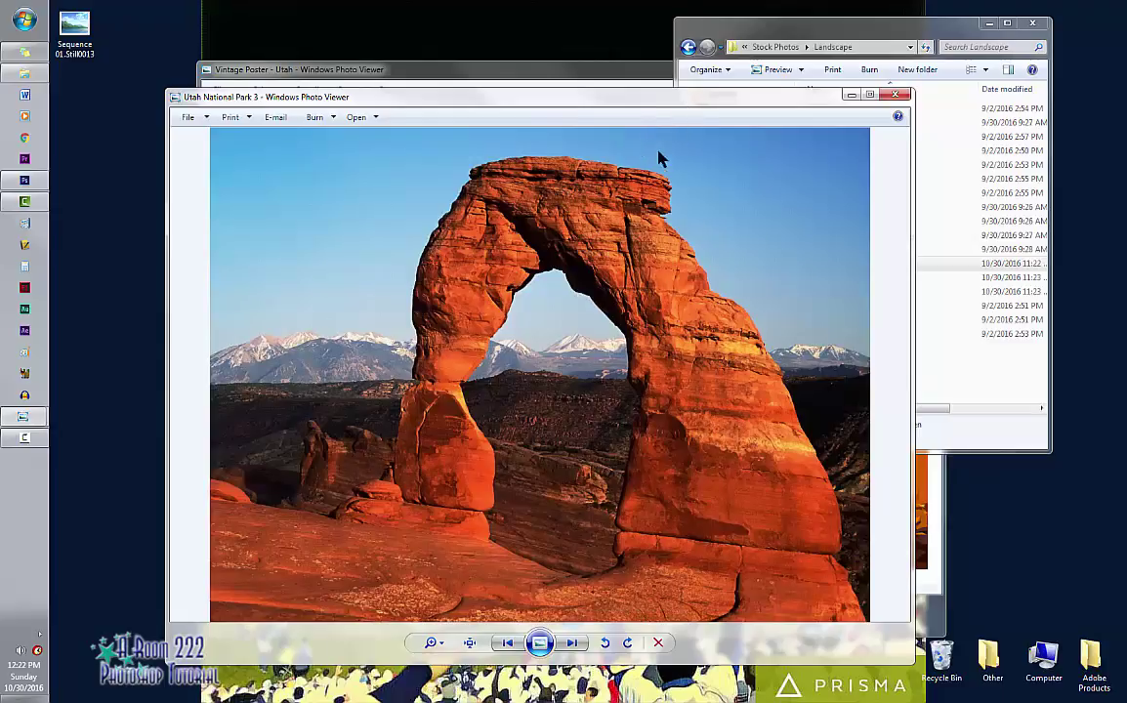
click(896, 95)
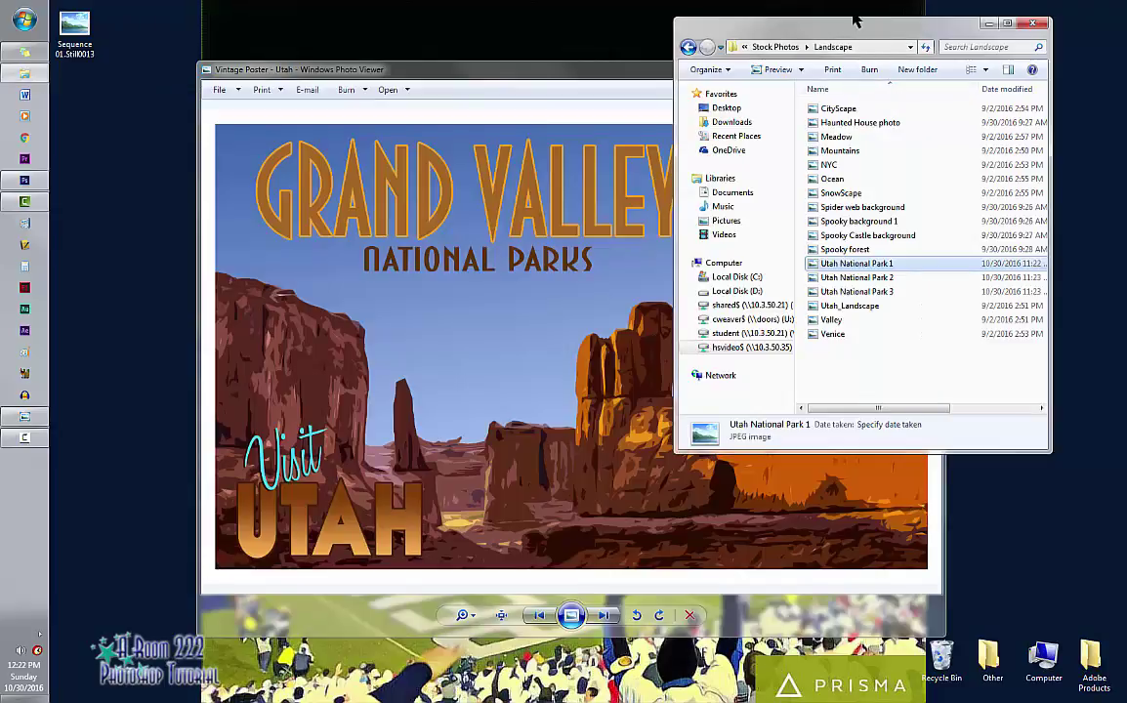
click(988, 23)
In the Open dialog, navigate the network drive to Photoshop Tools and Resources > Stock Photos > Landscape.
click(881, 67)
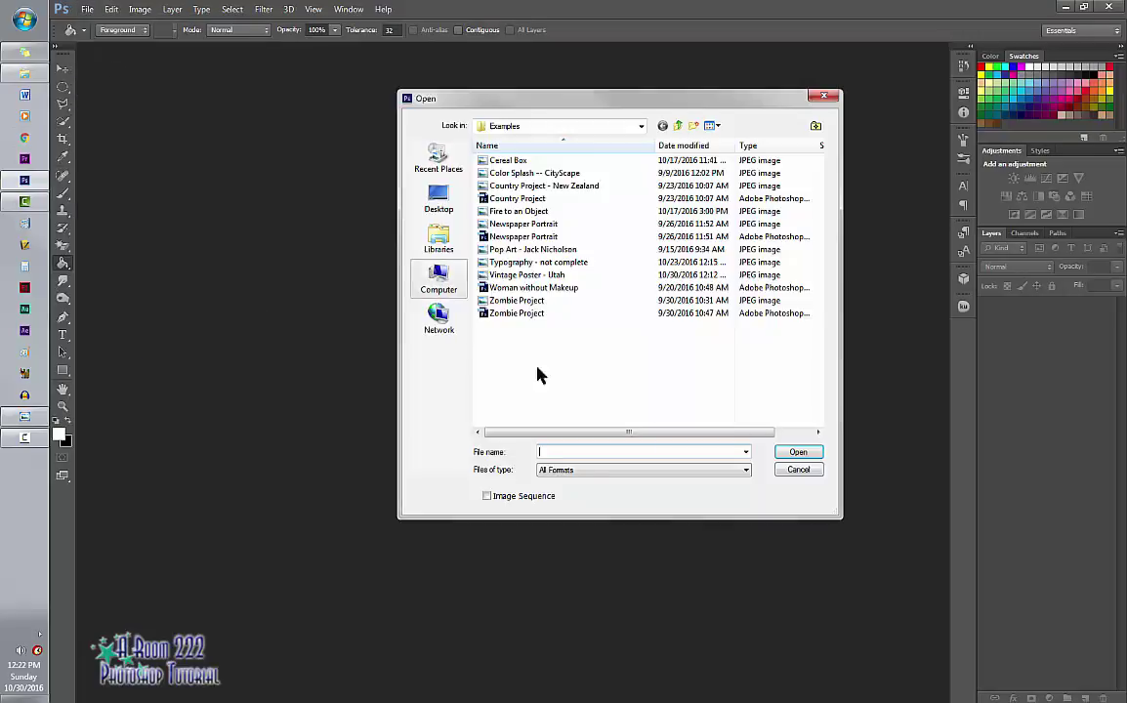
double_click(706, 330)
double_click(512, 199)
double_click(517, 198)
double_click(535, 186)
Open Utah National Park 1 and apply Auto Tone to it.
click(527, 370)
click(797, 451)
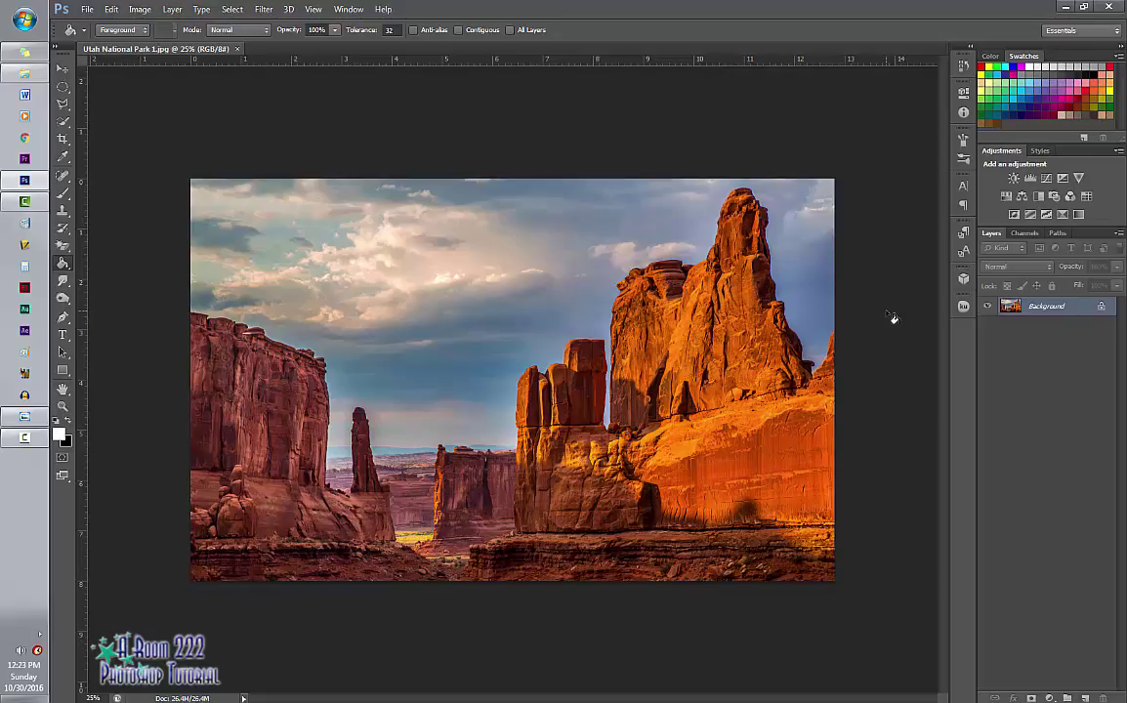
key(ctrl+shift+l)
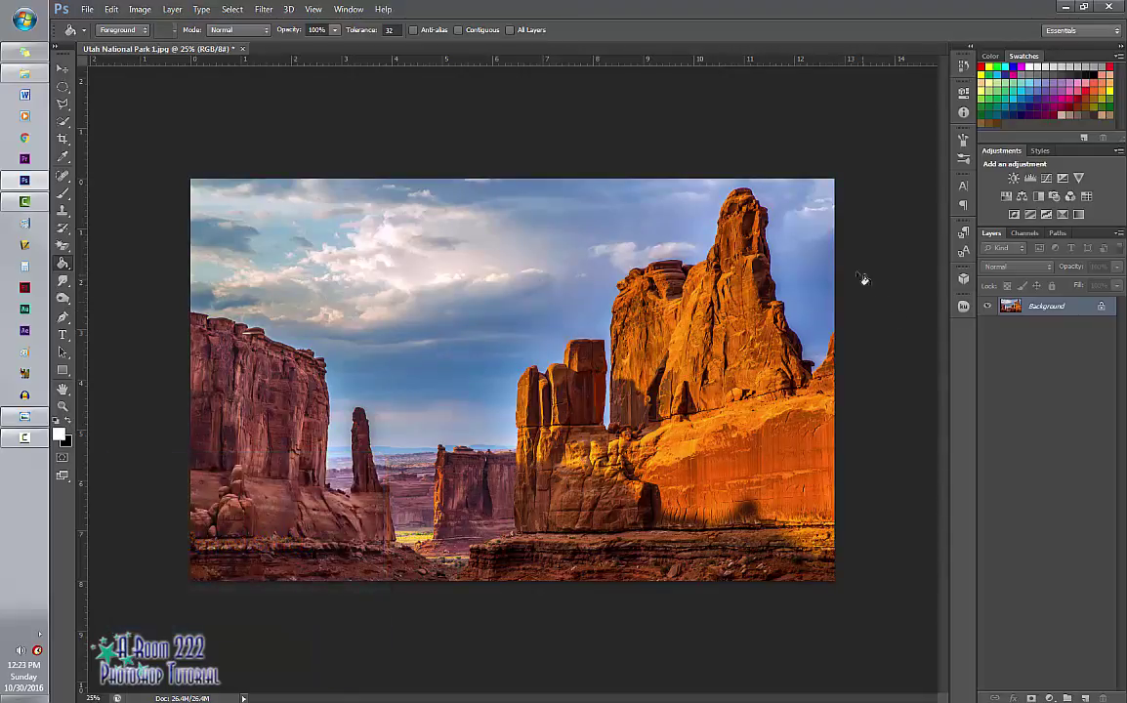
Confirm the image is 3840 × 2400 px and duplicate the Background into Layer 1.
click(139, 10)
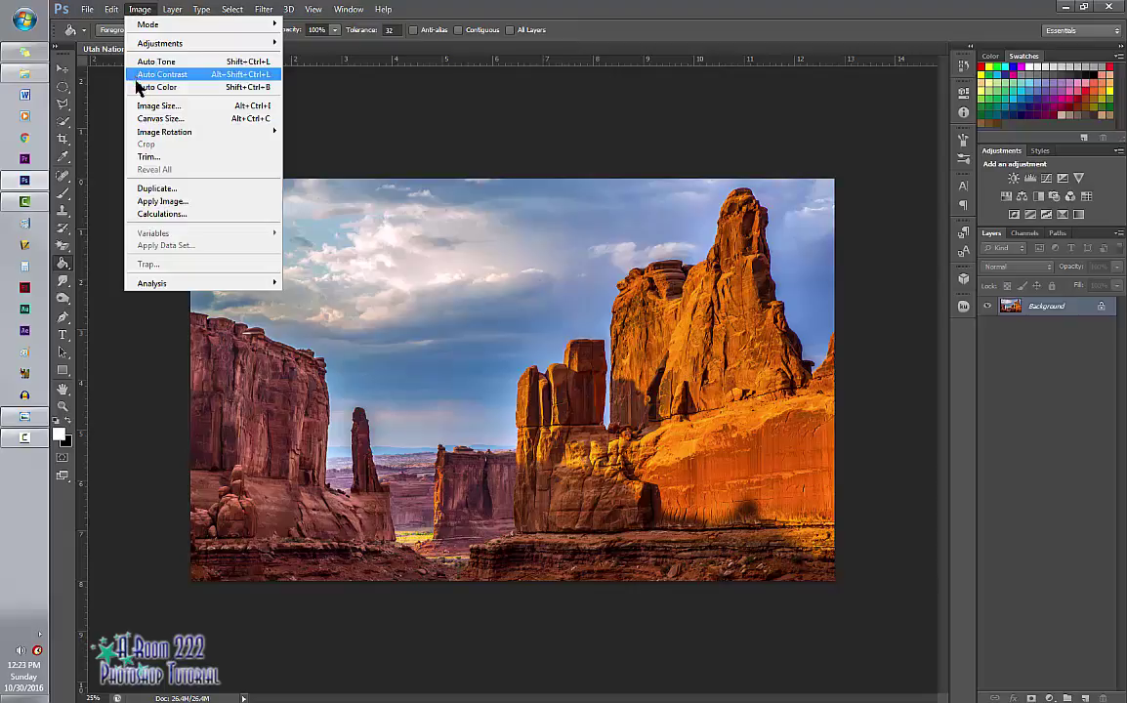
click(147, 105)
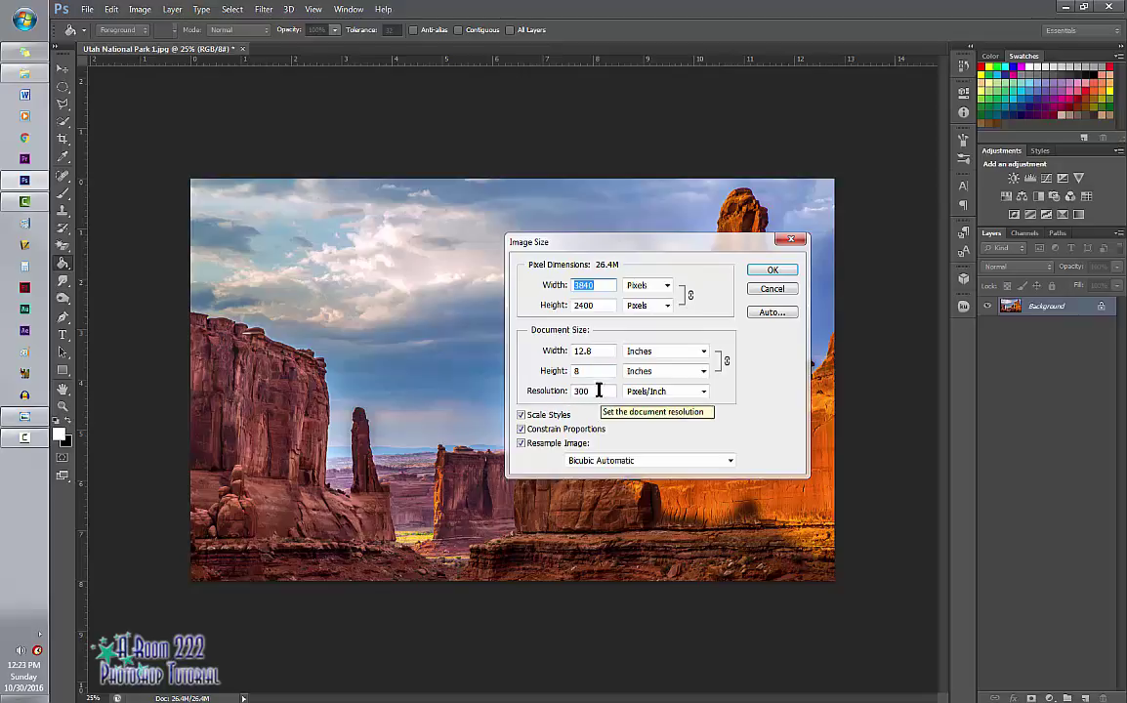
click(778, 271)
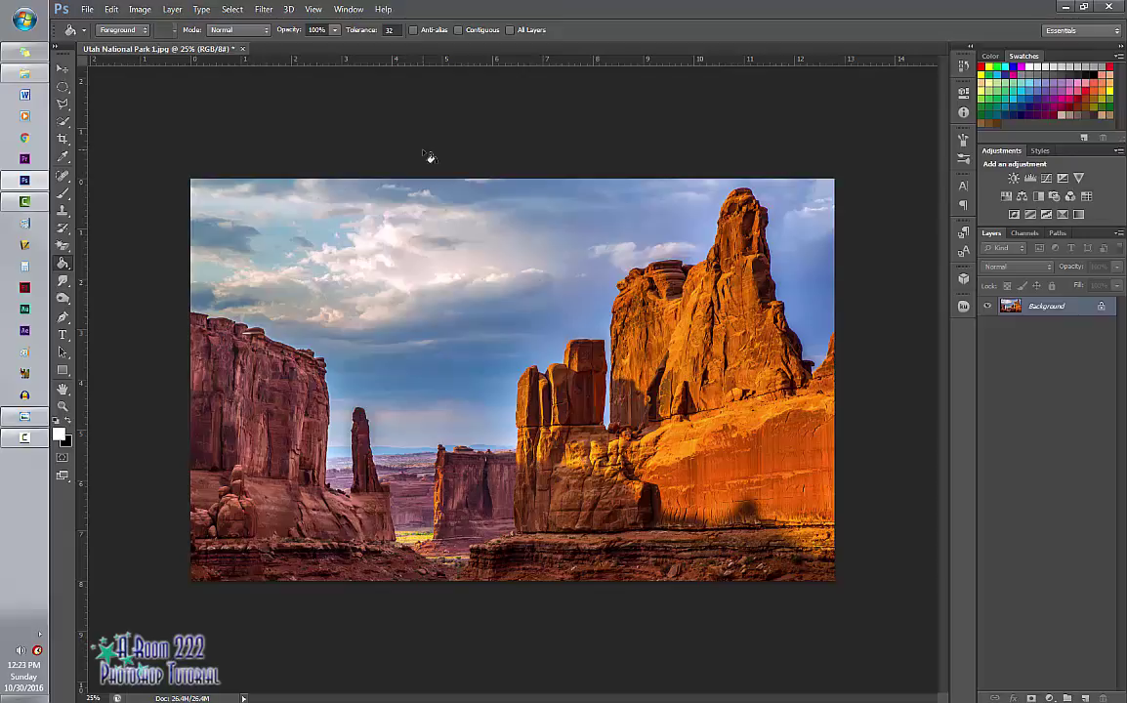
key(ctrl+j)
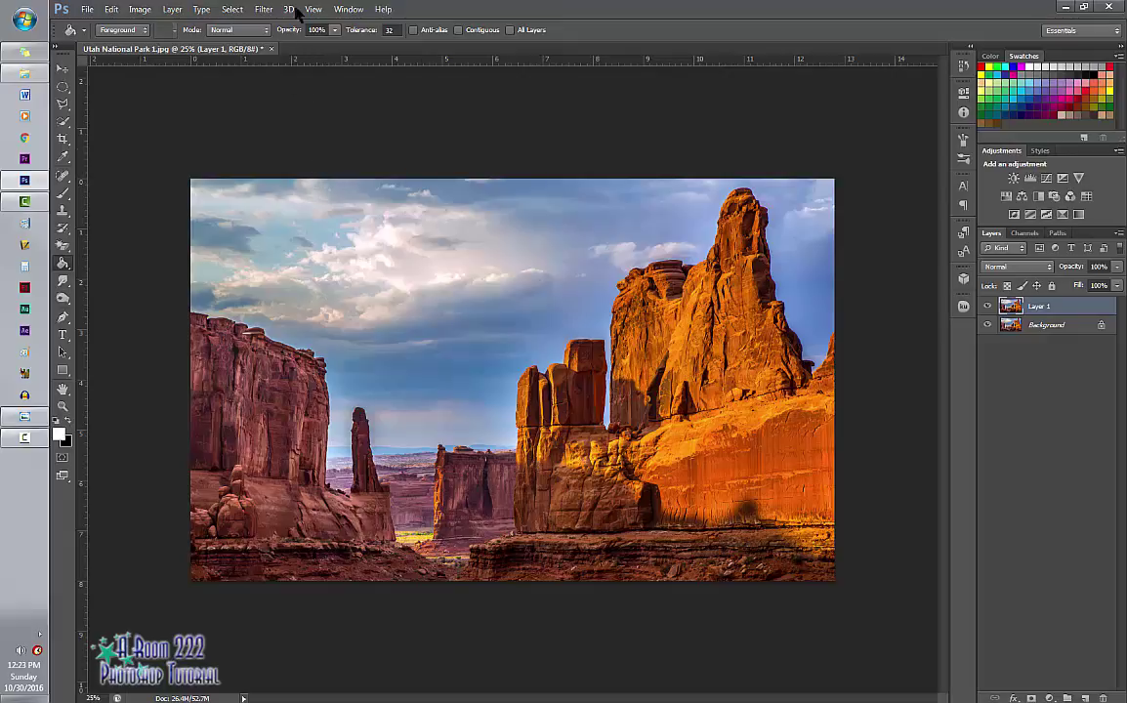
click(264, 9)
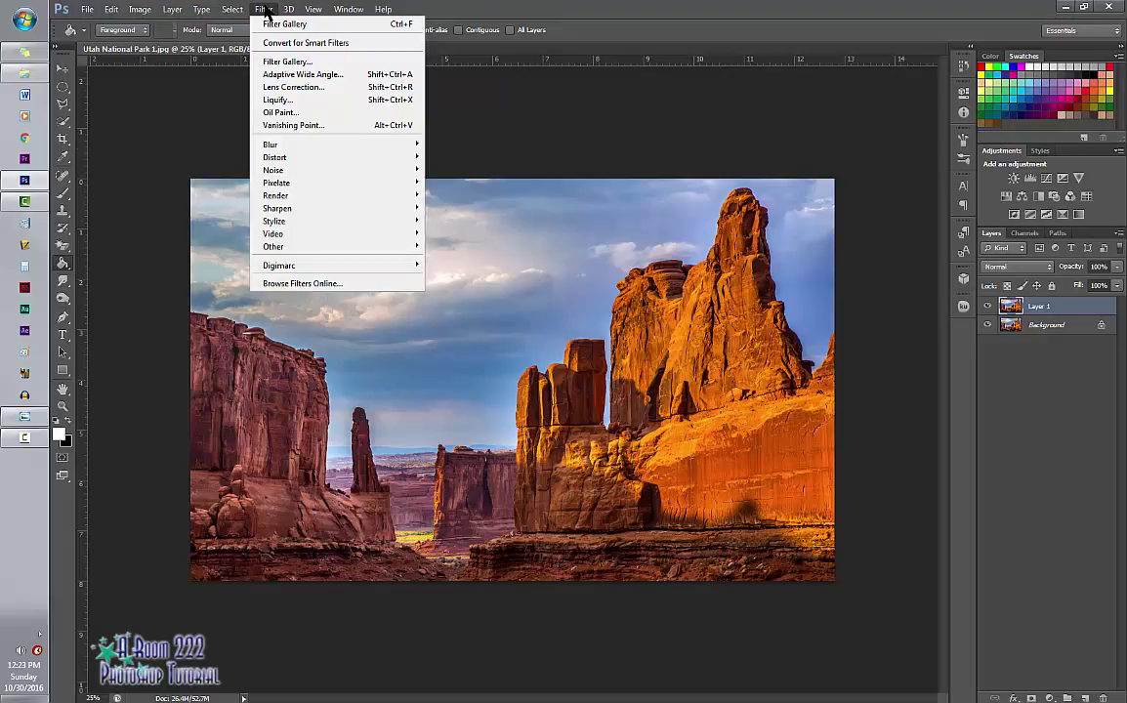
Open the Filter Gallery's Cutout filter with the preview zoomed out to 12.5%.
click(285, 62)
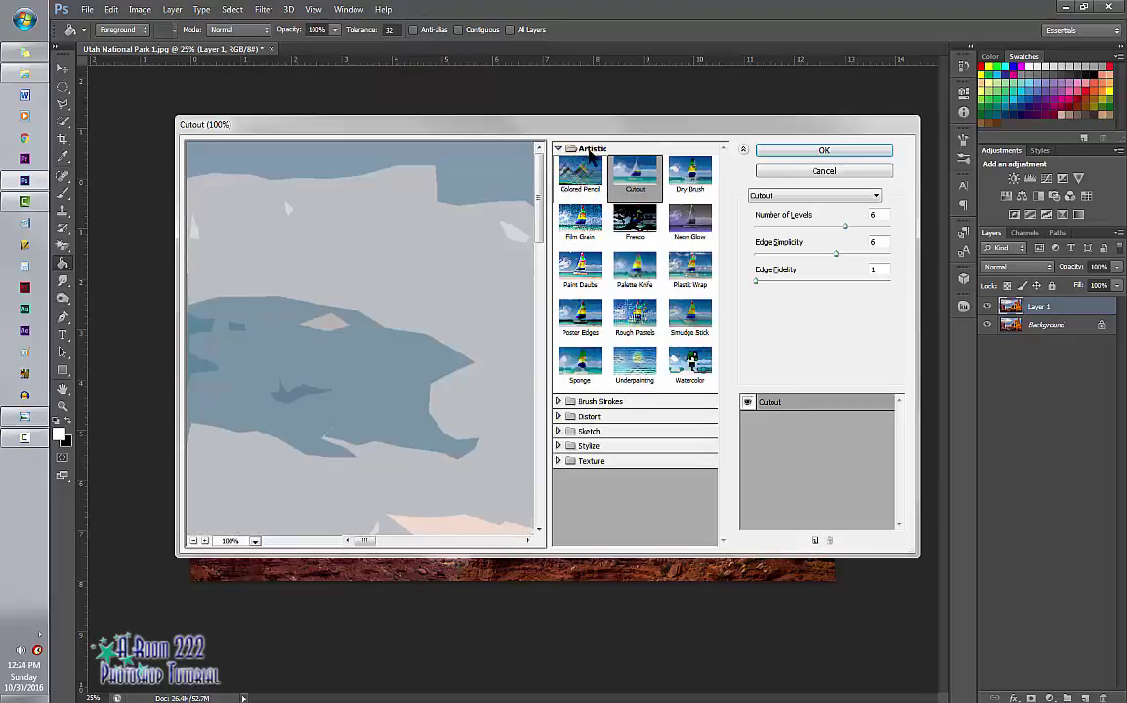
click(193, 540)
click(194, 540)
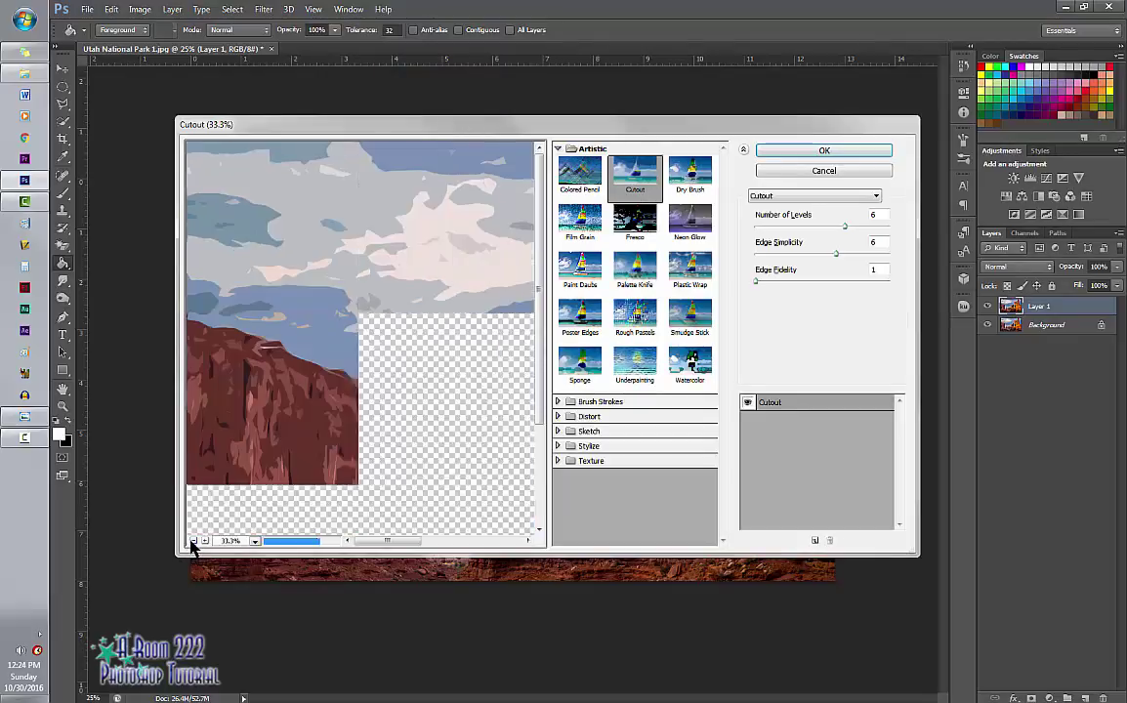
click(193, 540)
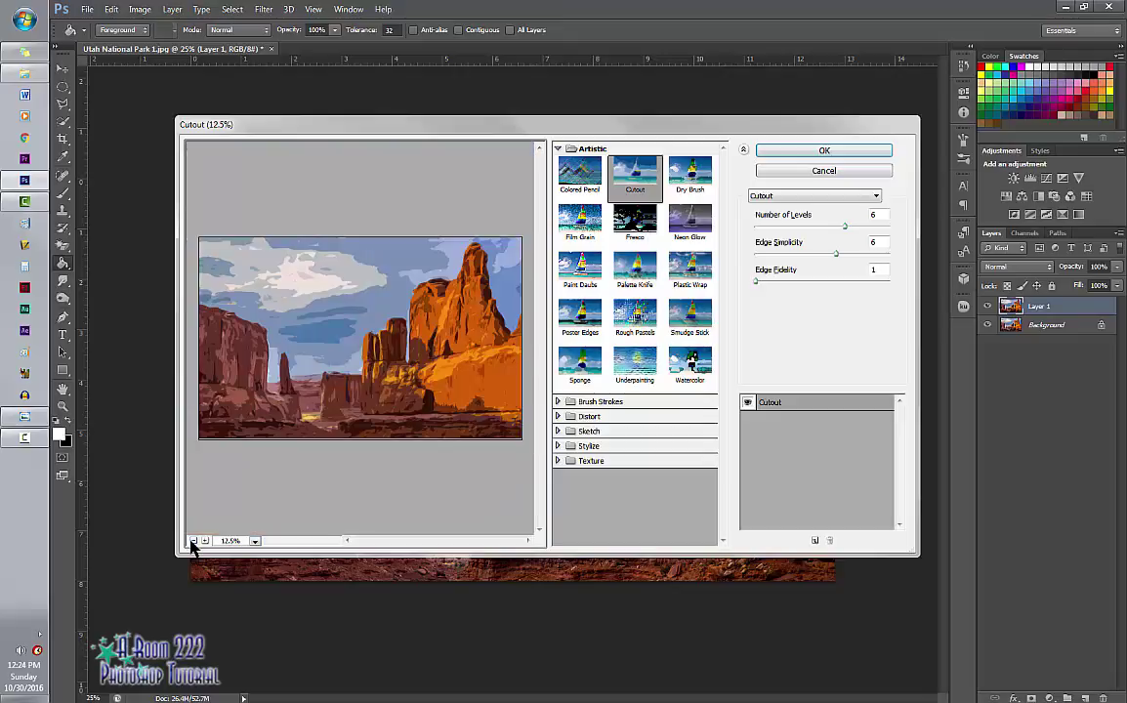
drag(176, 328, 125, 331)
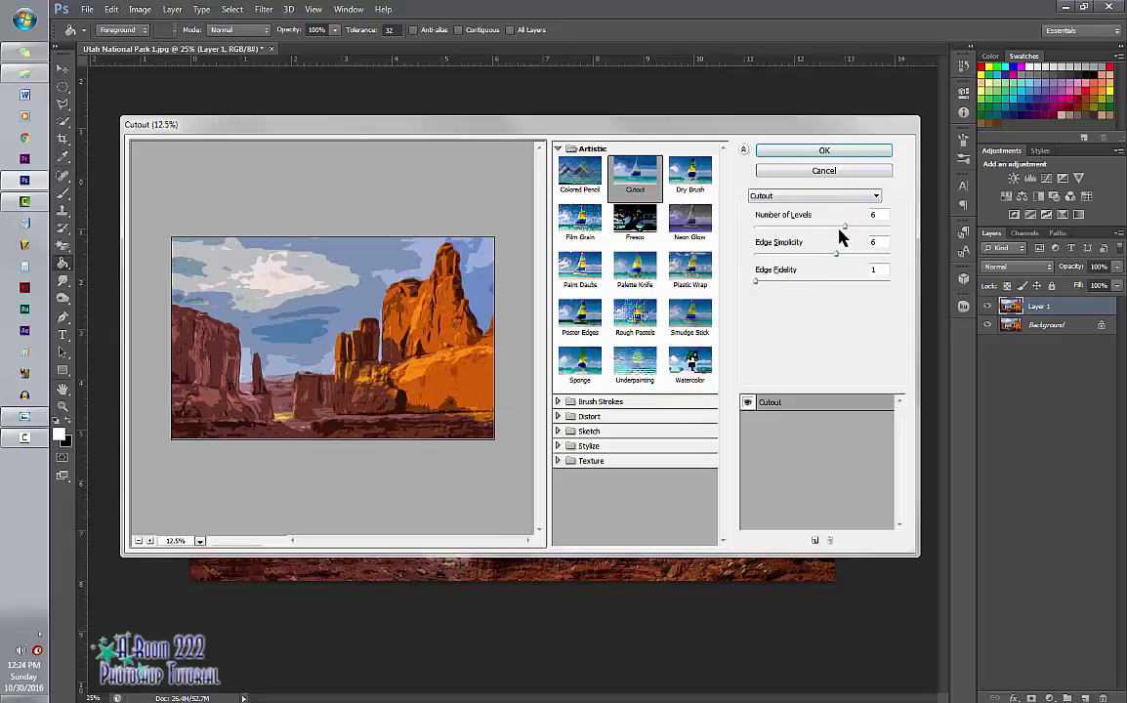
Apply Cutout with 6 levels and edge simplicity 6, fine-tuning edge fidelity.
drag(846, 227, 856, 231)
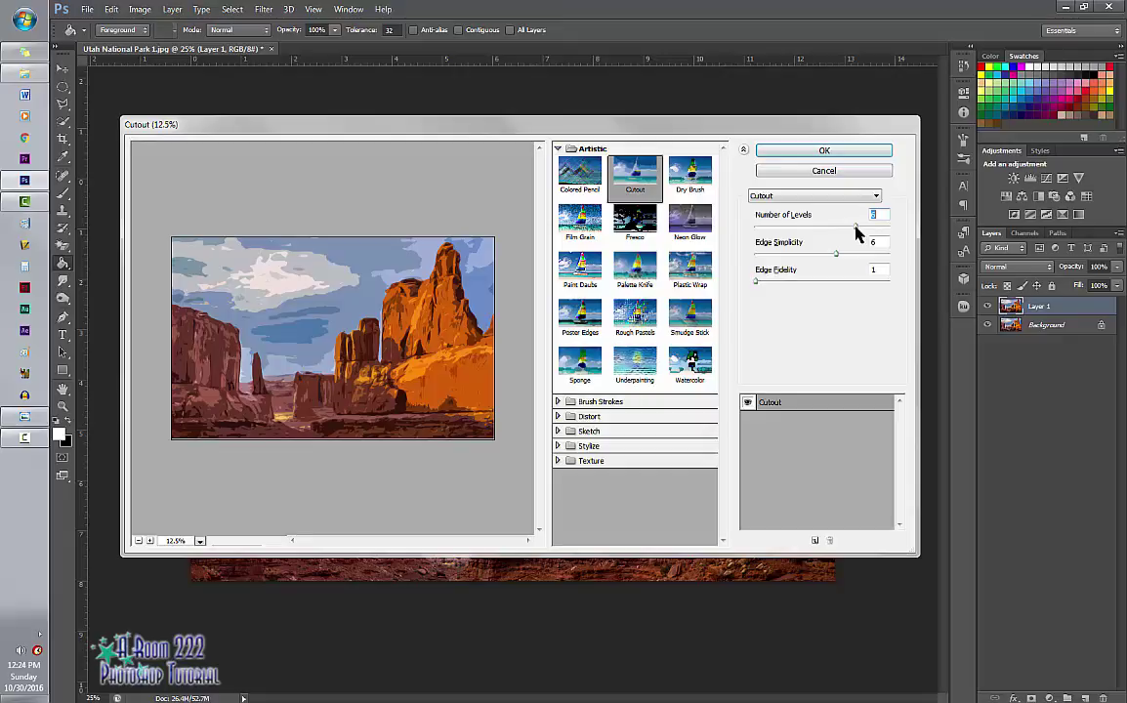
drag(855, 232, 868, 233)
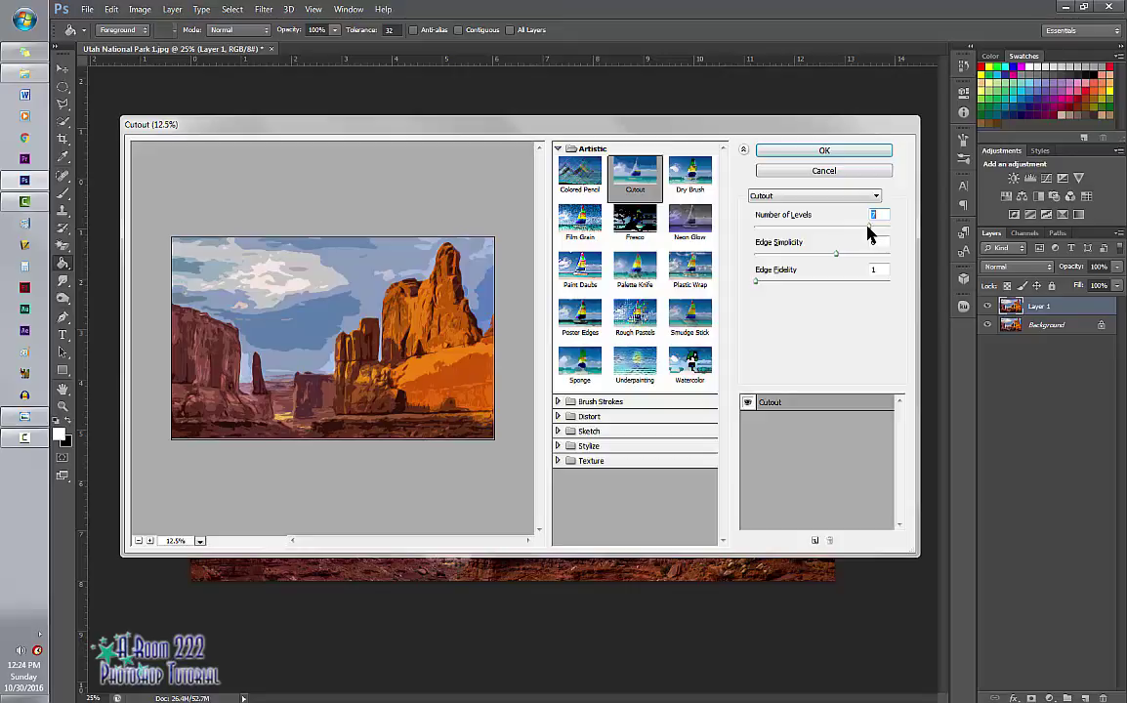
drag(868, 234, 782, 234)
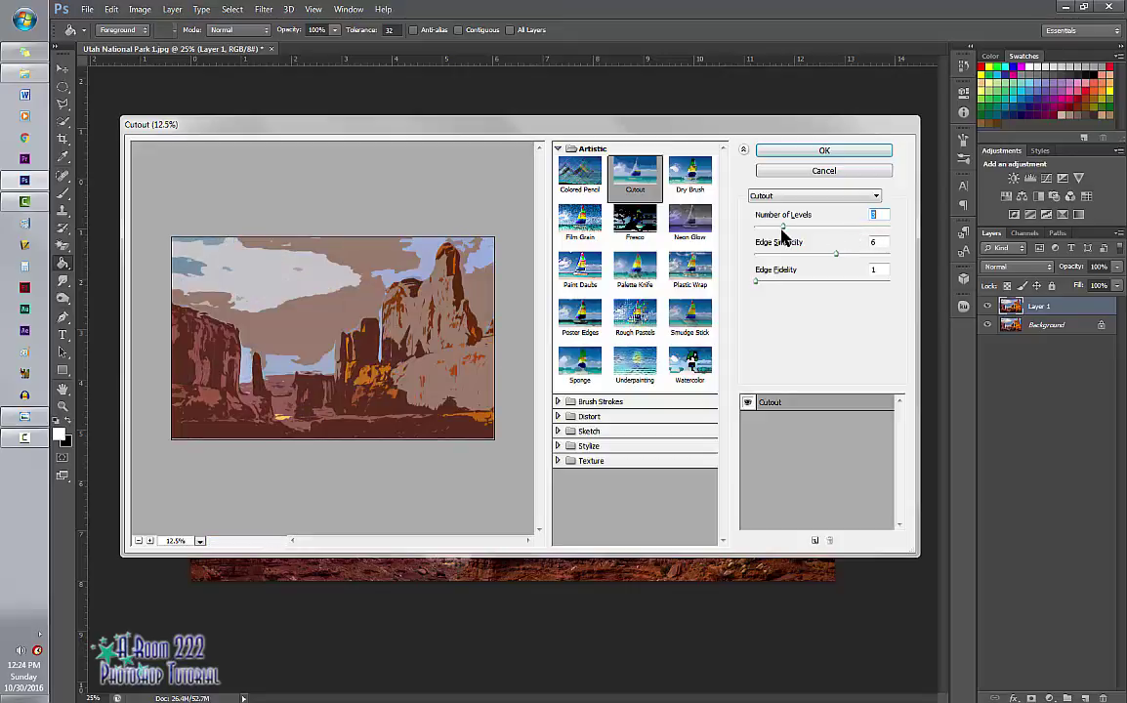
drag(782, 234, 852, 231)
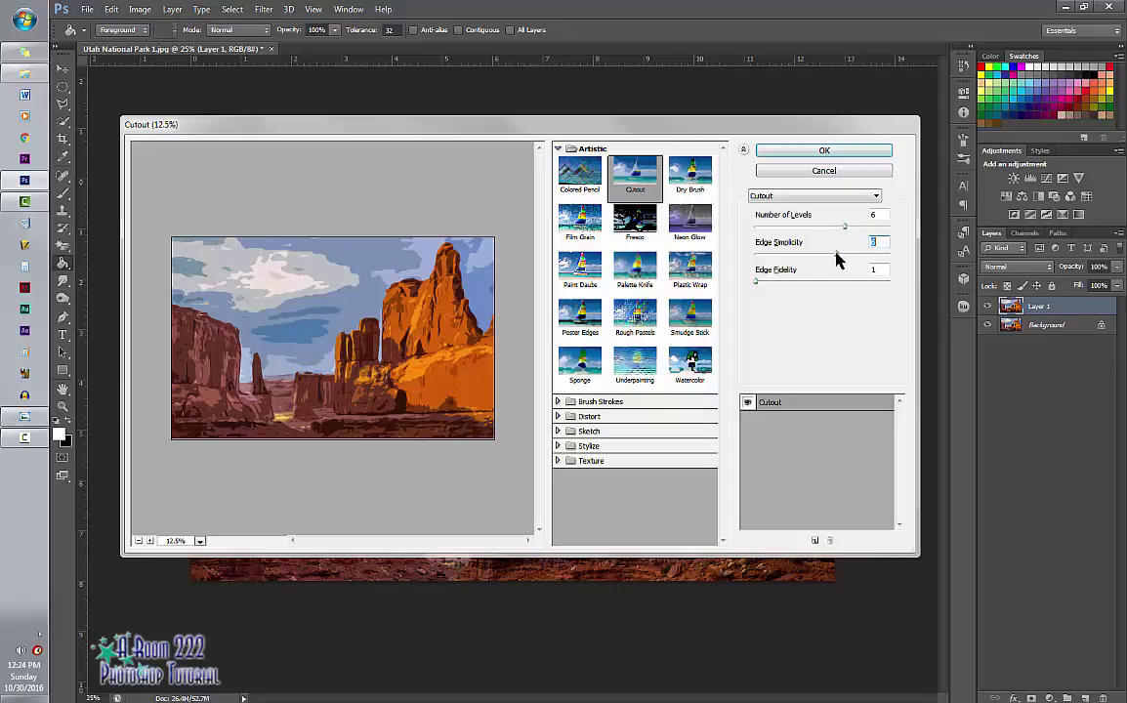
drag(835, 258, 848, 259)
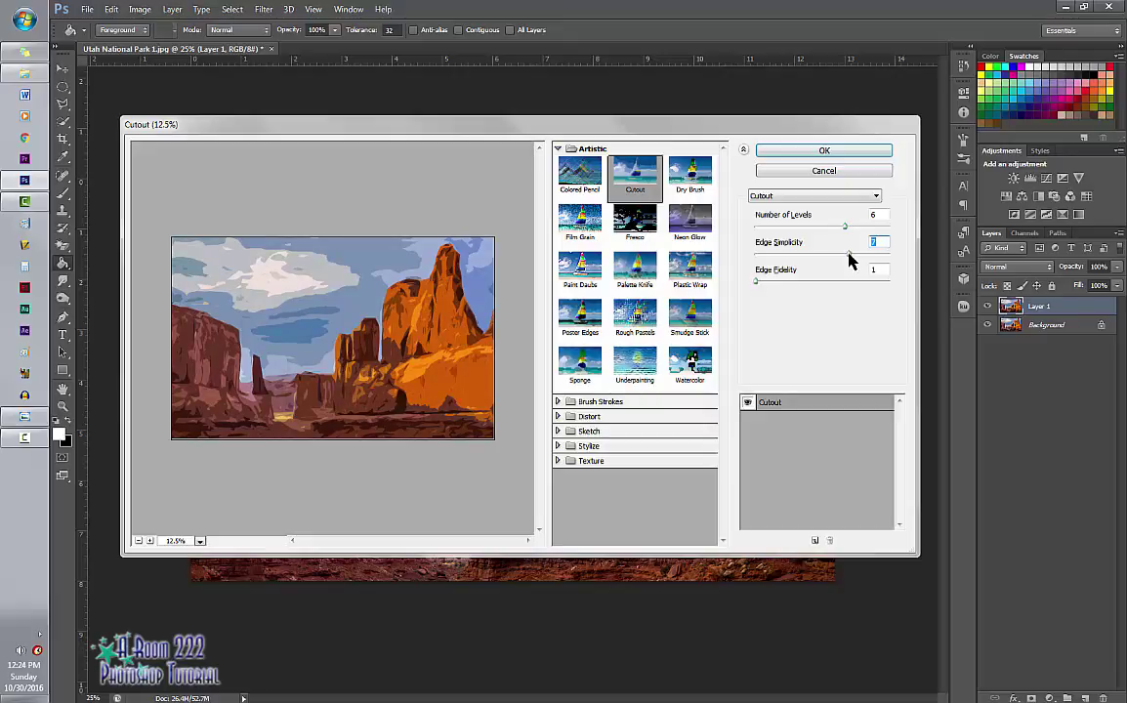
mouse_move(850, 259)
mouse_down()
mouse_move(793, 261)
mouse_move(845, 262)
mouse_up()
drag(850, 258, 844, 260)
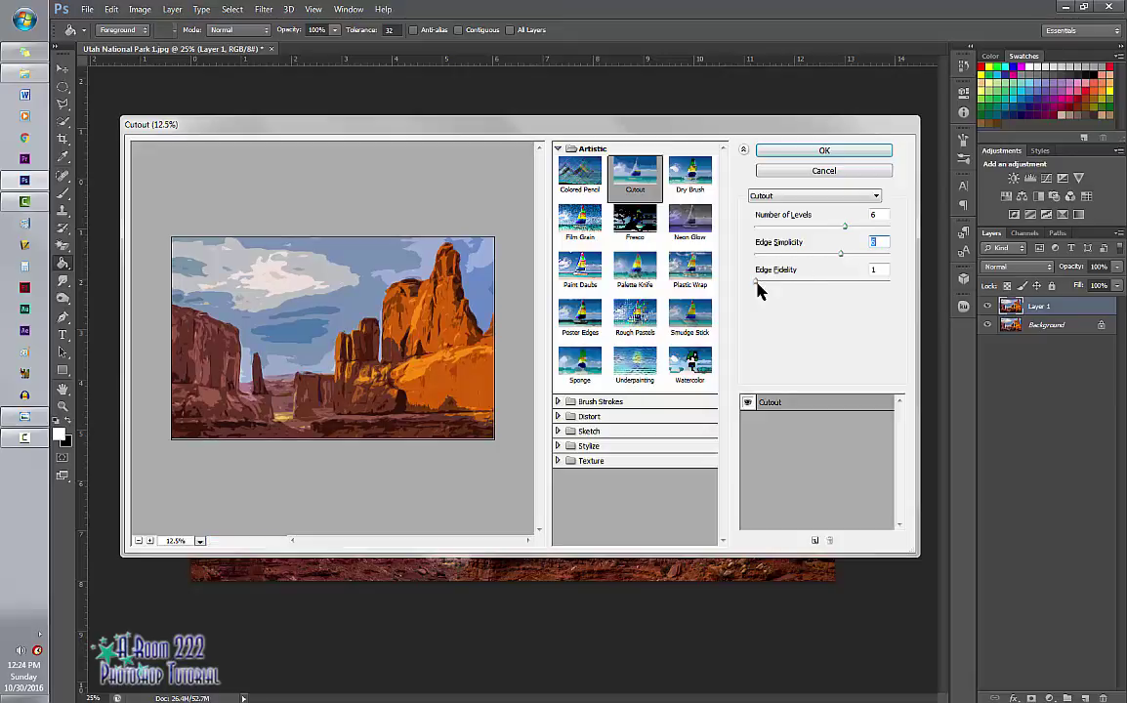
drag(760, 286, 796, 286)
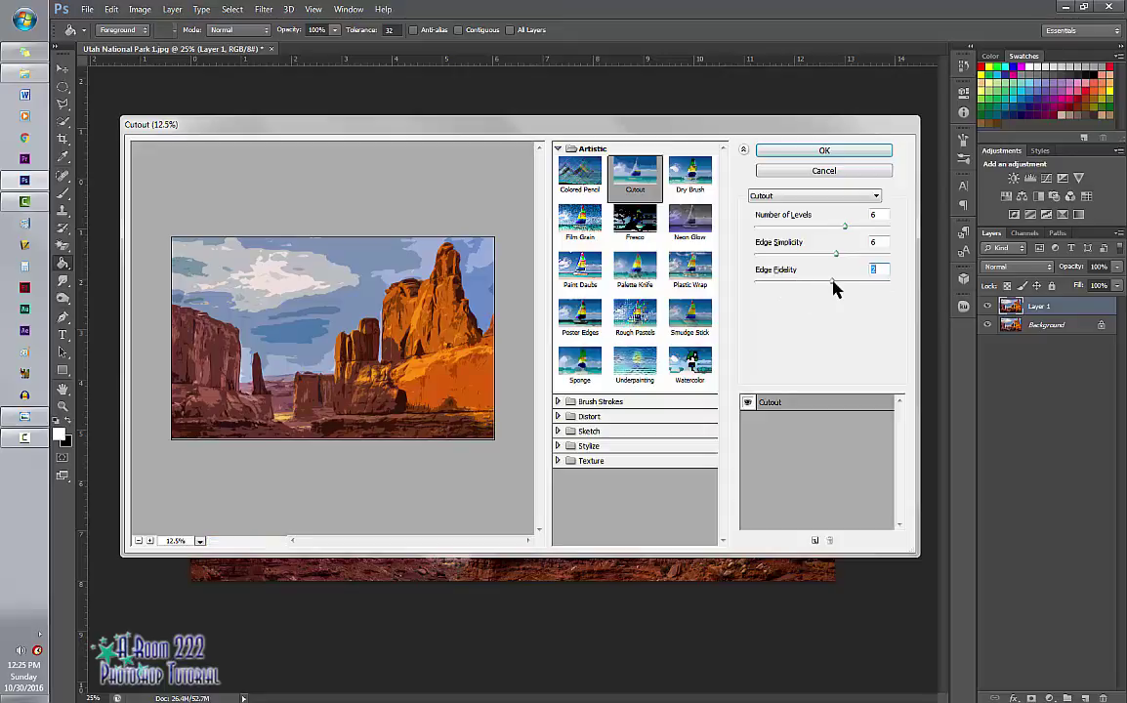
drag(835, 286, 757, 289)
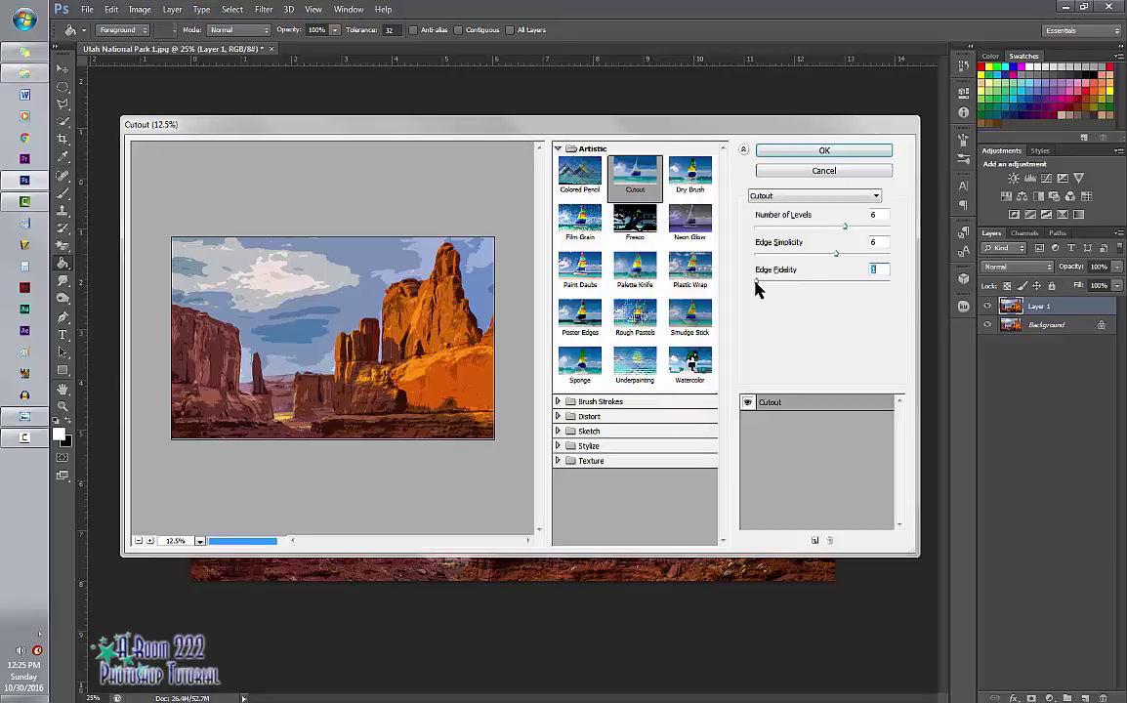
click(804, 154)
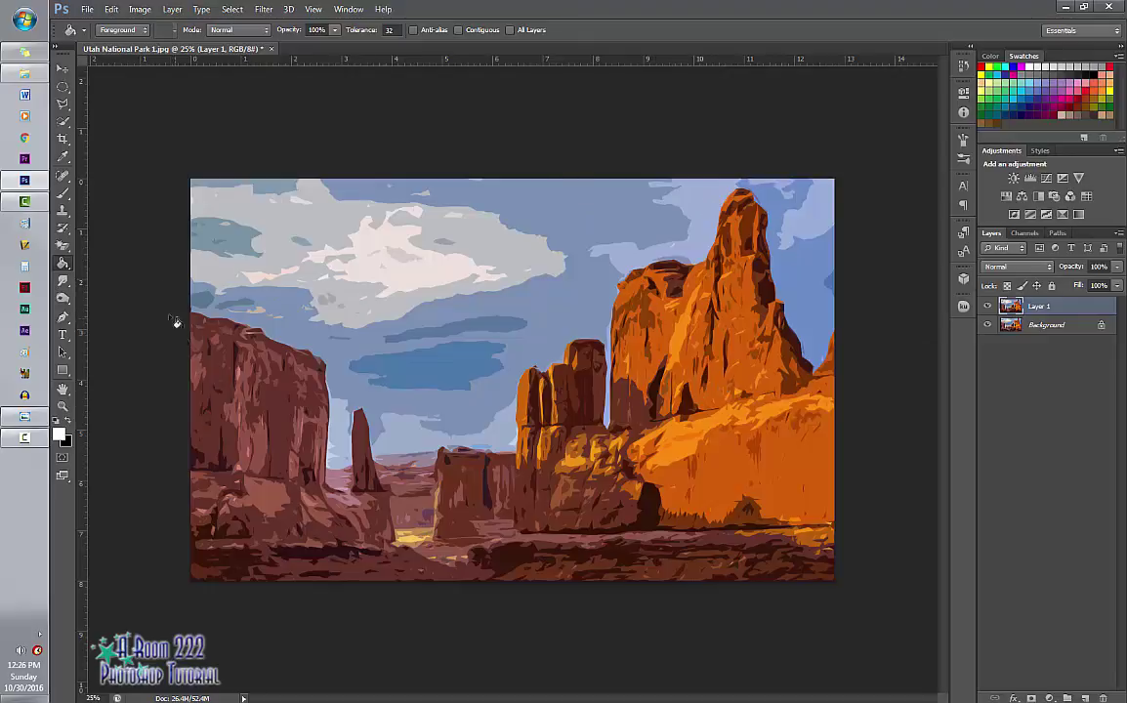
Quick-select the sky and clouds, subtracting the small rock spire with Alt.
click(63, 122)
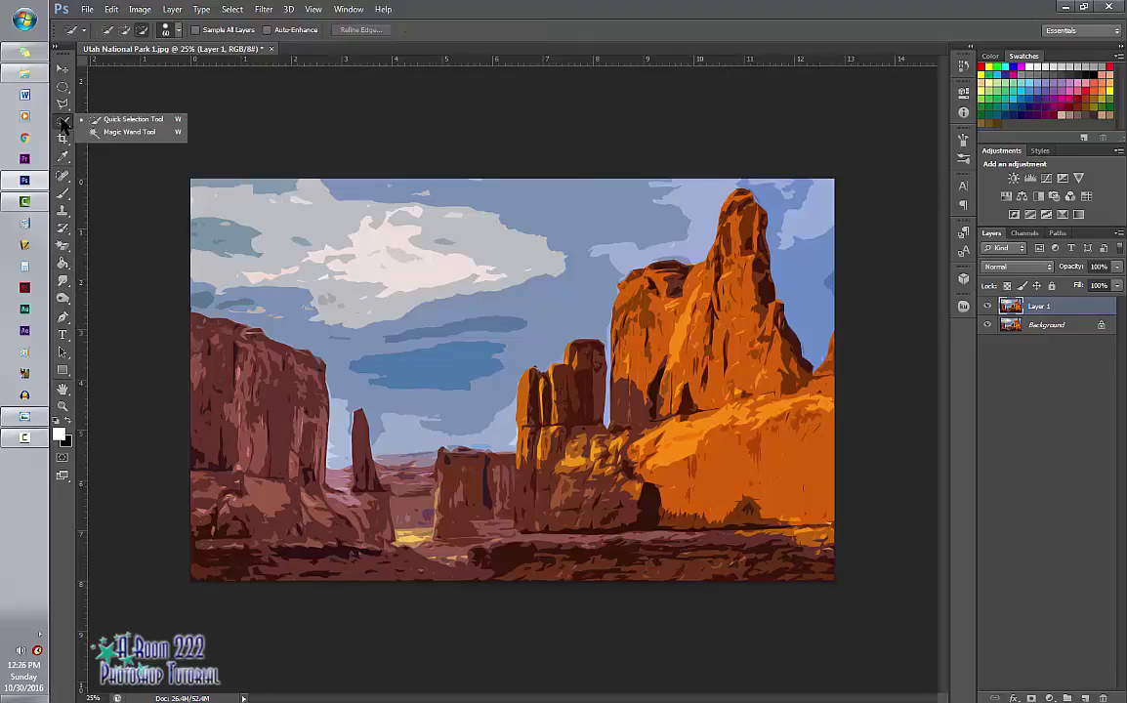
click(125, 119)
mouse_move(195, 180)
mouse_down()
mouse_move(311, 280)
mouse_move(315, 310)
mouse_move(283, 316)
mouse_move(239, 302)
mouse_move(334, 324)
mouse_move(346, 420)
mouse_move(388, 377)
mouse_move(479, 373)
mouse_move(691, 193)
mouse_move(797, 188)
mouse_move(809, 217)
mouse_move(734, 203)
mouse_up()
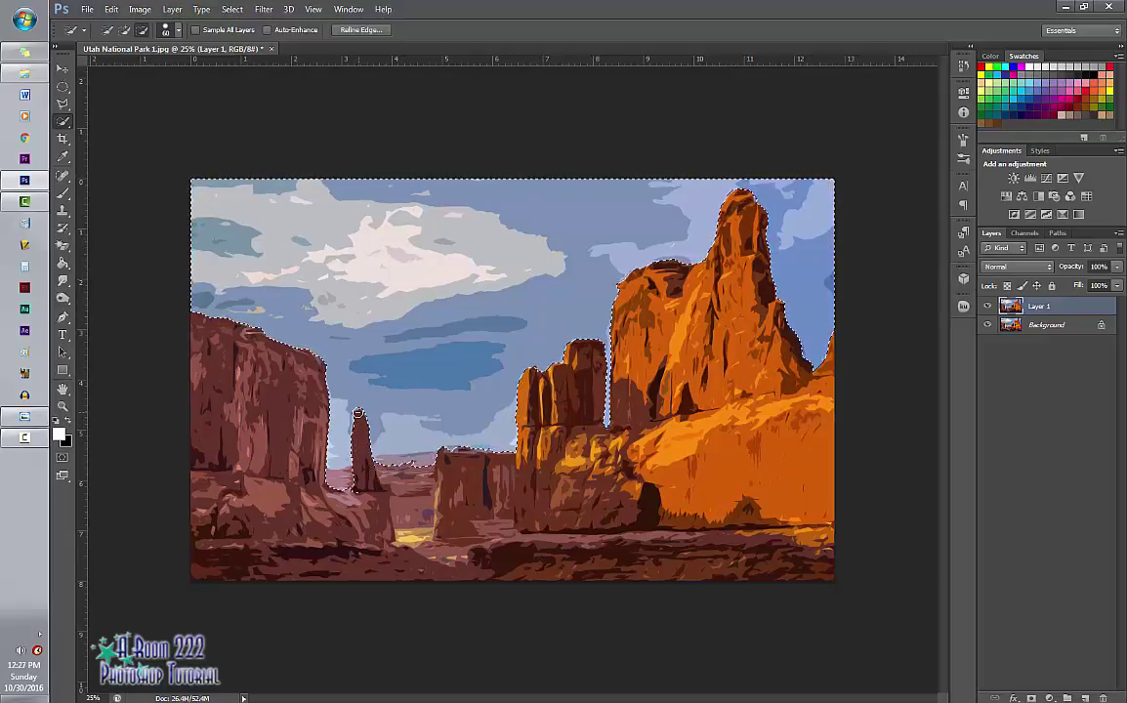
drag(360, 433, 395, 455)
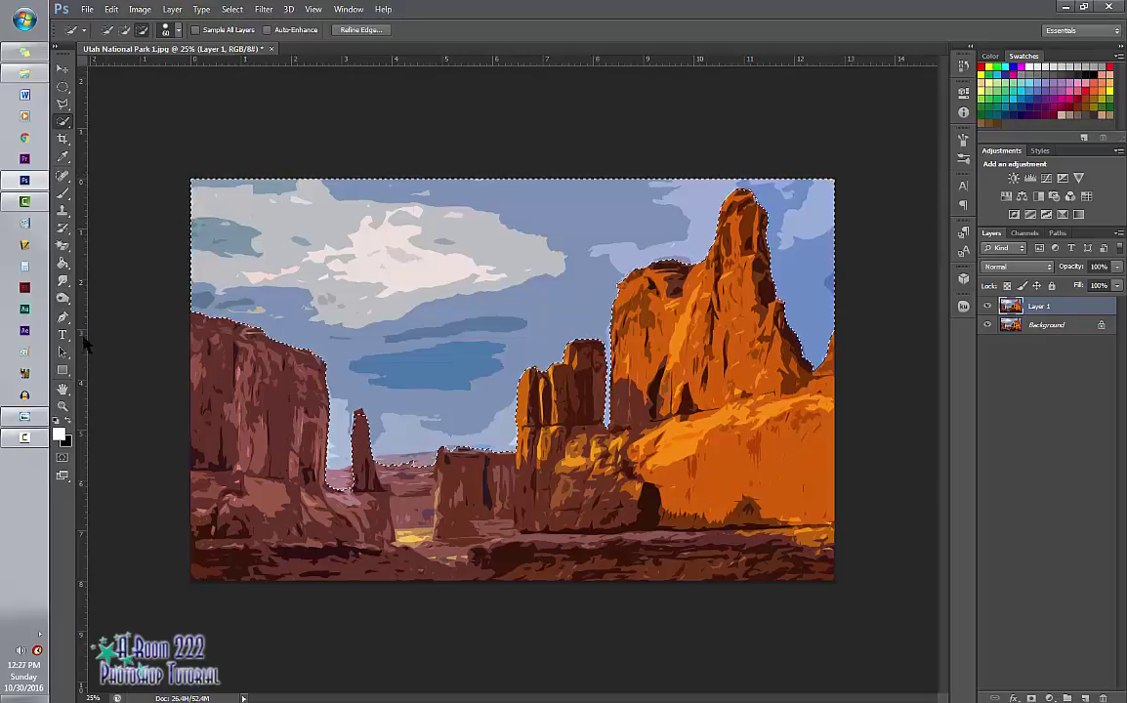
With the Gradient Tool's Foreground to Background preset, set the start stop to a pale sky-sampled blue.
click(62, 263)
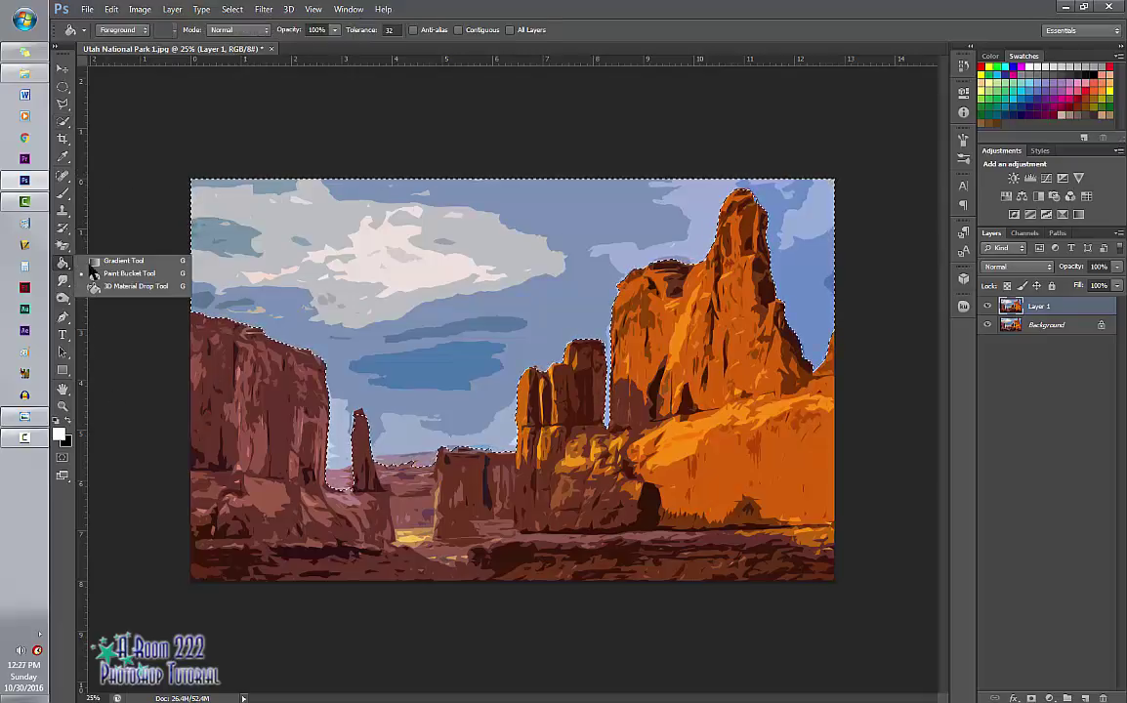
click(114, 261)
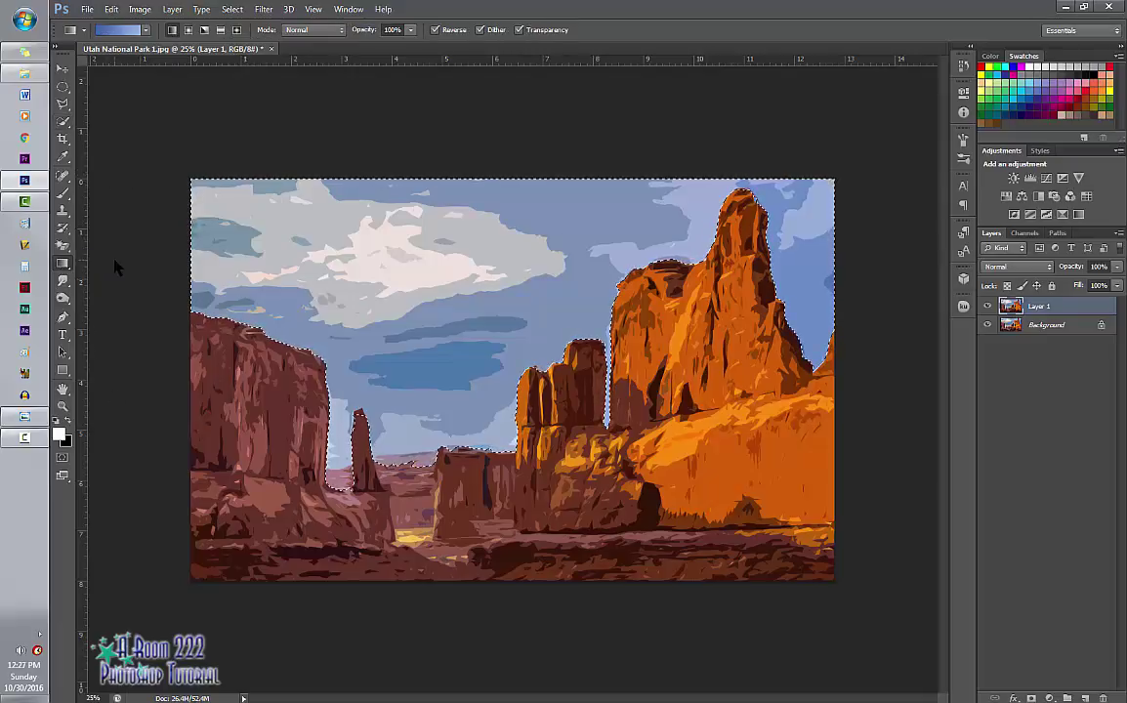
click(112, 30)
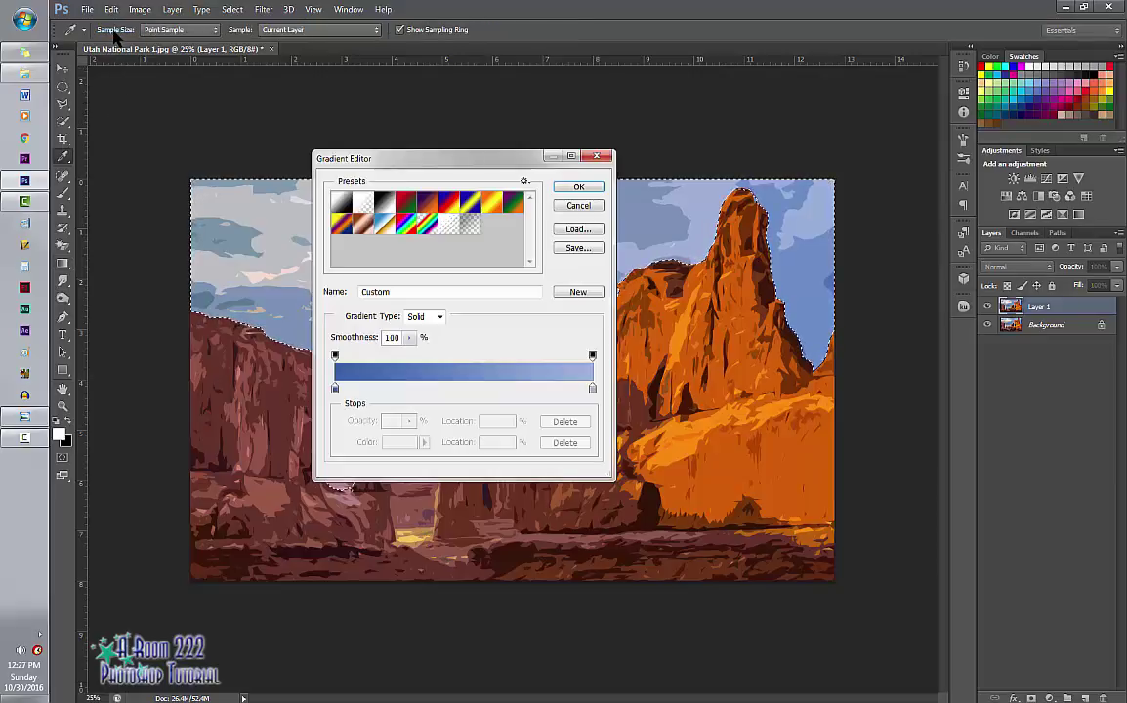
click(339, 203)
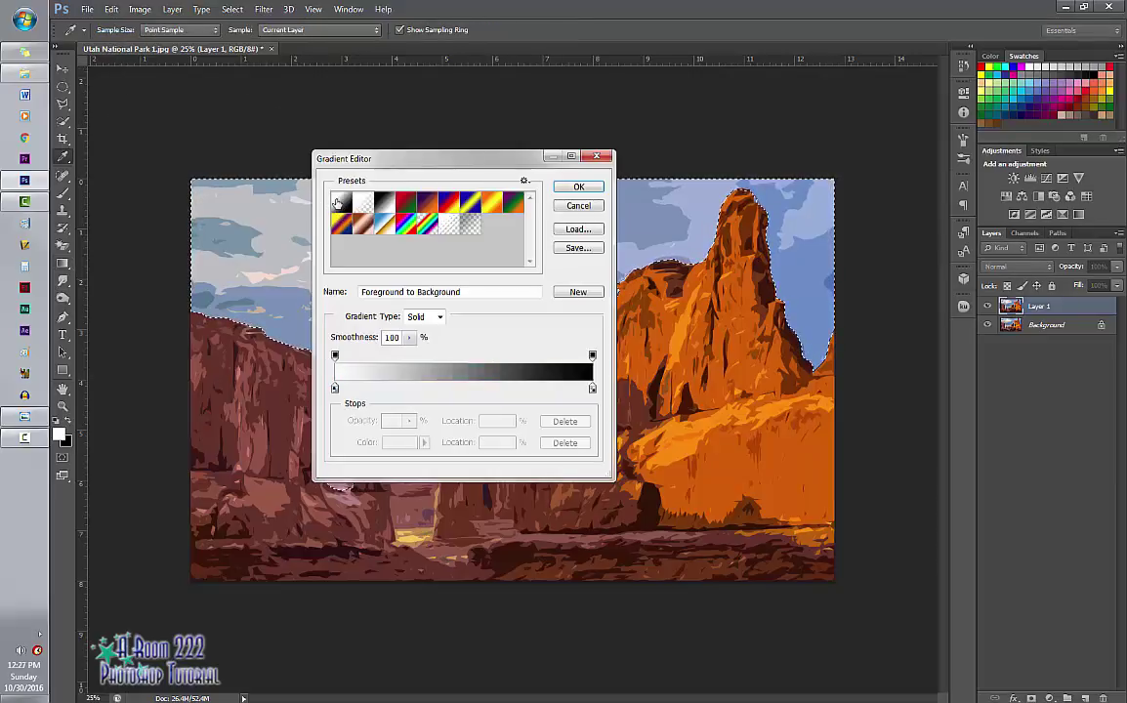
click(332, 389)
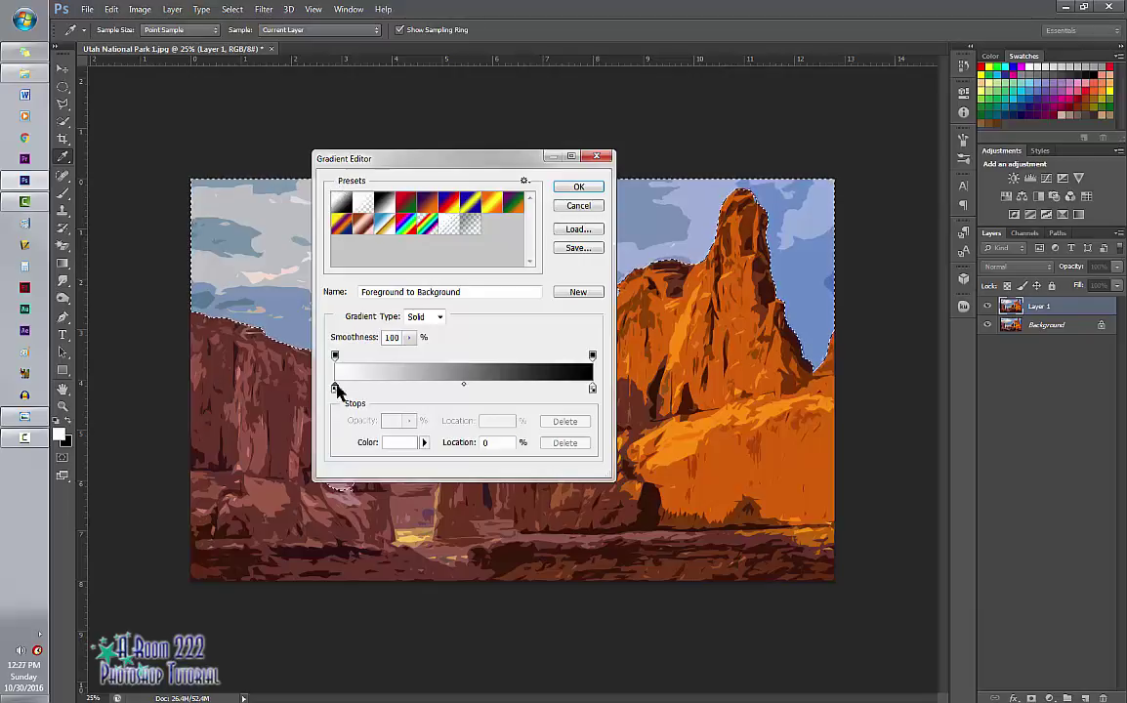
click(399, 442)
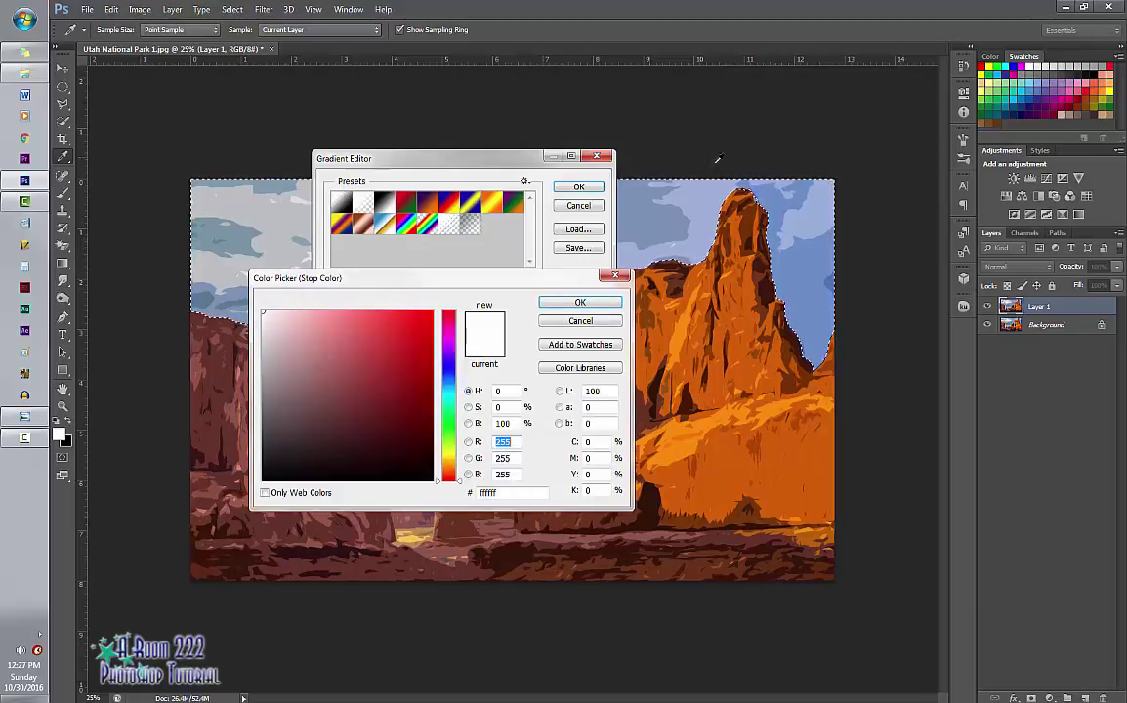
click(829, 201)
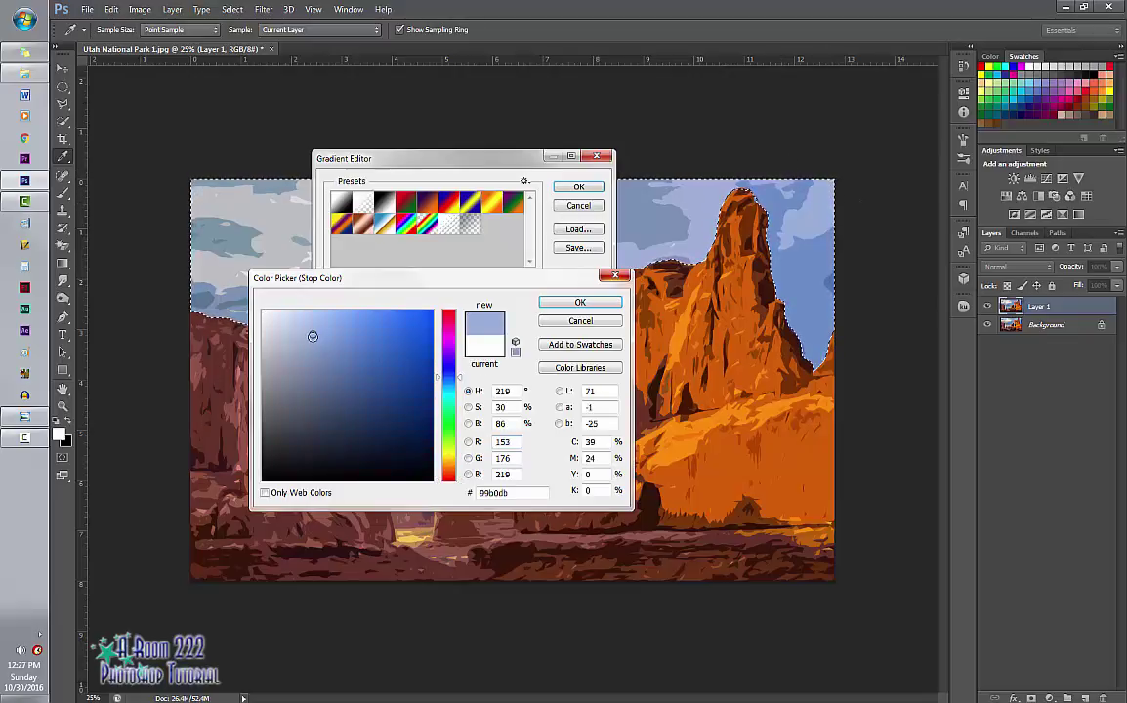
drag(312, 336, 313, 312)
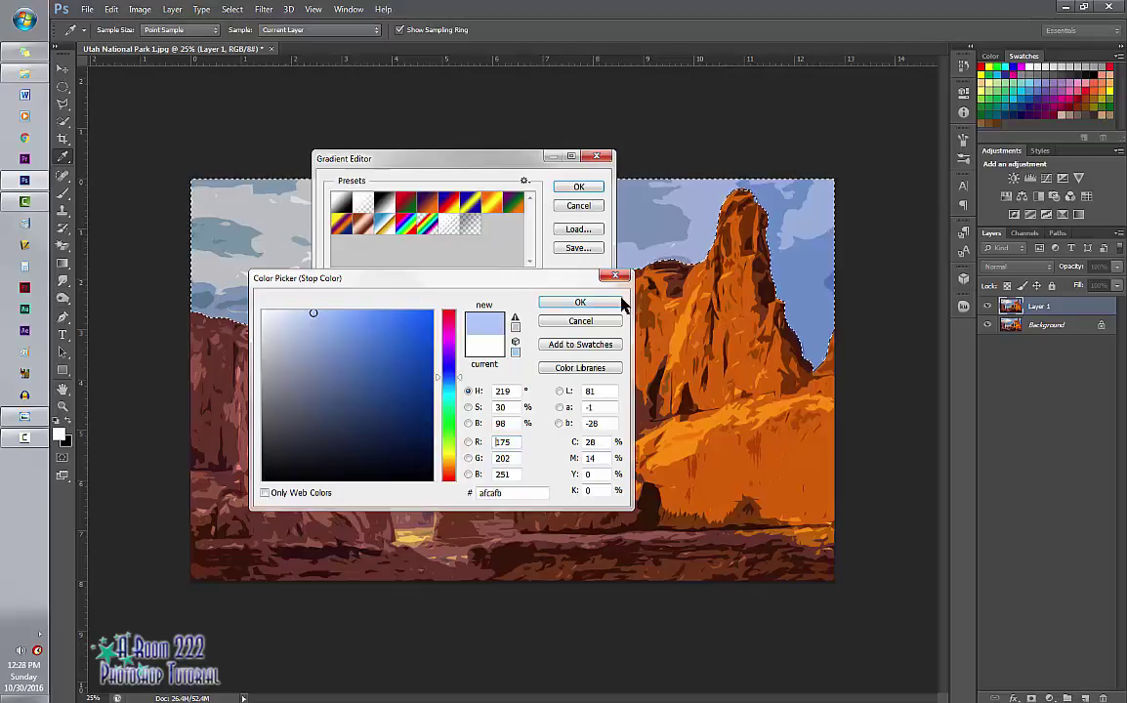
click(582, 304)
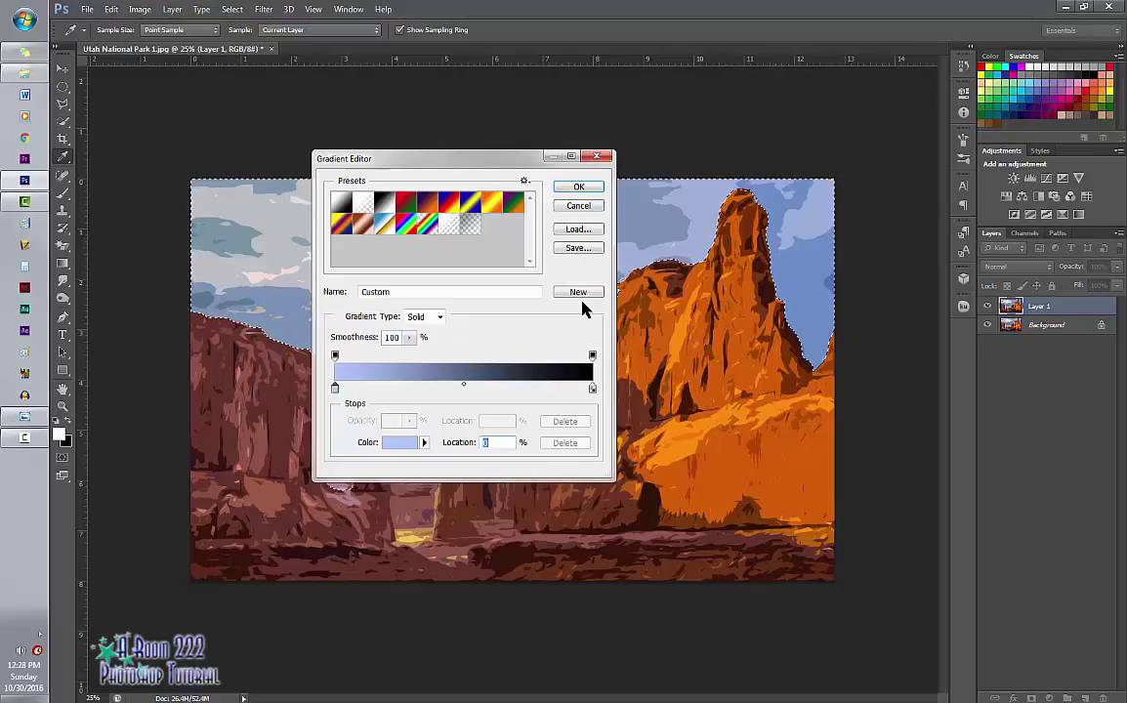
Set the end stop to deep blue #3861a8 sampled from the sky and accept the gradient.
click(592, 388)
click(411, 442)
click(831, 282)
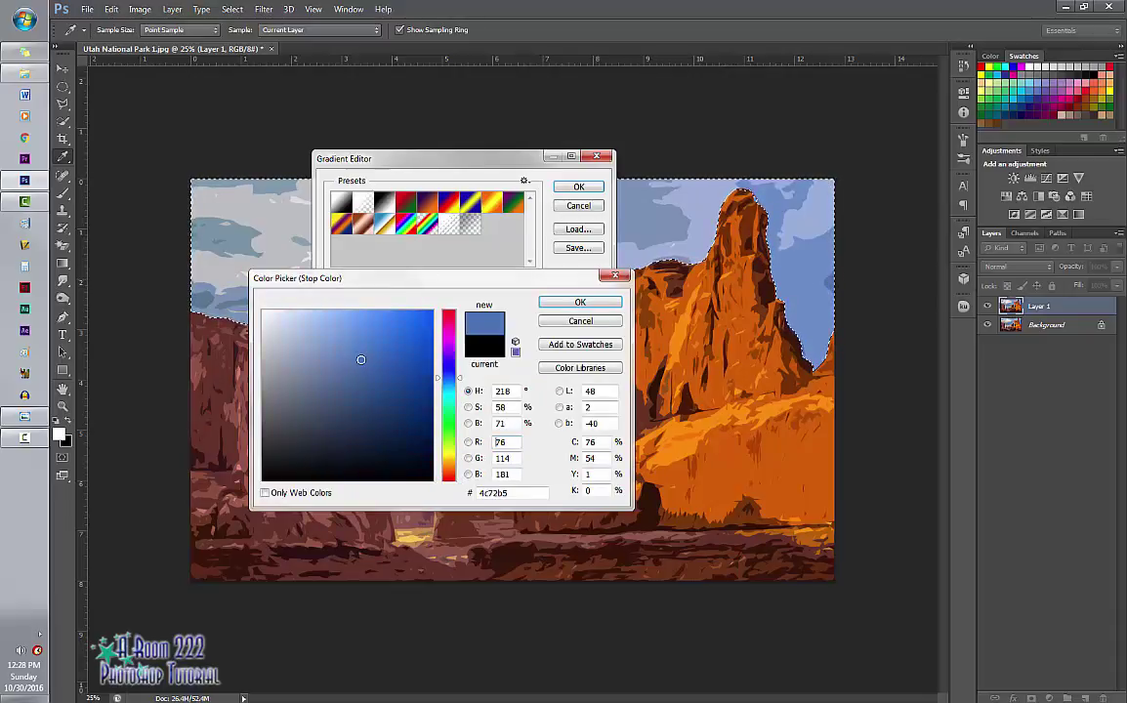
drag(361, 359, 375, 368)
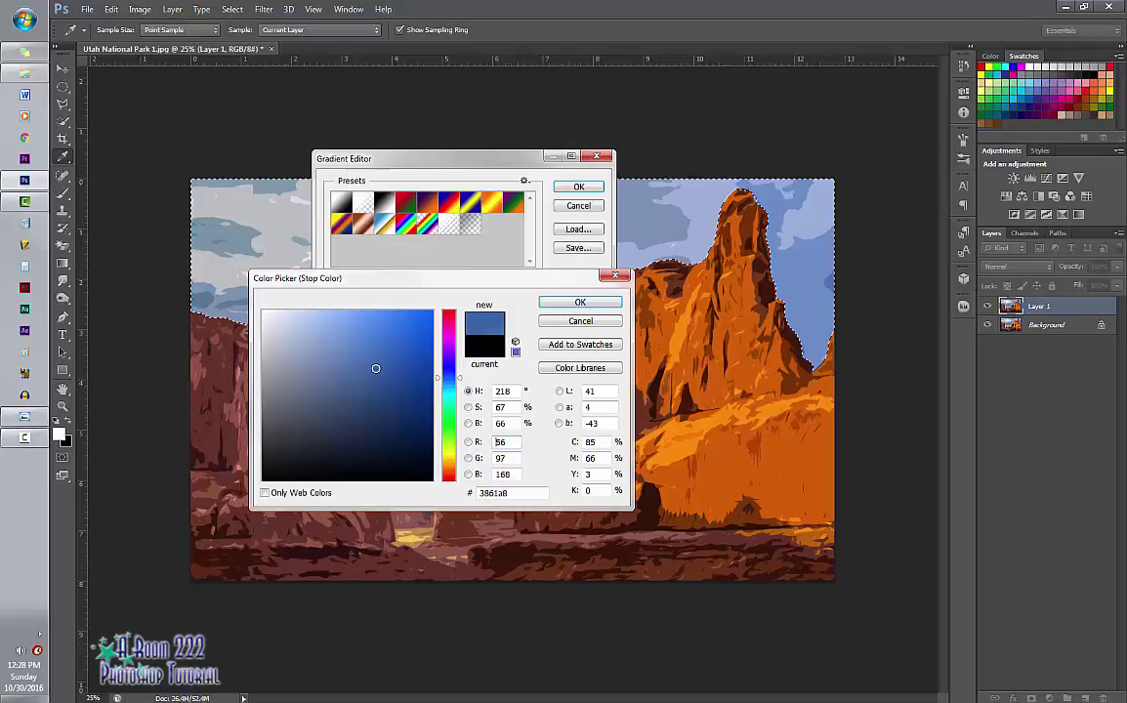
click(603, 305)
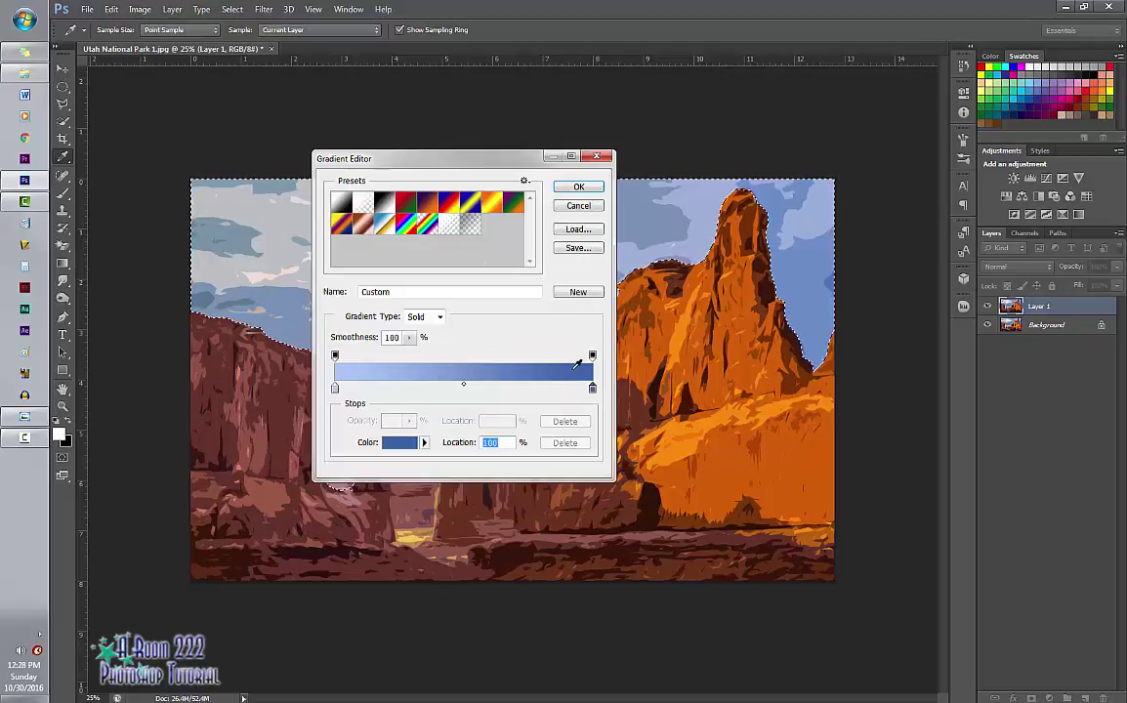
click(592, 189)
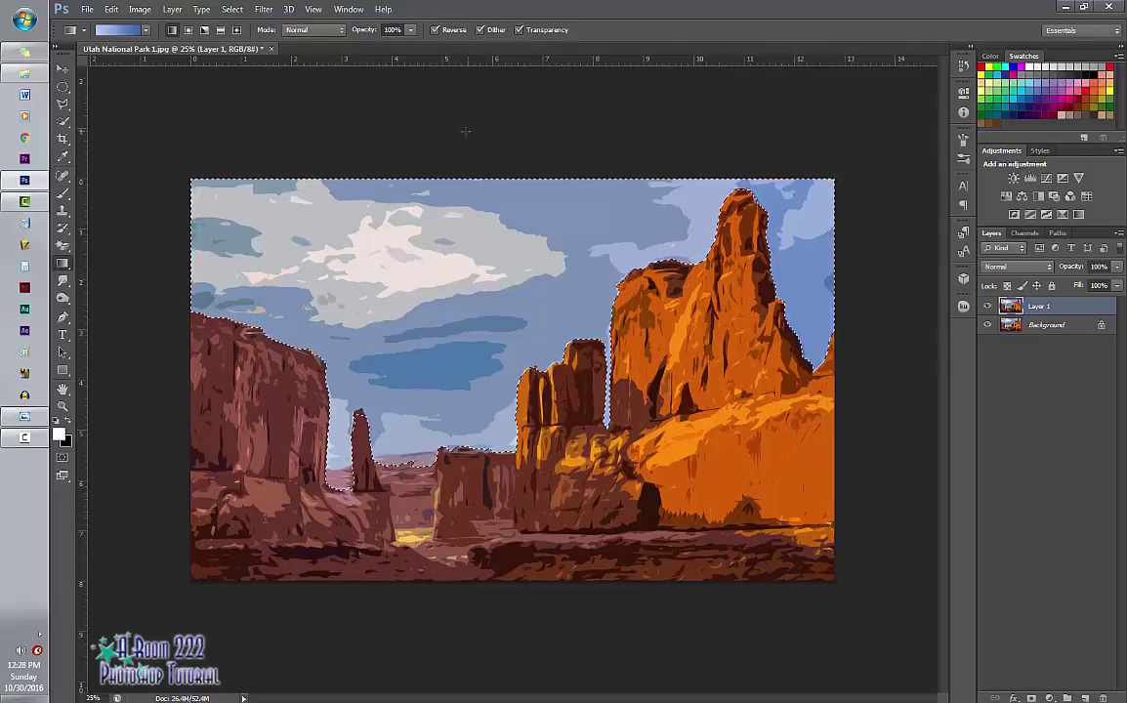
Fill the selected sky with the vertical blue gradient, deep at top, then deselect.
drag(462, 119, 462, 238)
drag(455, 500, 411, 484)
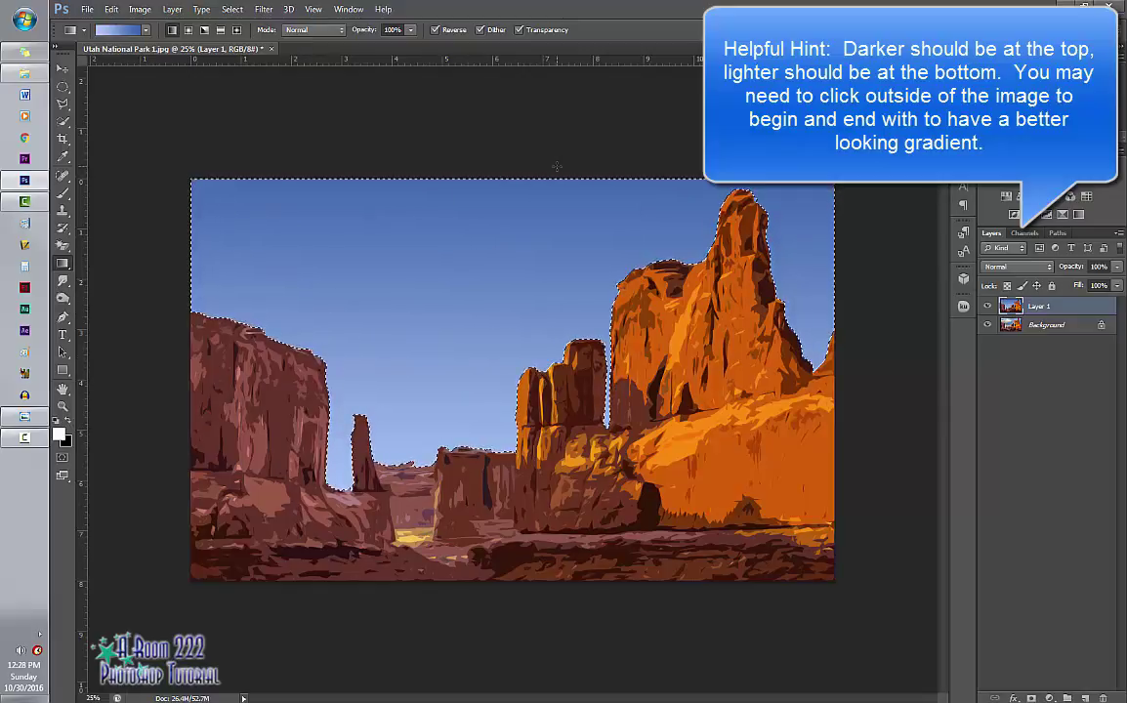
key(ctrl+d)
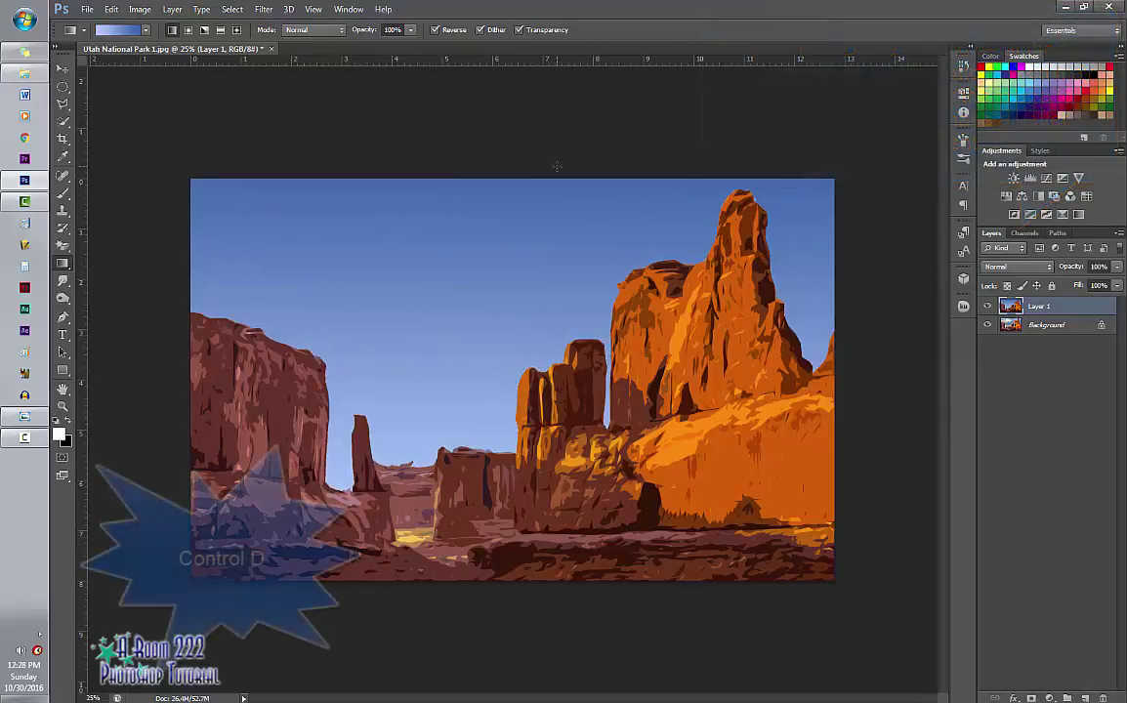
Pick the Horizontal Type tool with the DecoTech TL font at 72 pt.
click(63, 334)
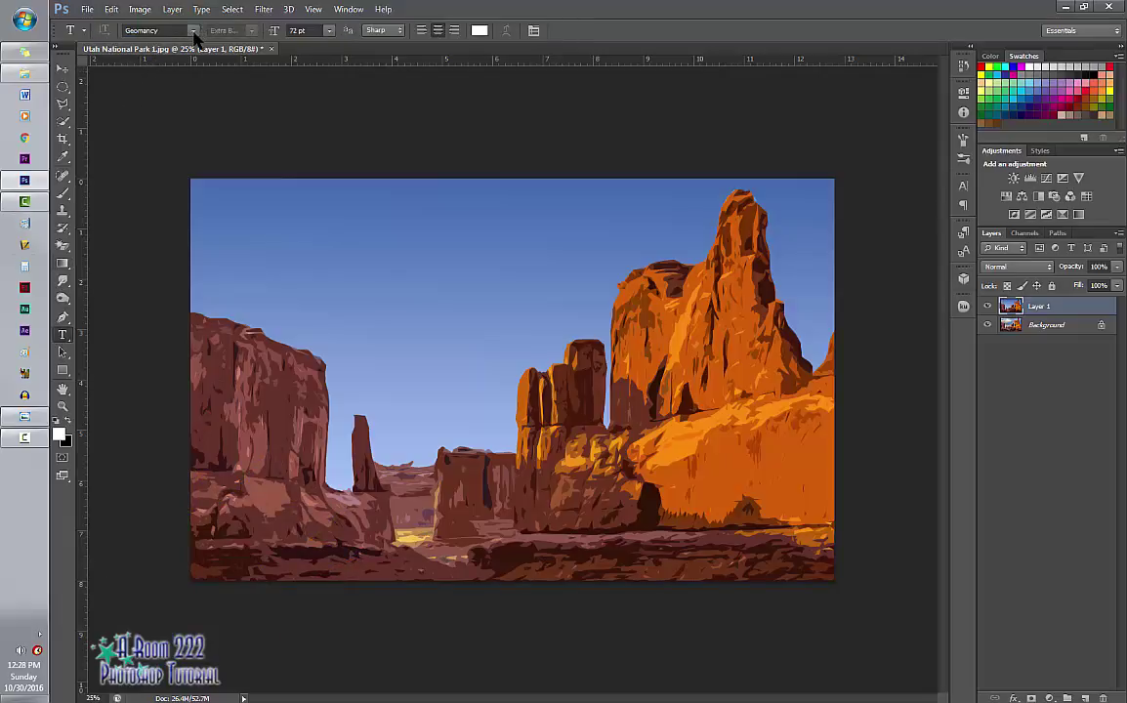
click(194, 32)
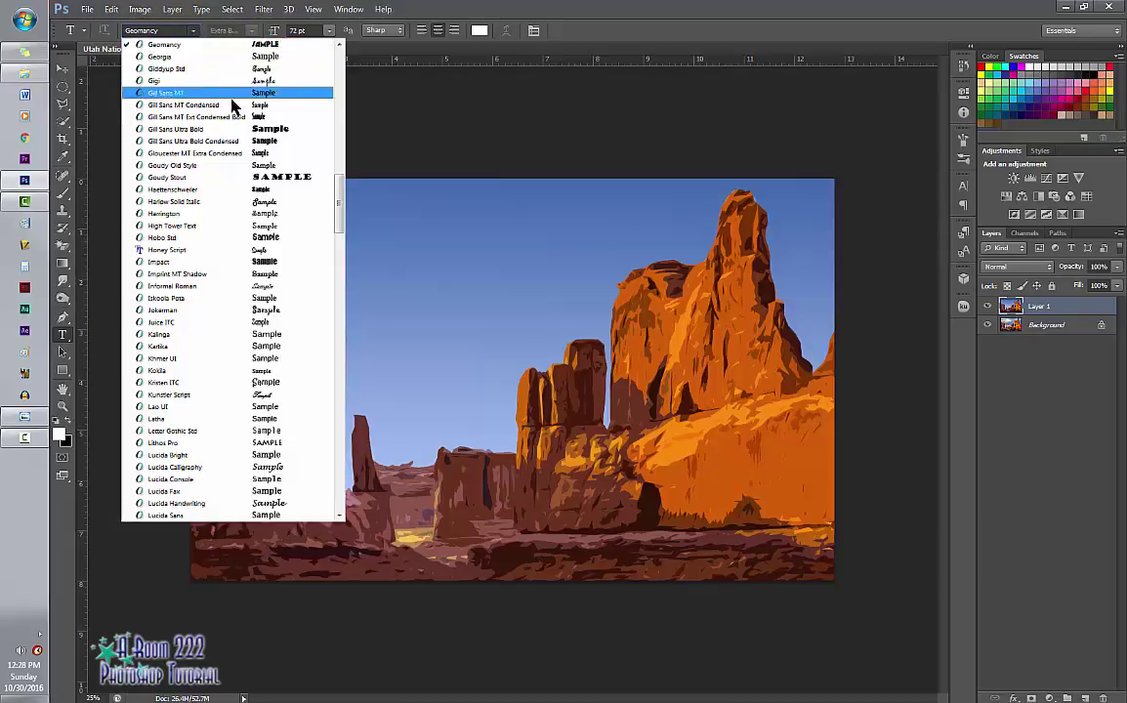
scroll(337, 200, up, 1)
drag(340, 200, 342, 156)
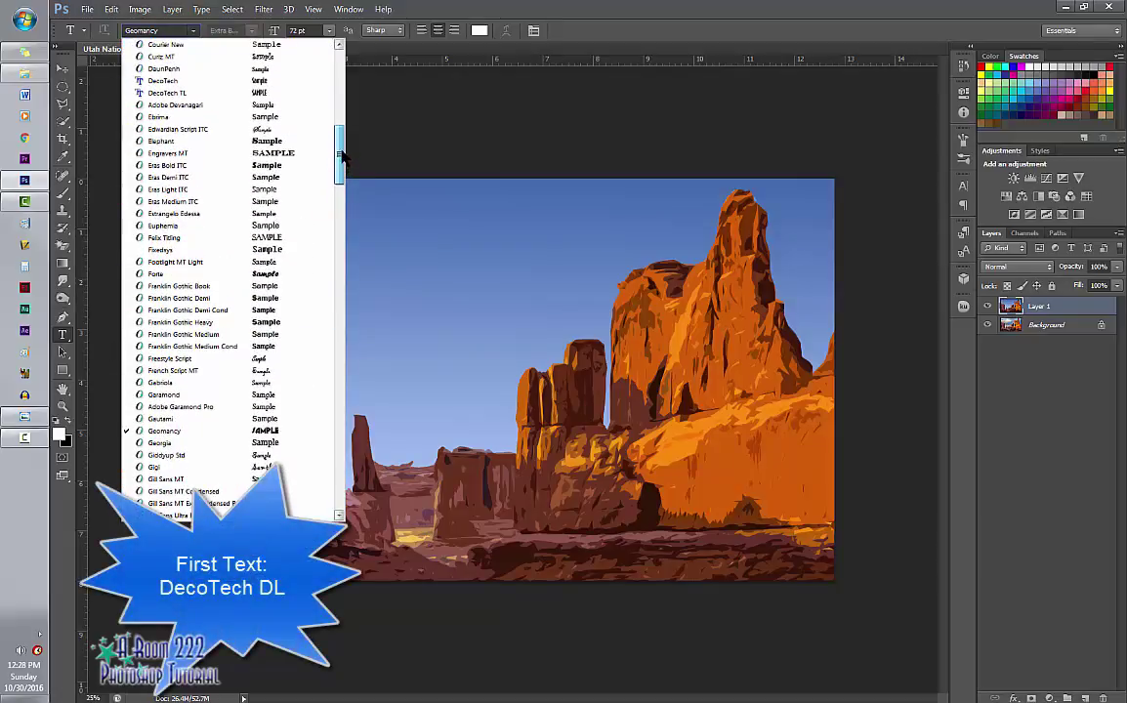
click(194, 99)
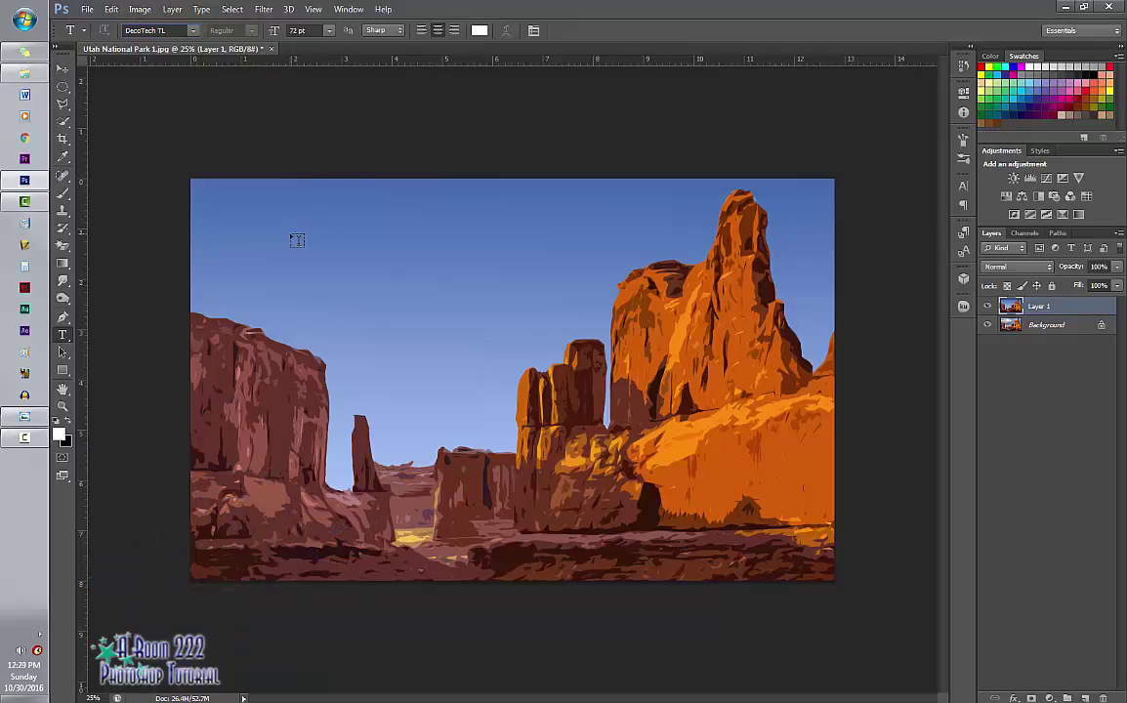
On a new layer, type 'GRAND VALLEY' at the top left of the sky.
click(1082, 697)
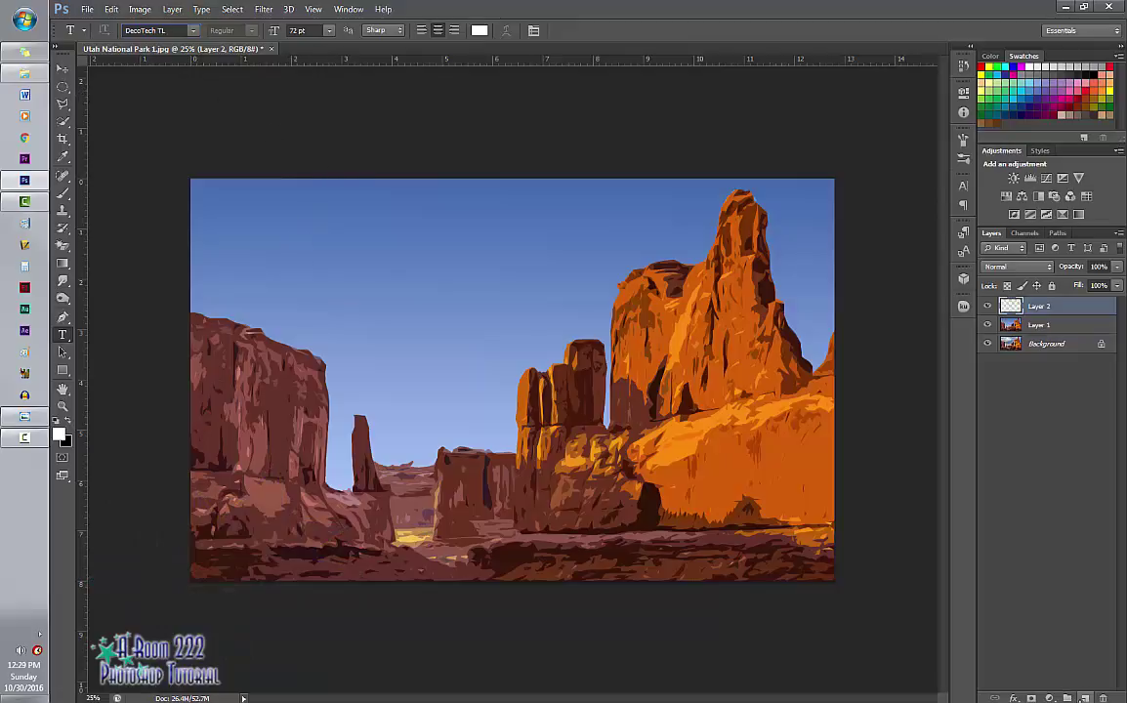
click(273, 216)
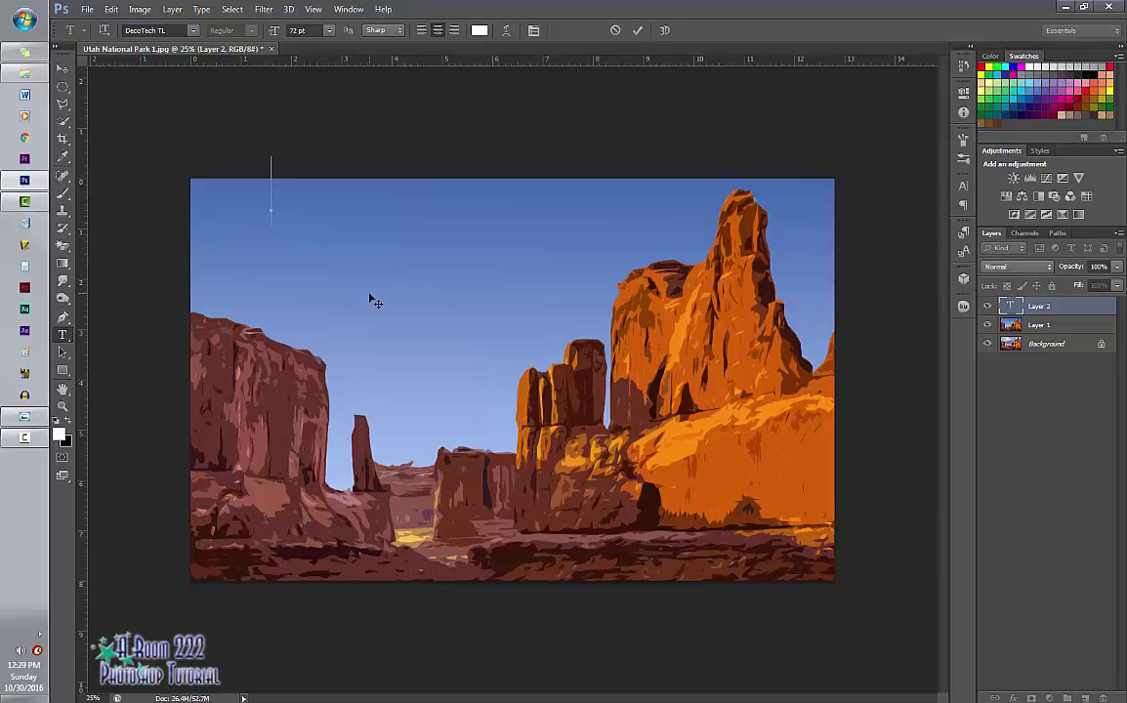
text(GRAND)
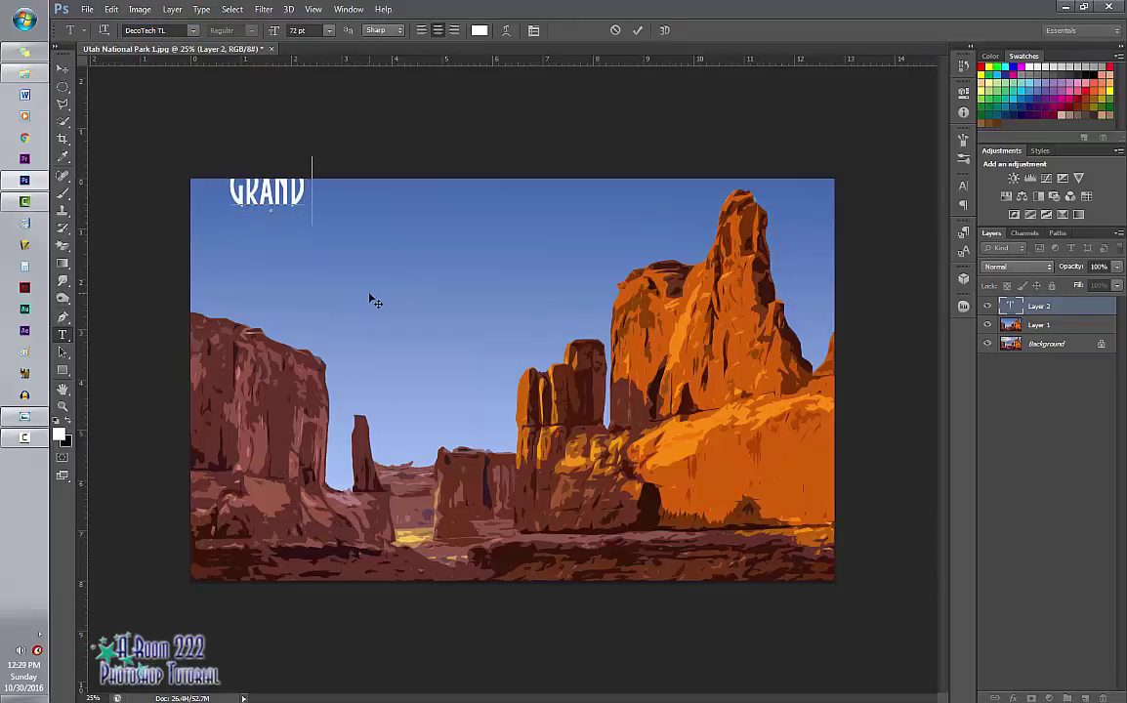
text( VALLEY)
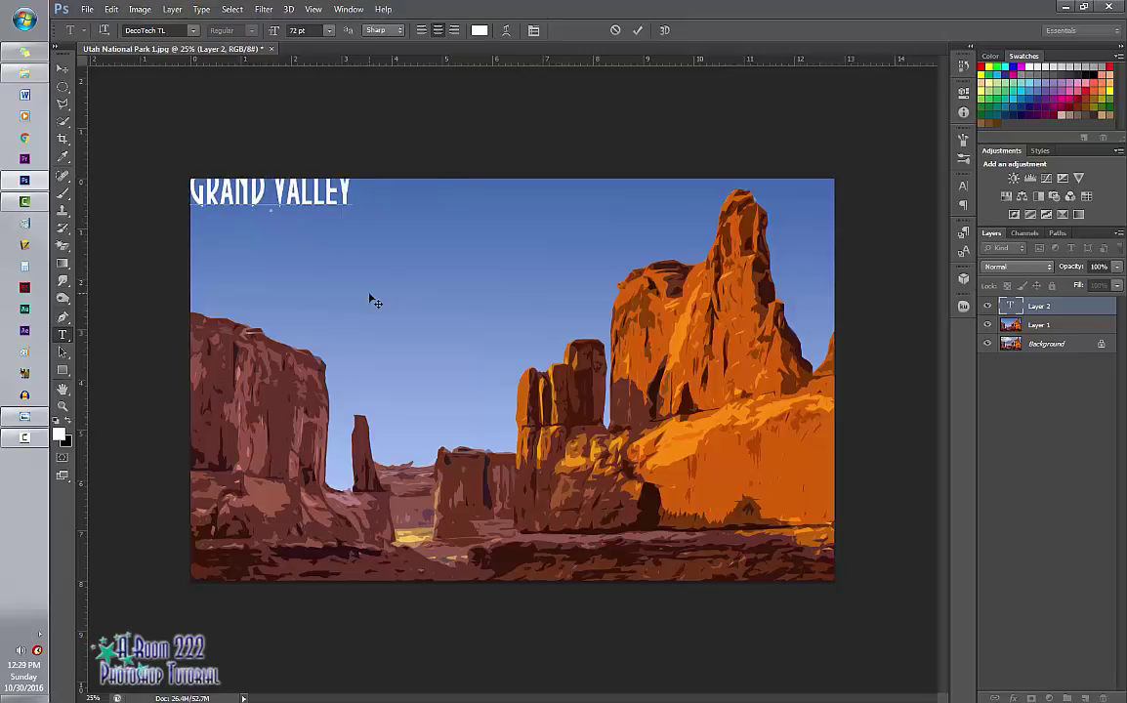
Colour the GRAND VALLEY text golden orange #c8840e and commit it.
drag(351, 194, 185, 189)
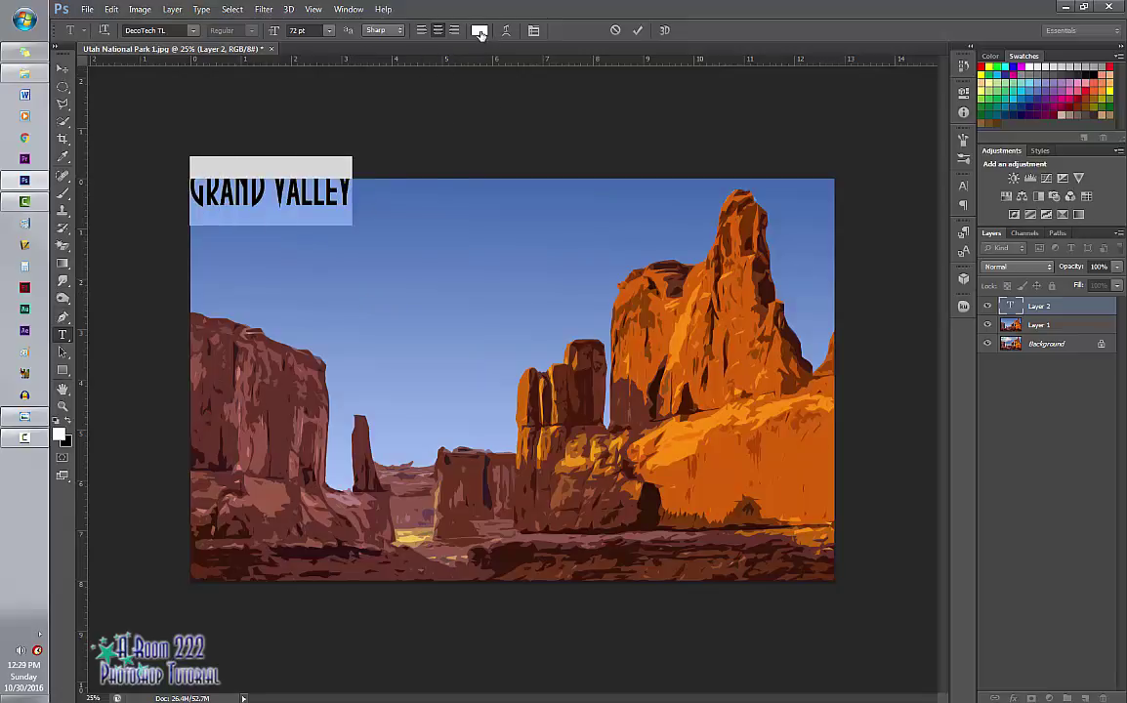
click(478, 31)
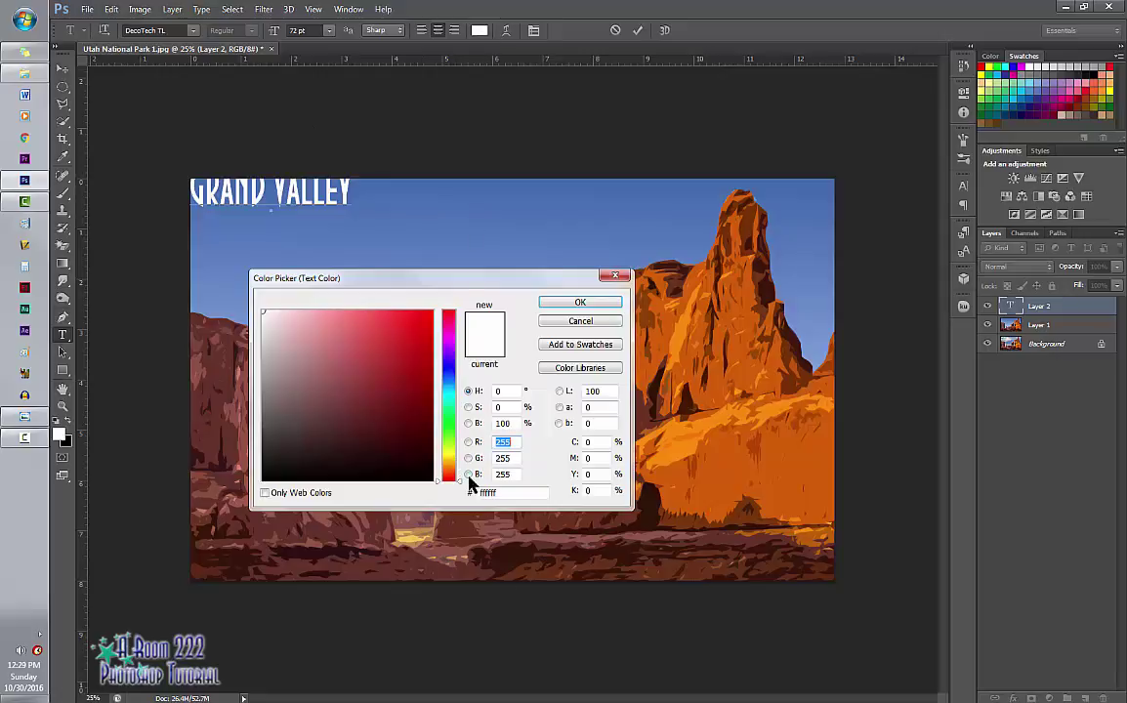
drag(463, 483, 461, 466)
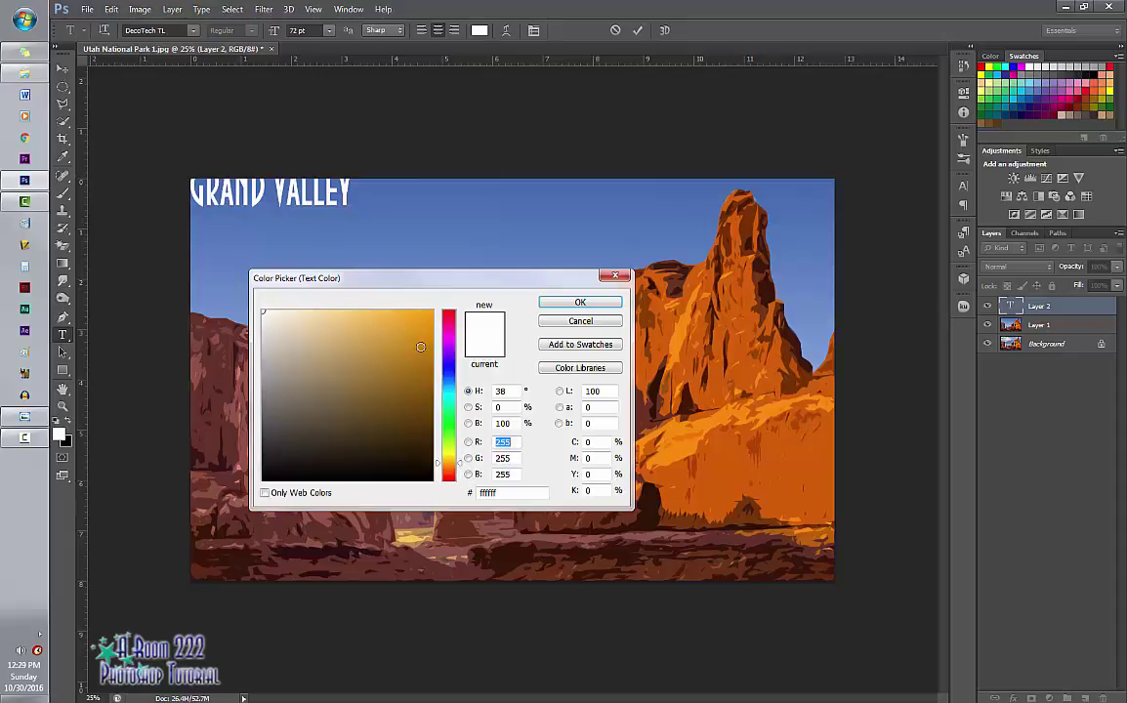
click(420, 347)
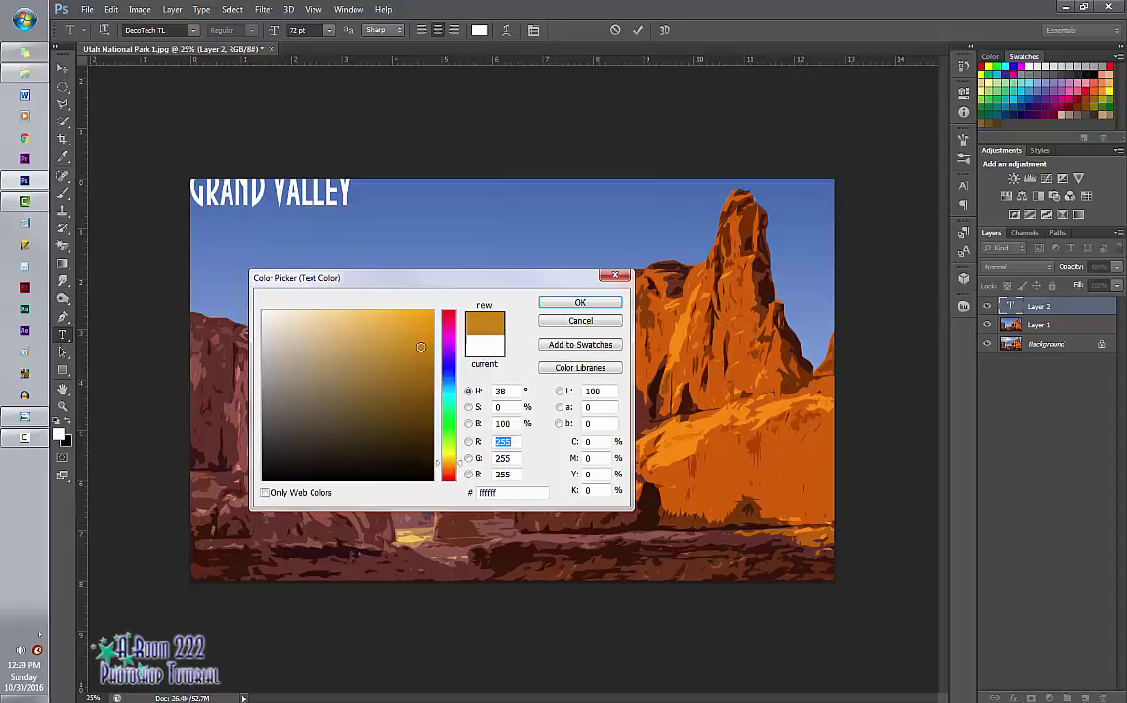
click(553, 307)
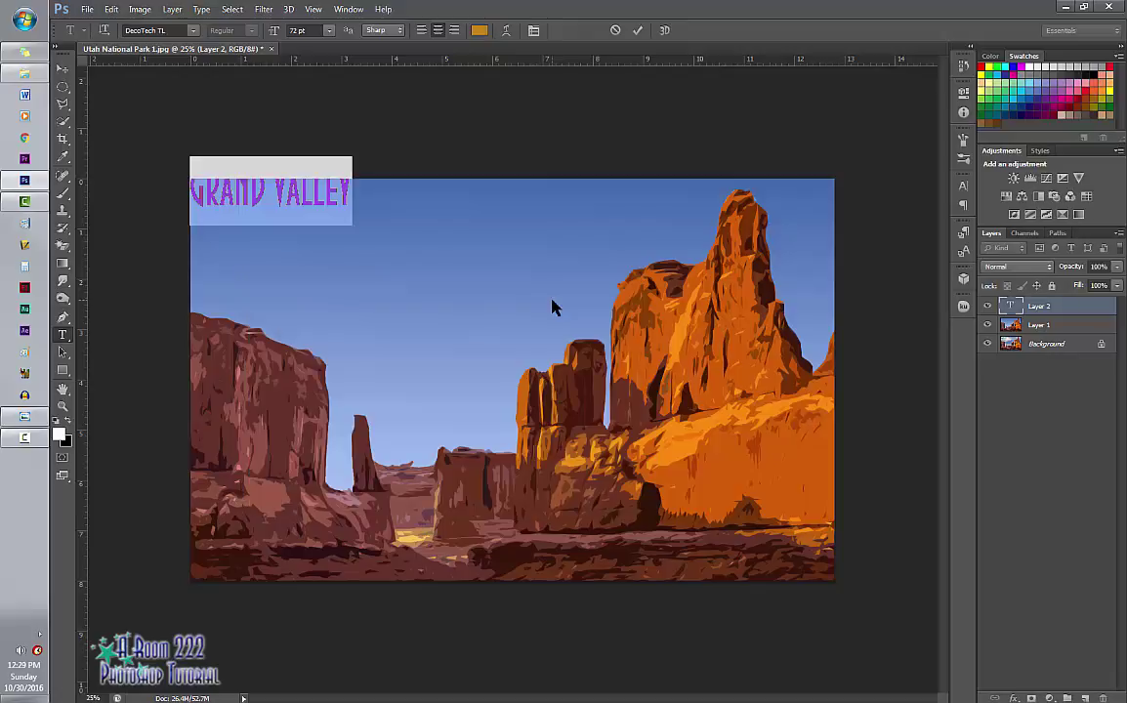
click(638, 30)
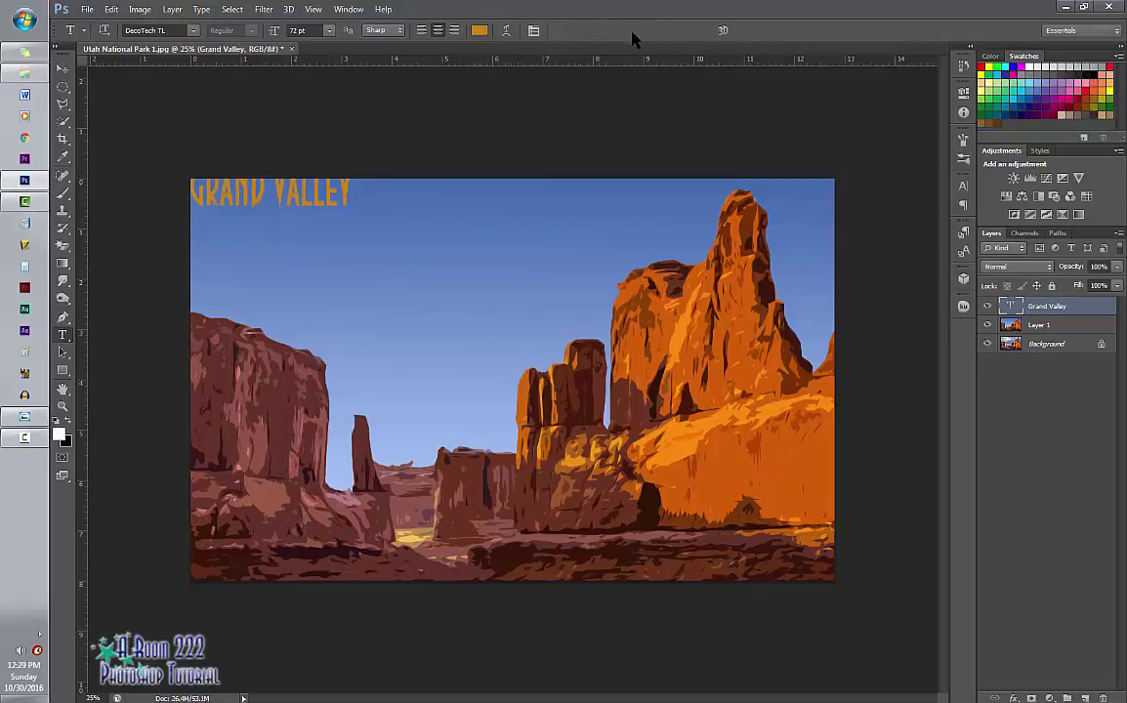
Stretch the GRAND VALLEY title to about 116 pt across the upper centre of the sky.
key(ctrl+t)
drag(338, 199, 594, 227)
key(Return)
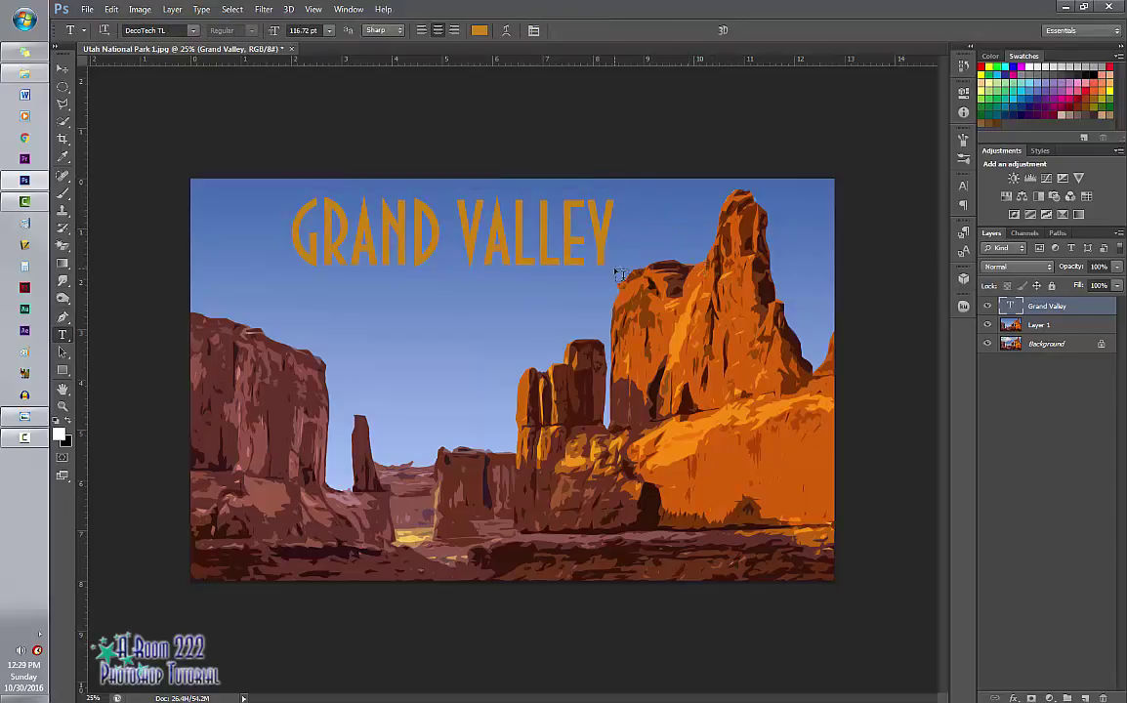
Add a Stroke effect to the Grand Valley layer in pale gold (f9c766).
right_click(1085, 309)
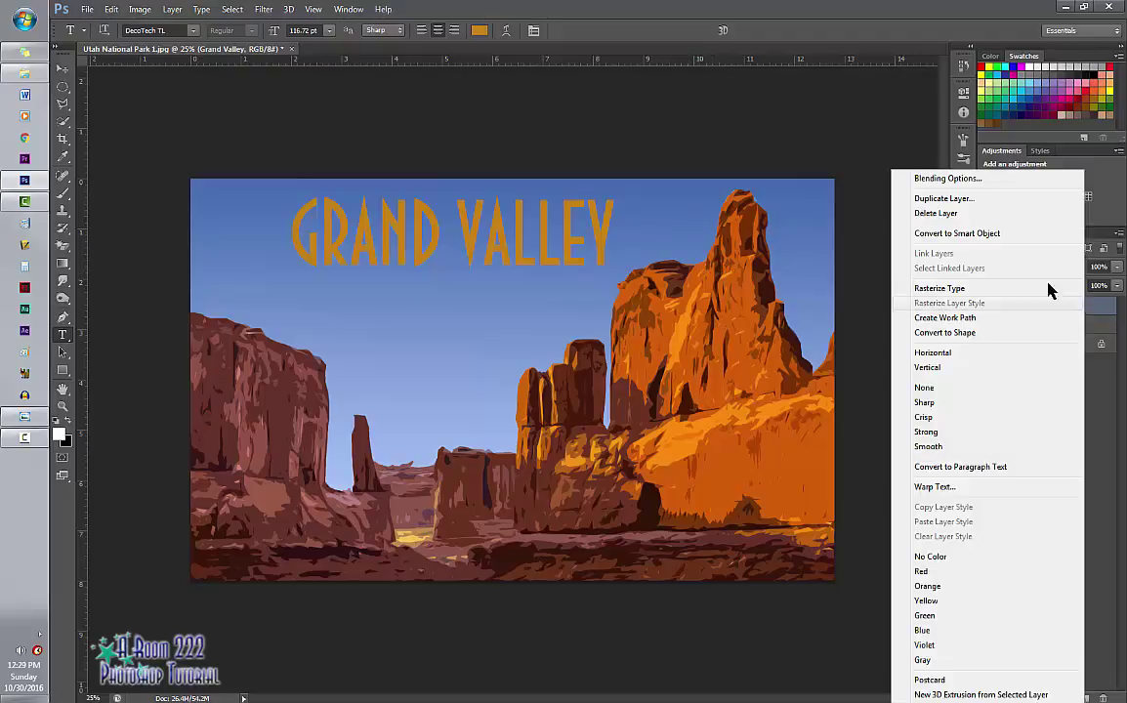
click(1006, 183)
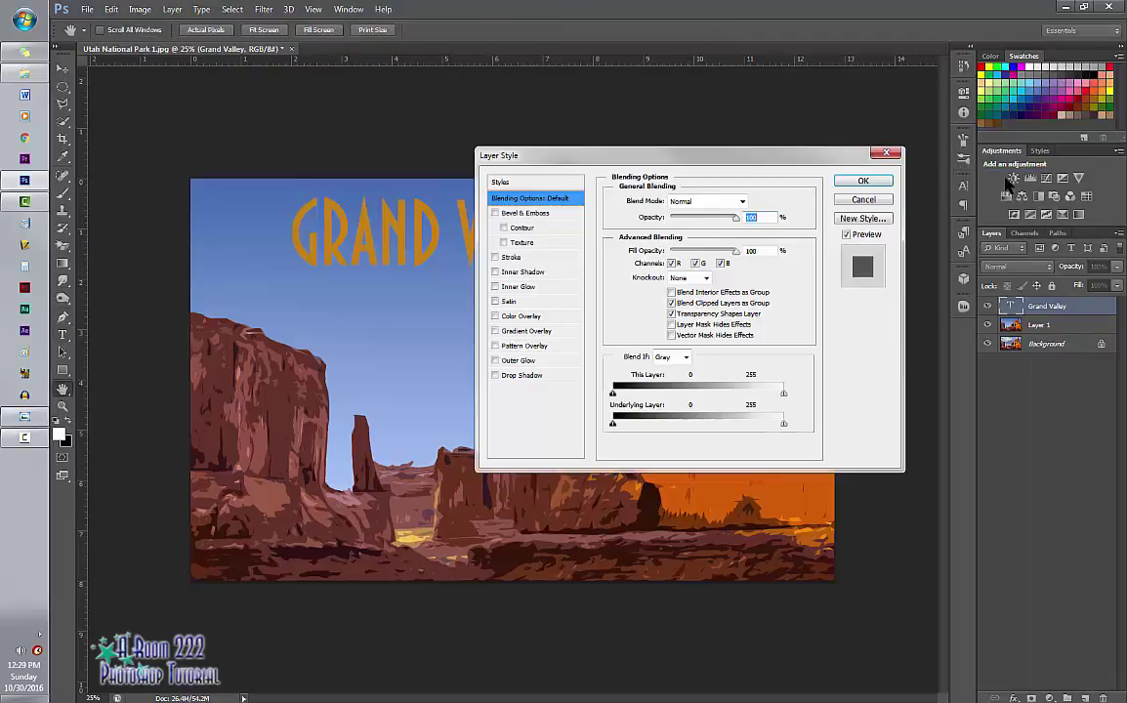
click(494, 257)
drag(674, 158, 722, 174)
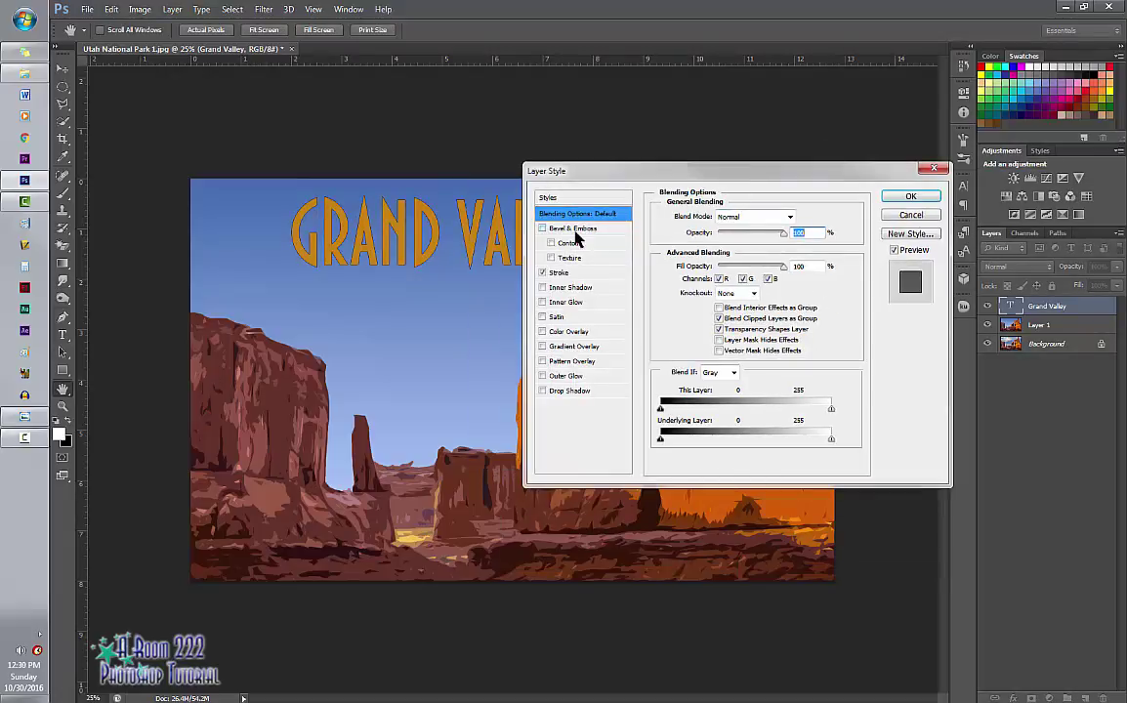
click(559, 273)
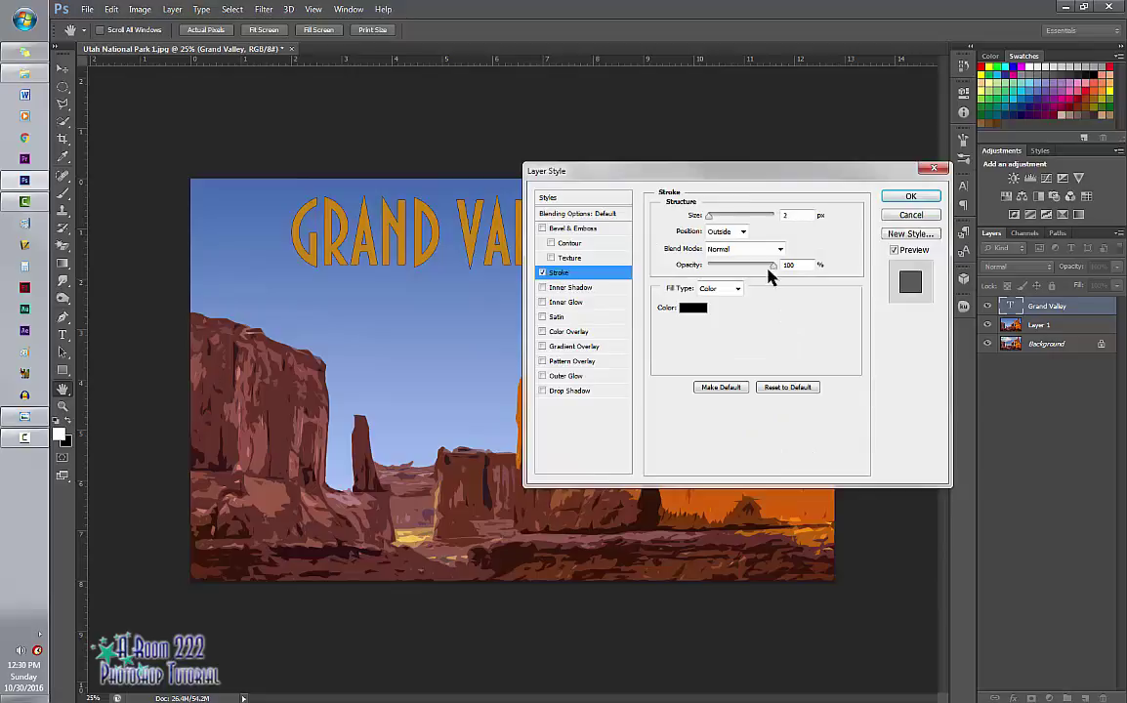
click(693, 308)
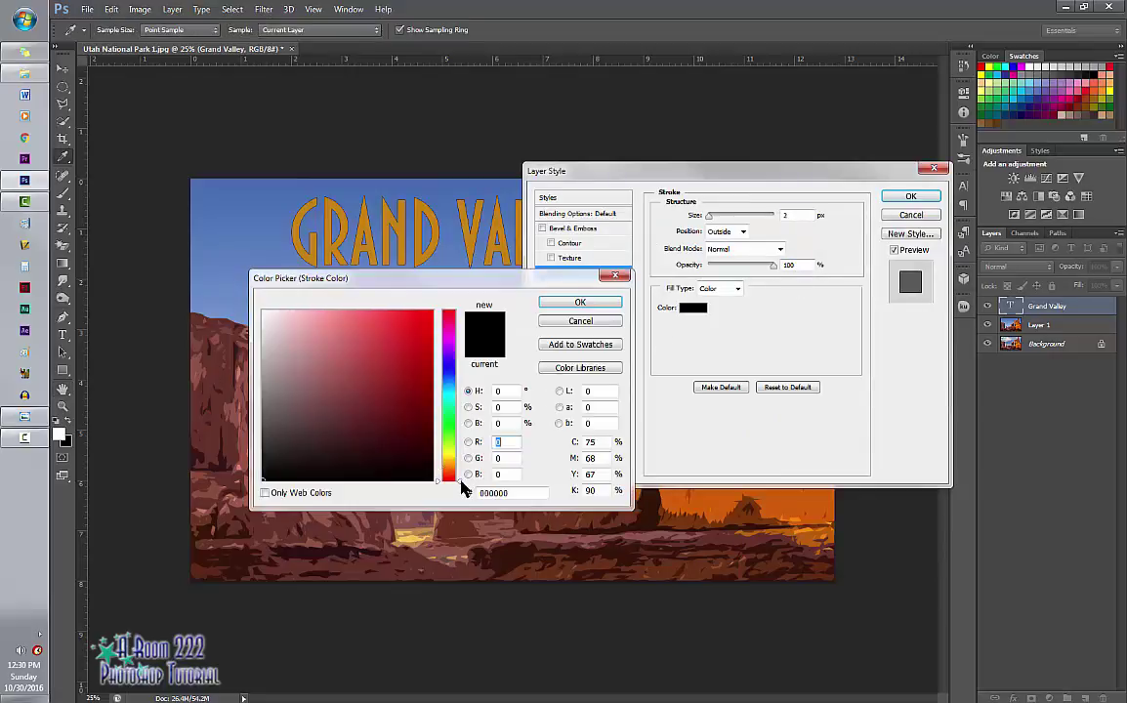
mouse_move(463, 488)
mouse_down()
mouse_move(464, 455)
mouse_move(465, 466)
mouse_up()
click(362, 314)
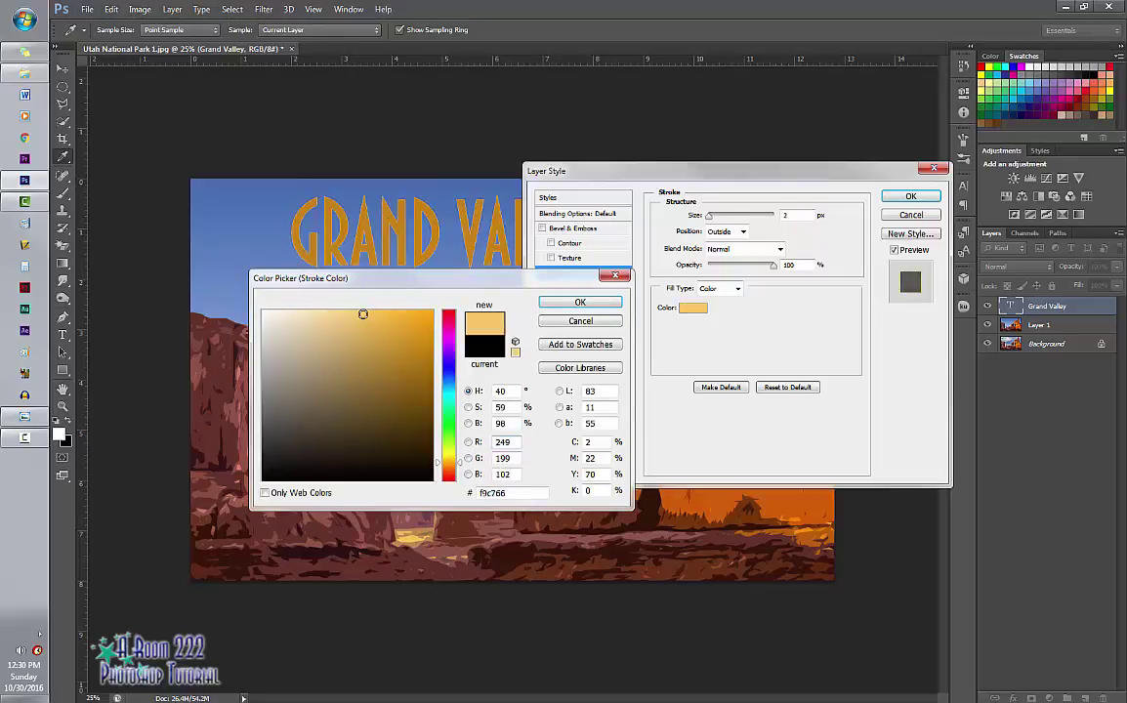
click(586, 303)
Set the stroke to 9 px, positioned Outside, and apply it.
drag(712, 216, 718, 216)
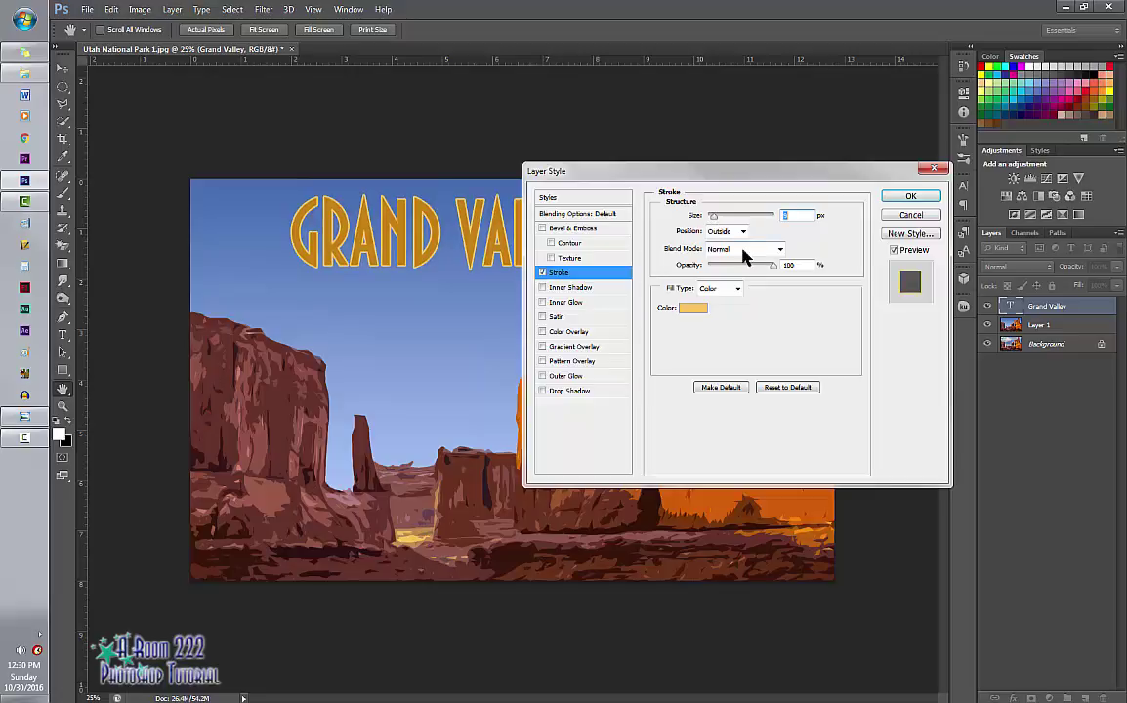
click(732, 232)
click(724, 256)
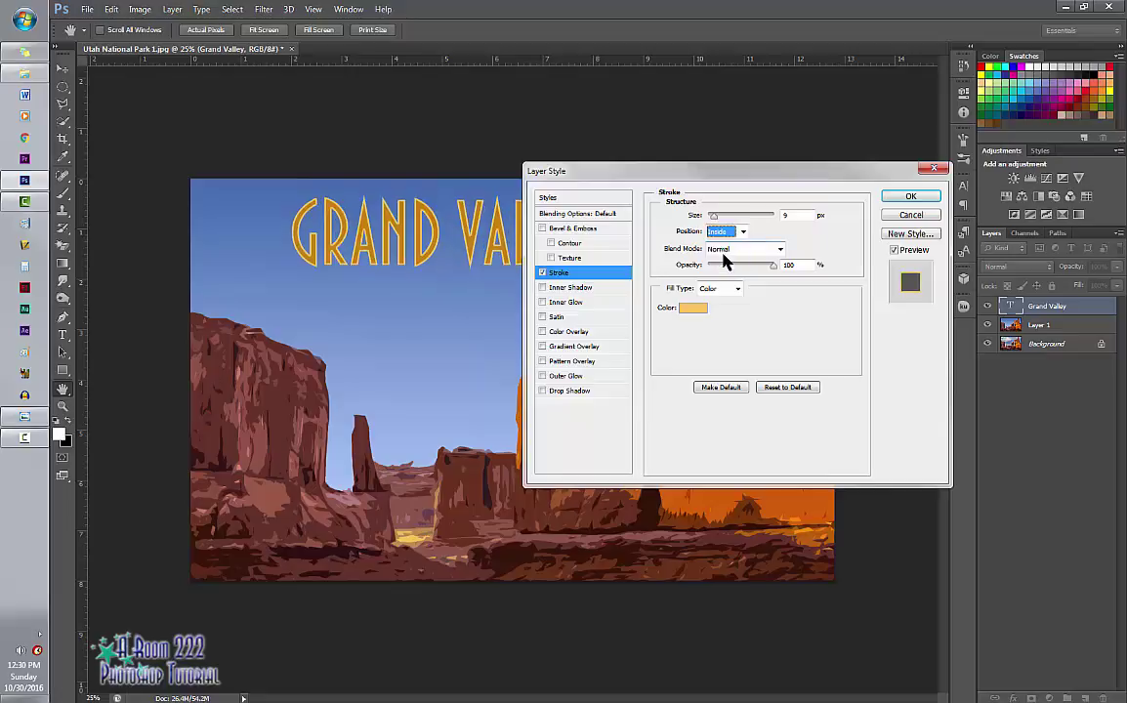
click(724, 234)
click(726, 267)
click(727, 234)
click(722, 247)
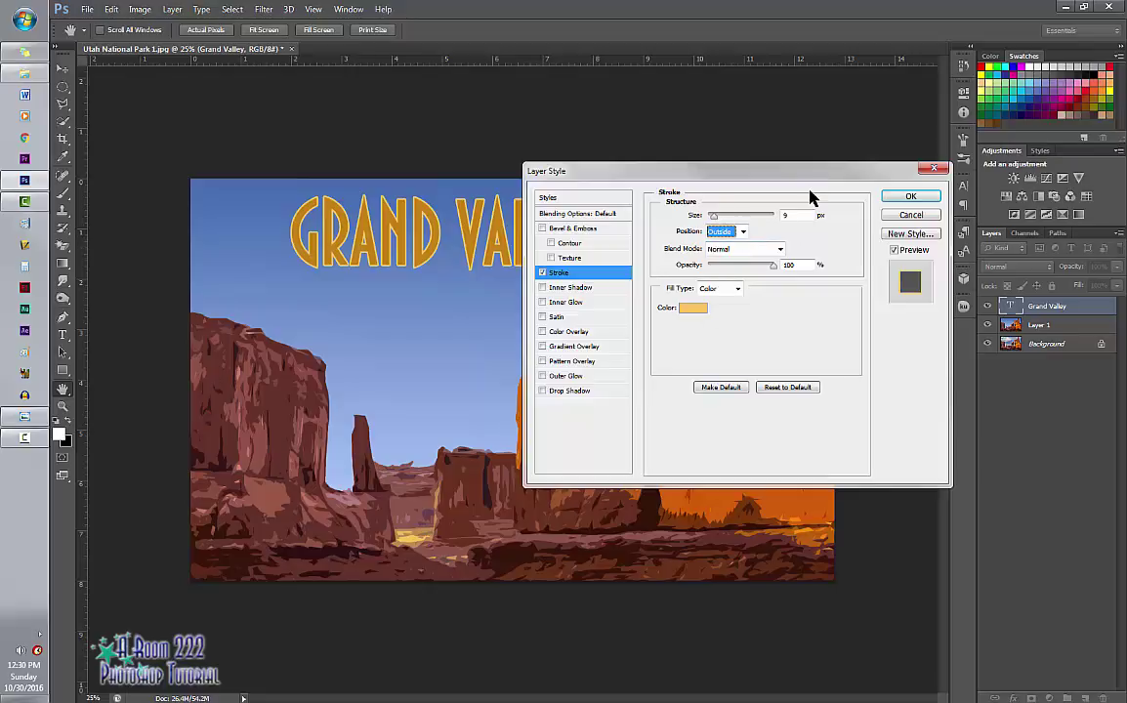
click(903, 198)
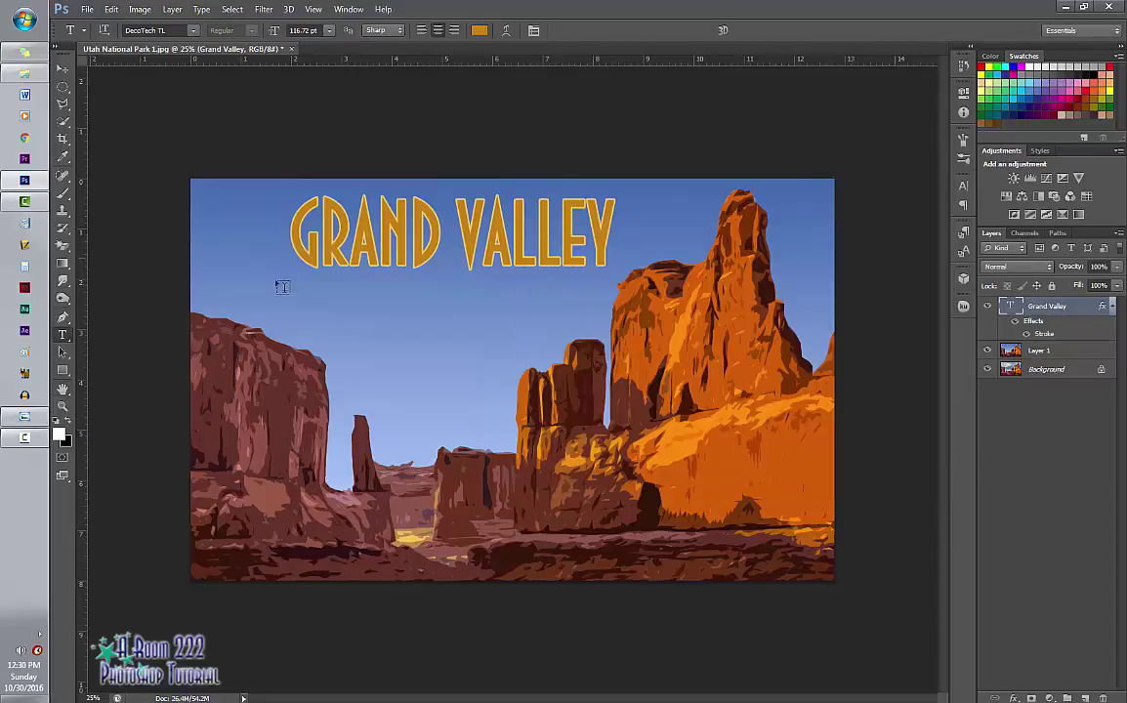
Type NATIONAL PARKS in orange just below the GRAND VALLEY title.
click(344, 293)
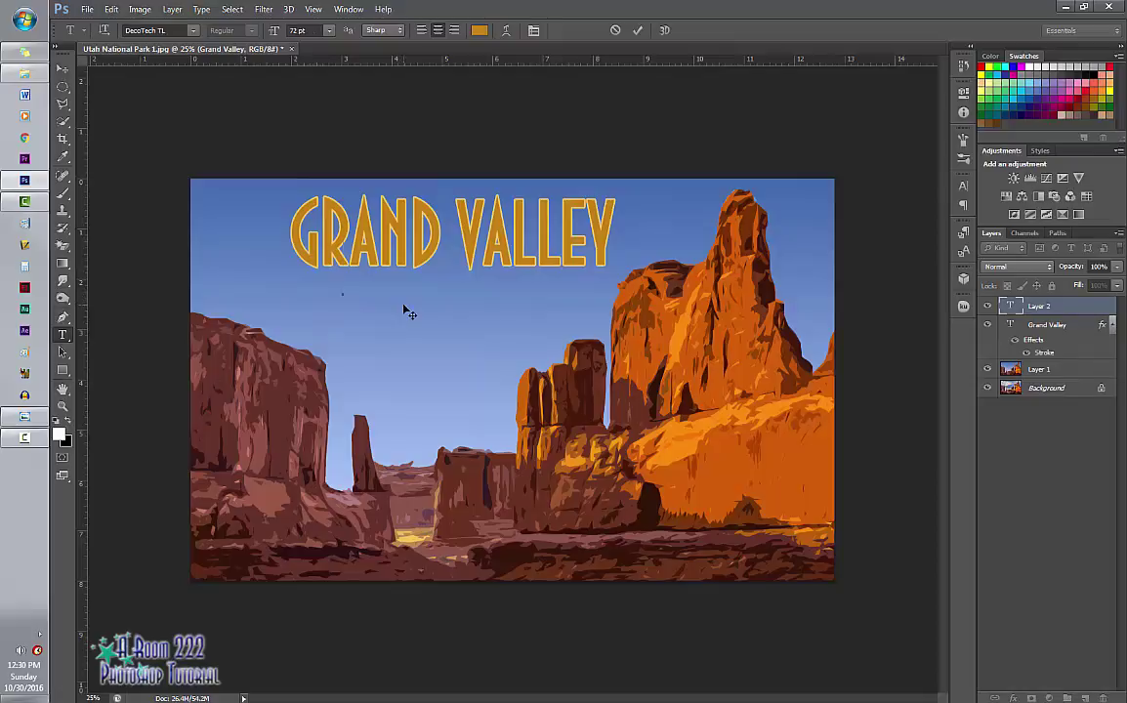
text(NATIONAL PARKS)
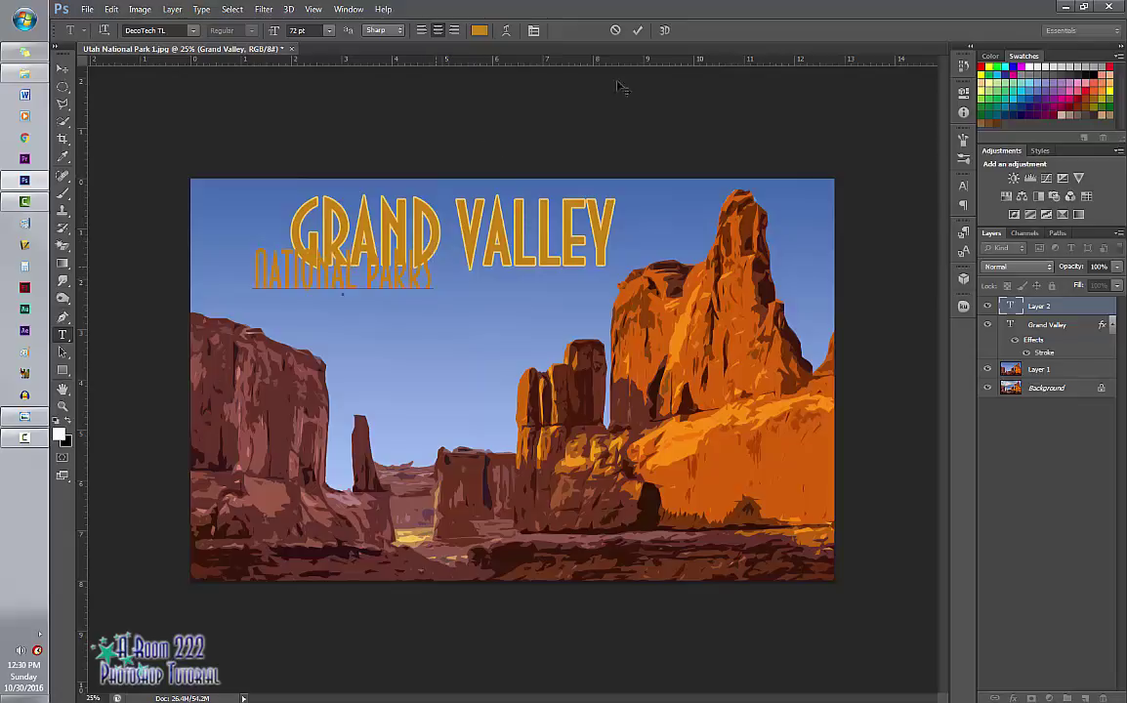
click(639, 31)
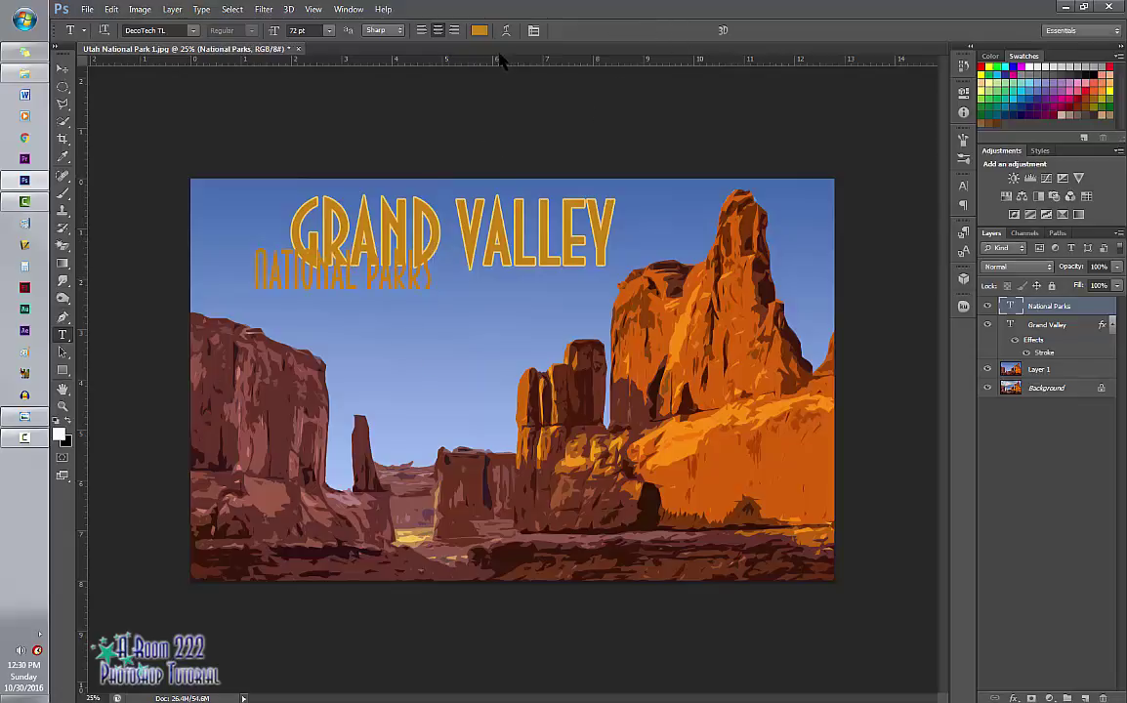
Change the NATIONAL PARKS text colour to dark brown.
click(480, 30)
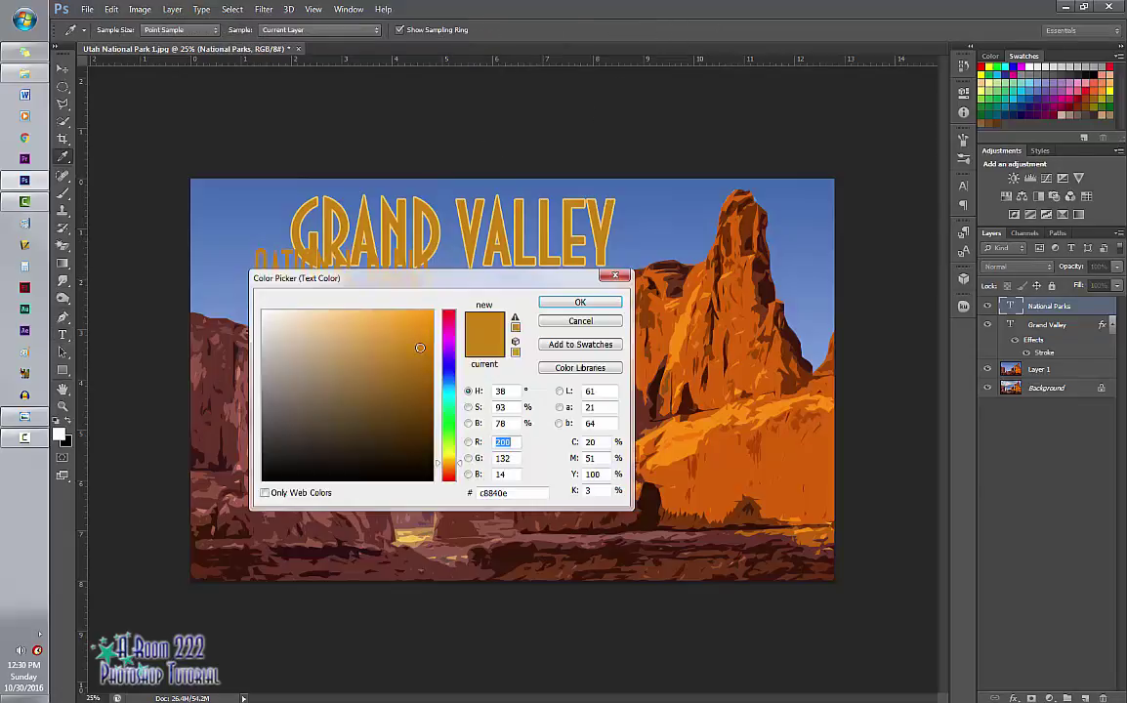
drag(412, 365, 402, 409)
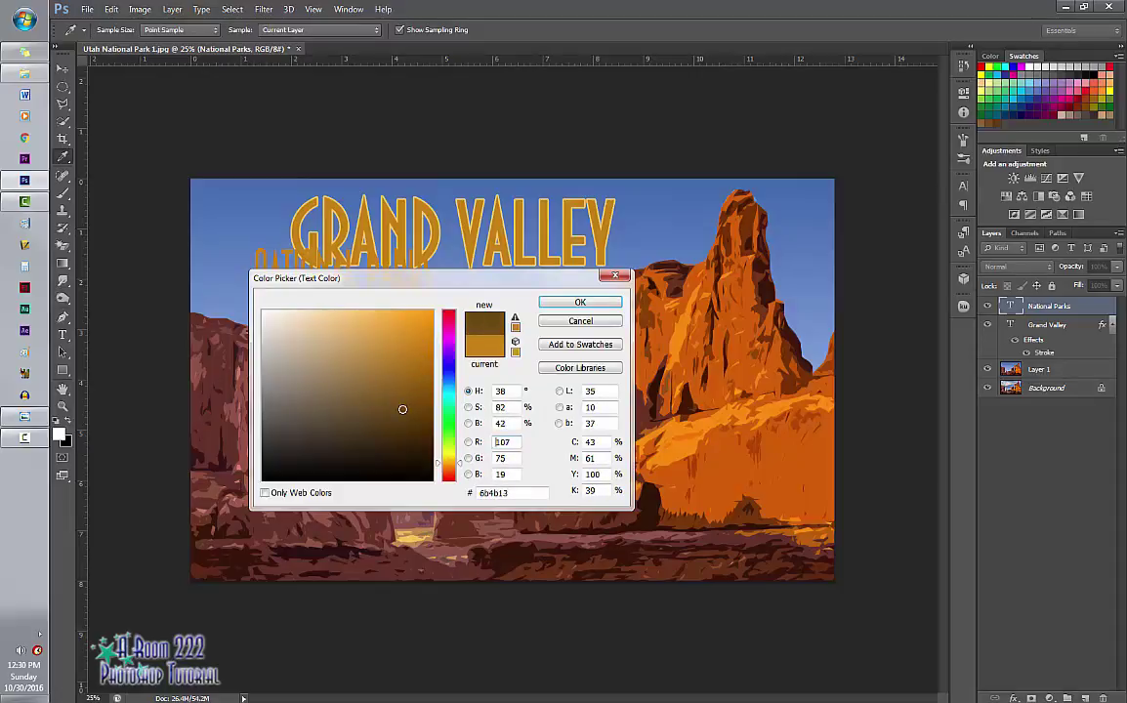
click(580, 302)
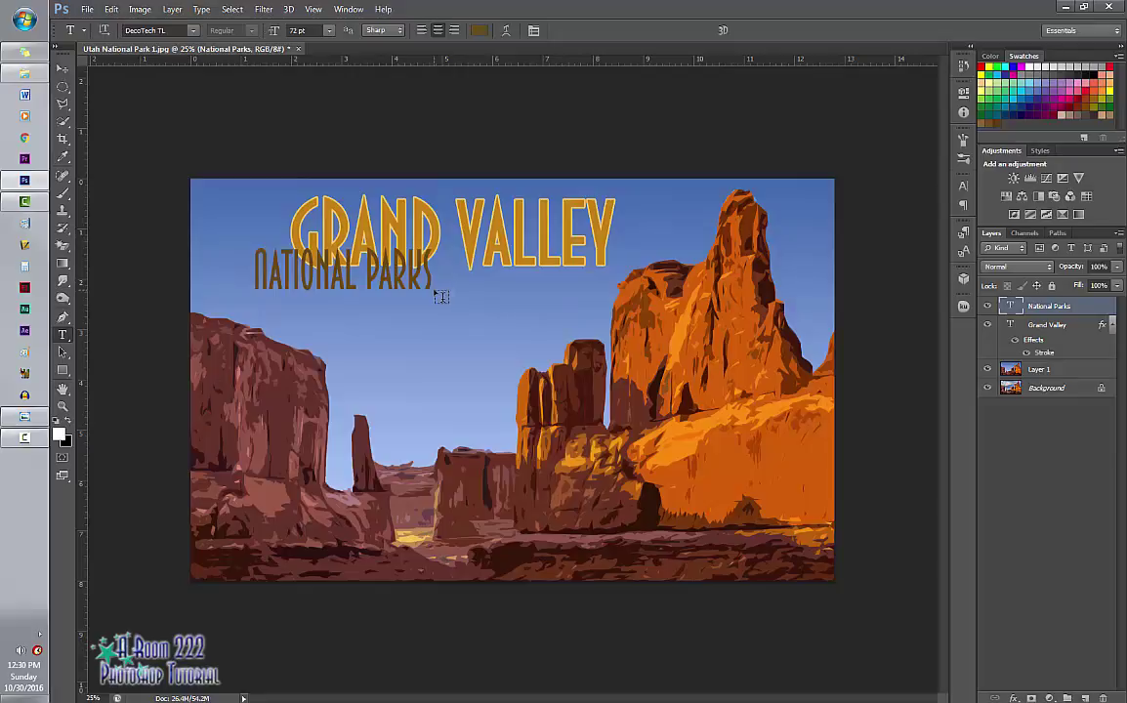
Stretch NATIONAL PARKS wider and flatter, centred beneath GRAND VALLEY.
key(ctrl+t)
drag(387, 299, 535, 295)
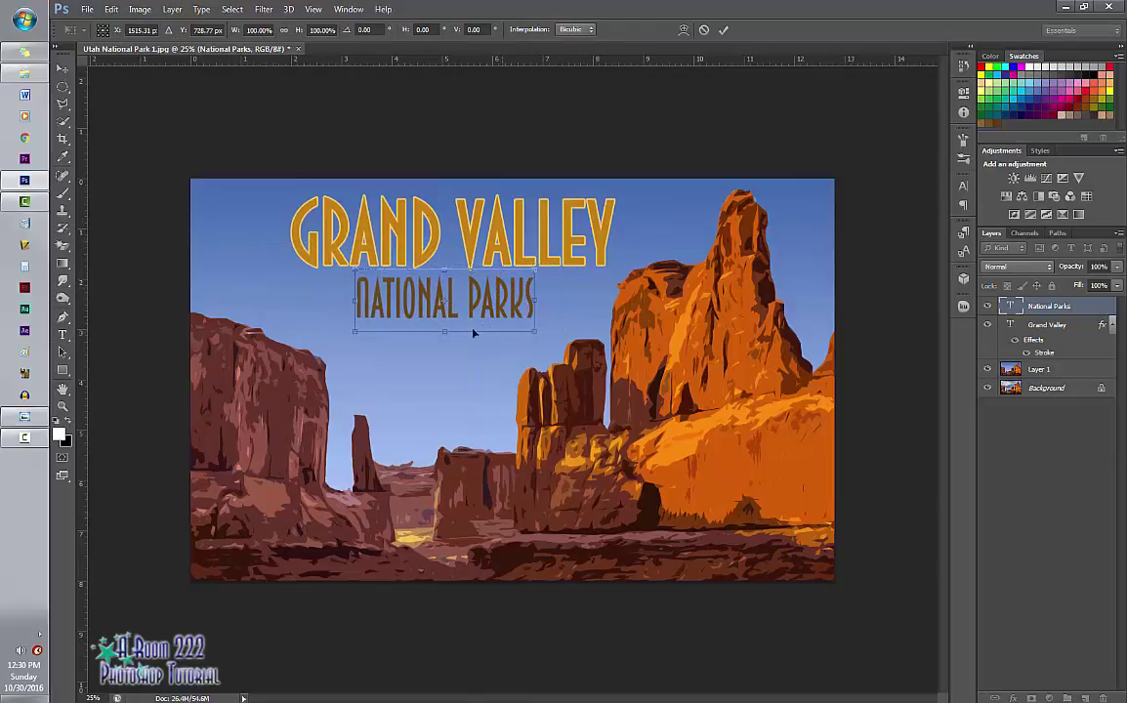
drag(443, 331, 444, 309)
drag(543, 290, 581, 290)
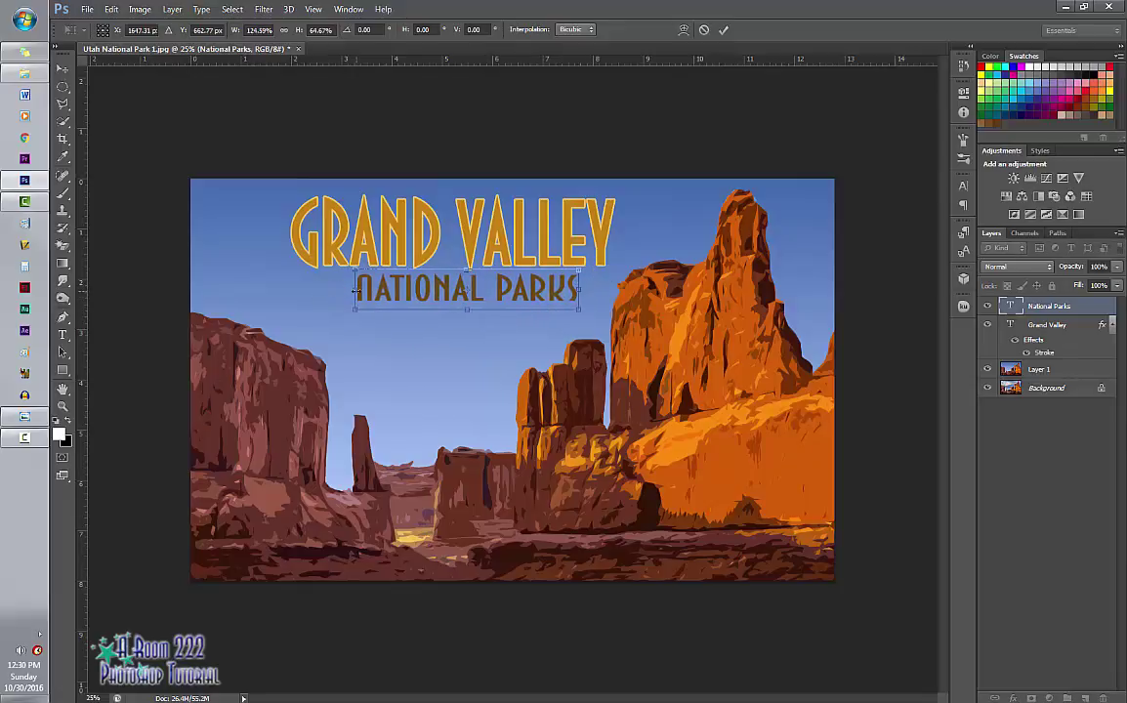
drag(355, 288, 325, 288)
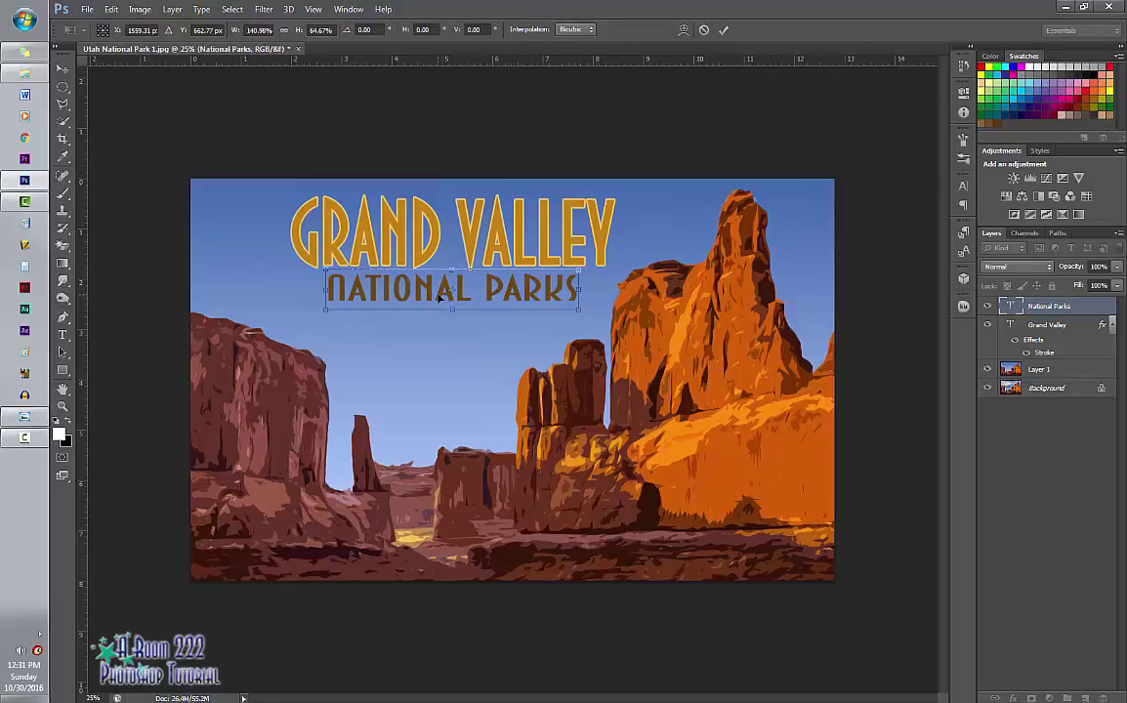
drag(439, 297, 441, 299)
key(Return)
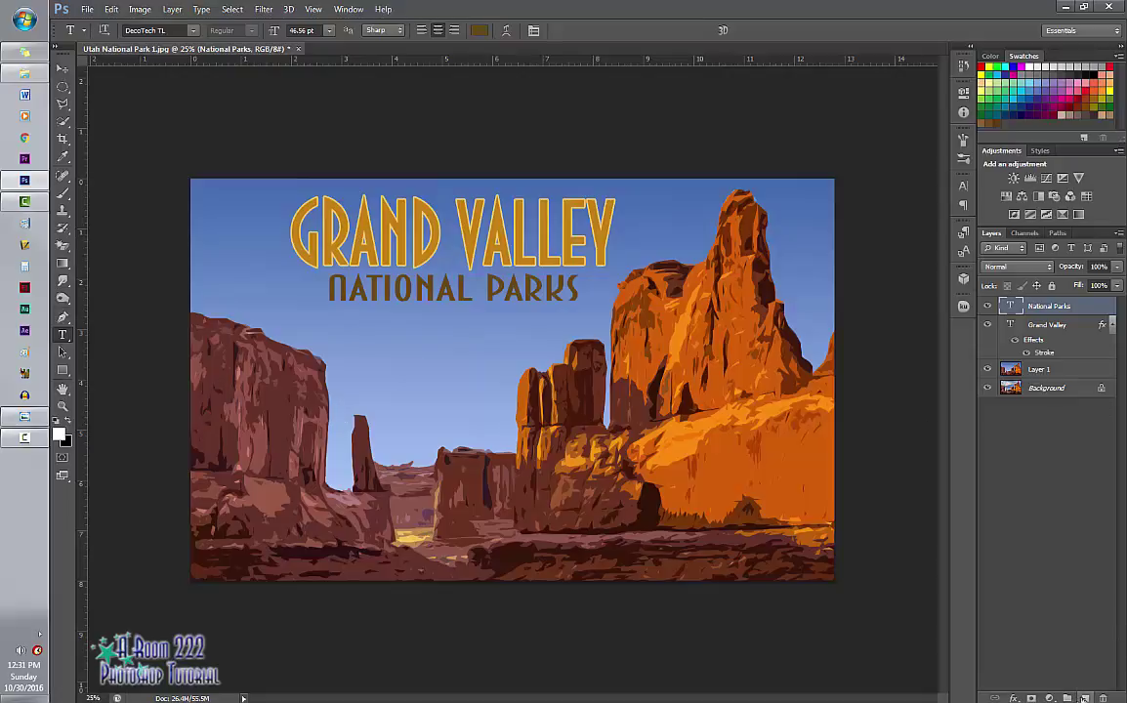
On a new layer, type UTAH in the Geomancy font at the lower left.
key(ctrl+shift+alt+n)
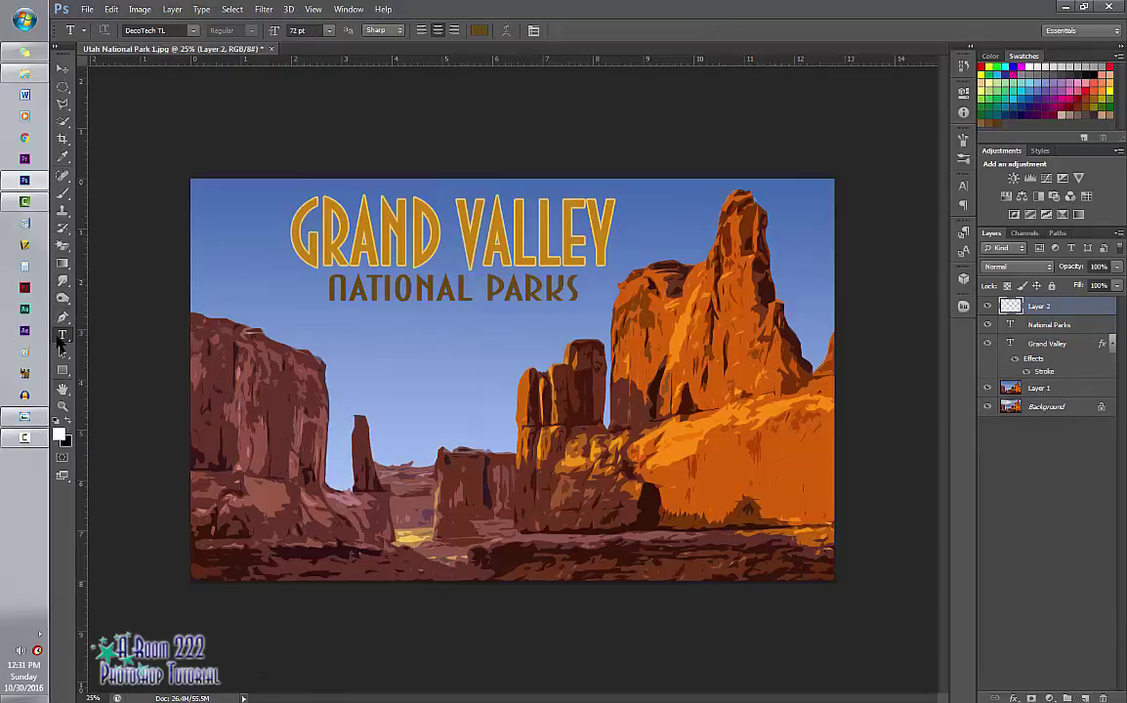
click(175, 31)
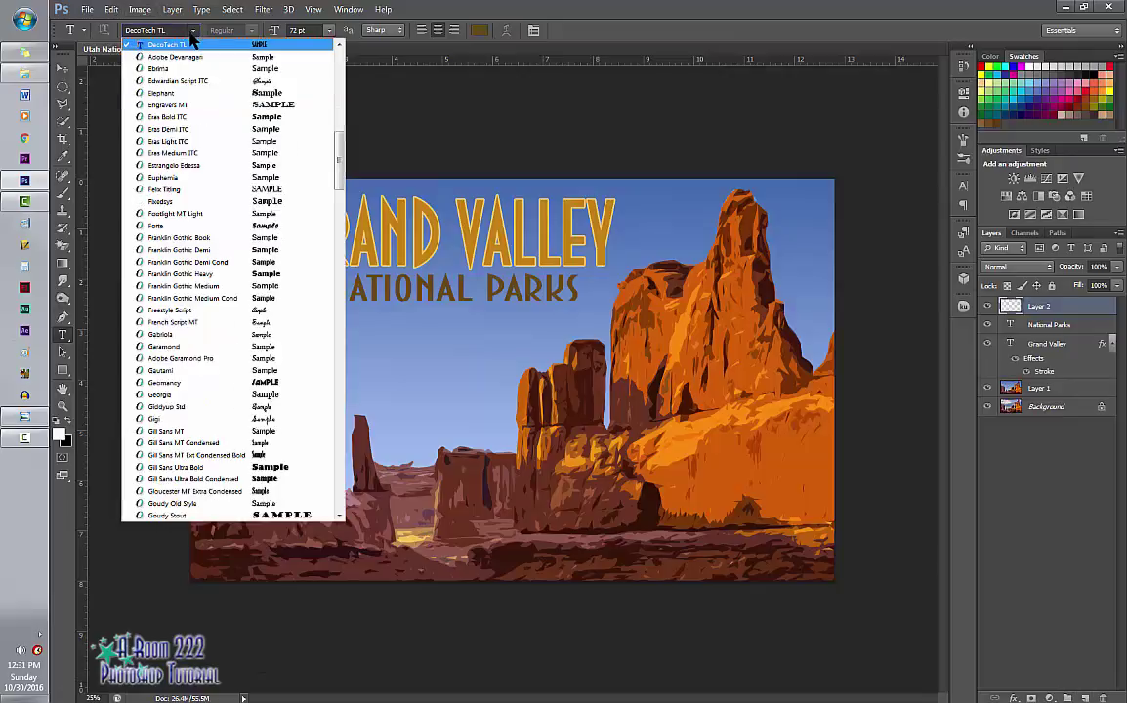
drag(342, 166, 341, 195)
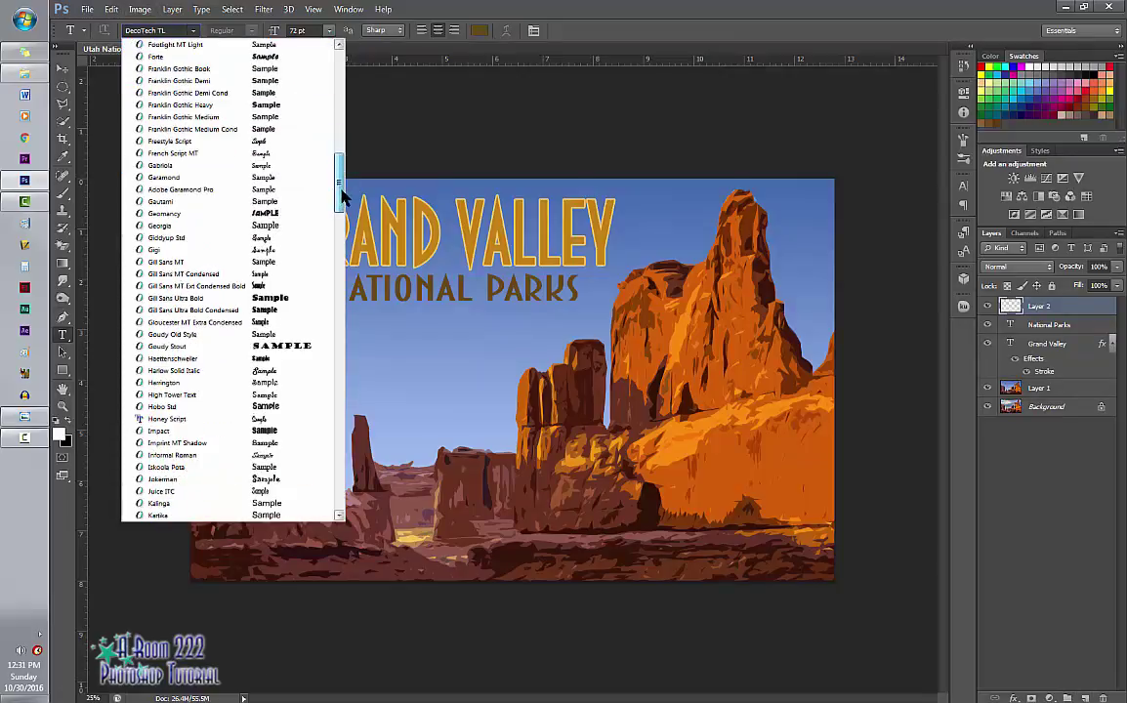
click(164, 213)
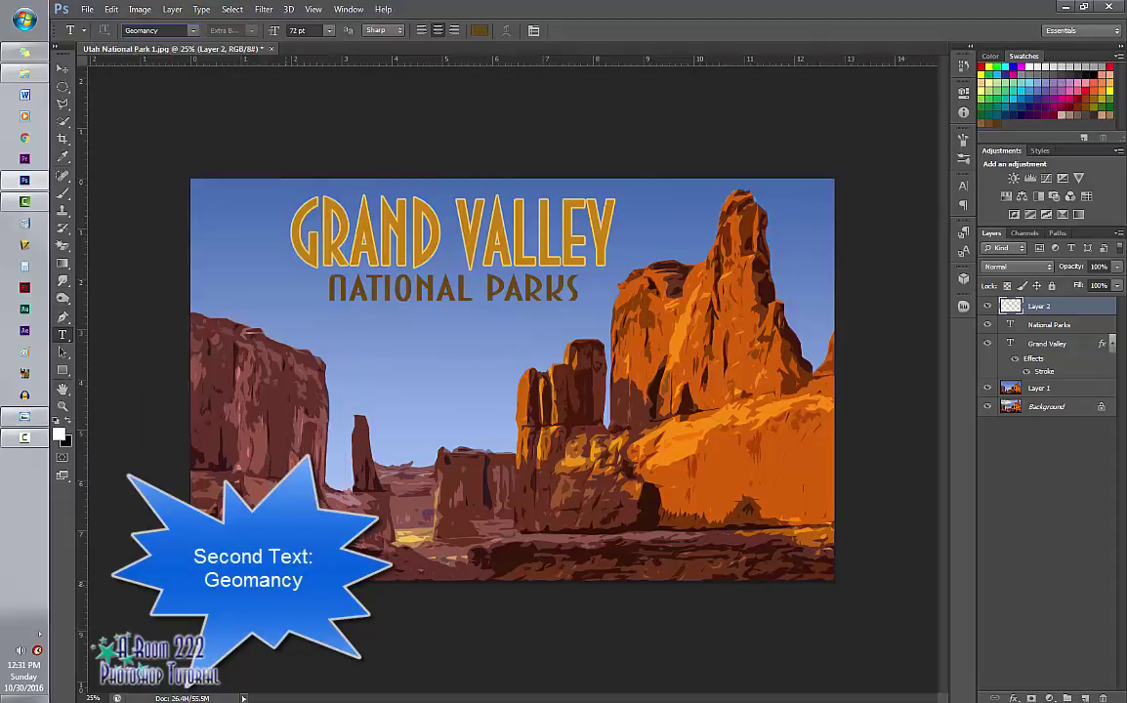
click(232, 444)
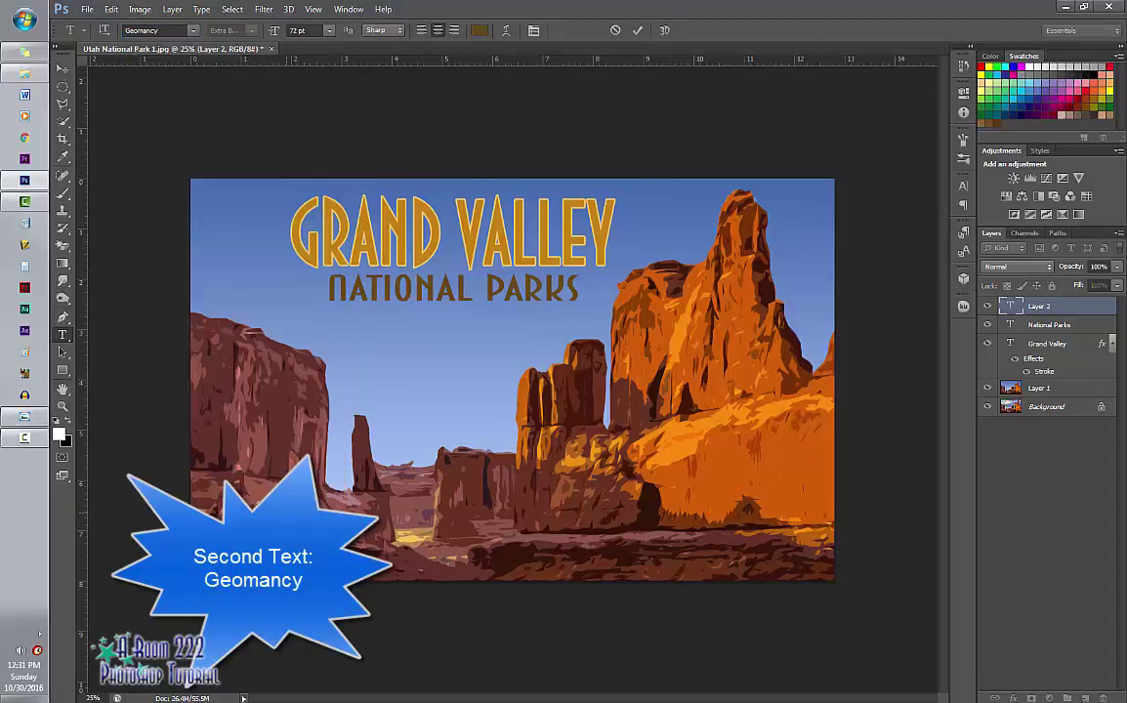
text(UTAH)
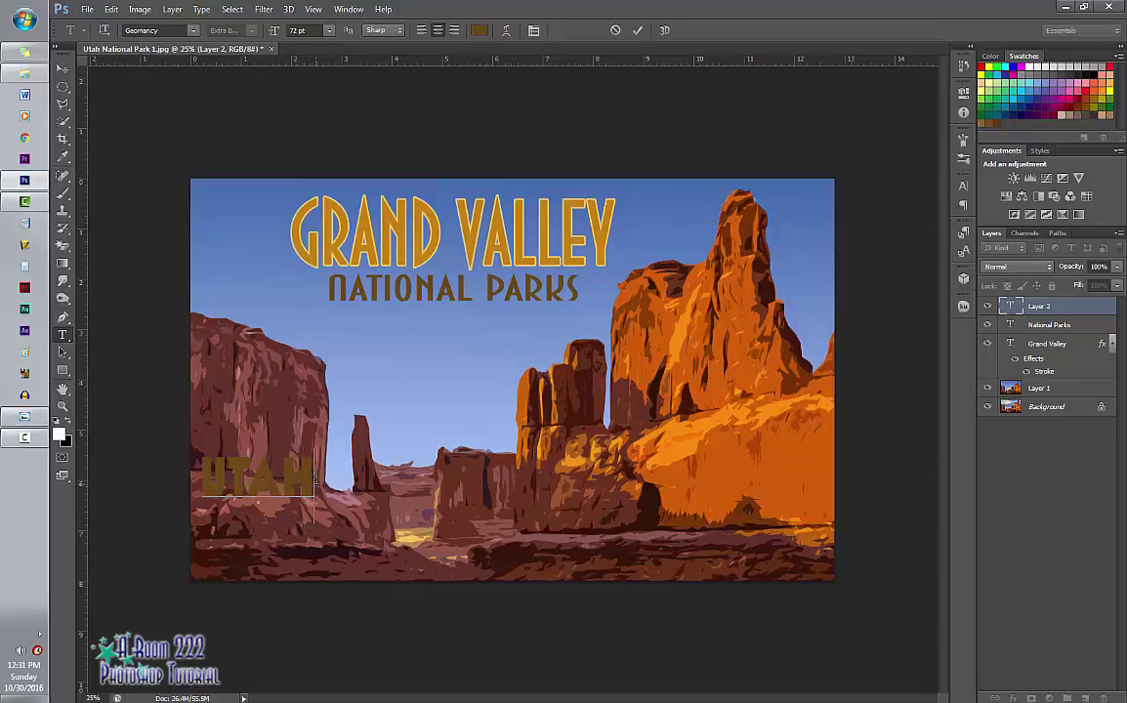
key(ctrl+a)
key(ctrl+h)
click(637, 30)
Enlarge UTAH to about 113 pt and position it at the poster's lower left.
key(ctrl+t)
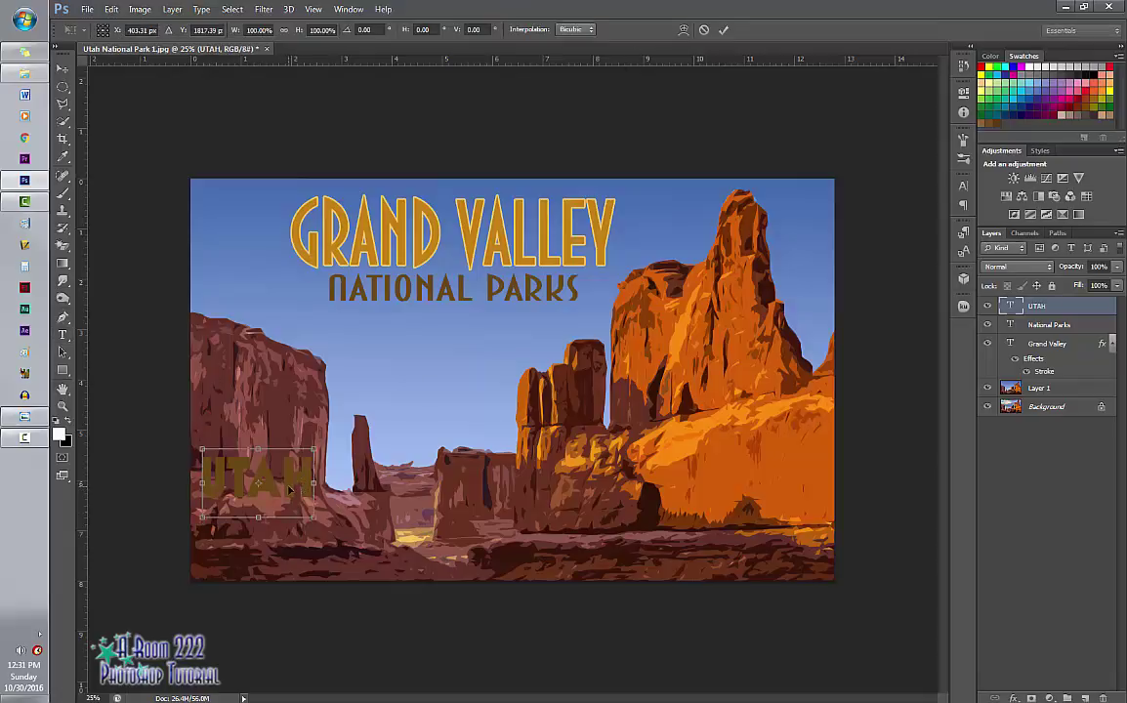
drag(289, 488, 444, 486)
drag(341, 527, 315, 542)
drag(416, 479, 400, 486)
key(Return)
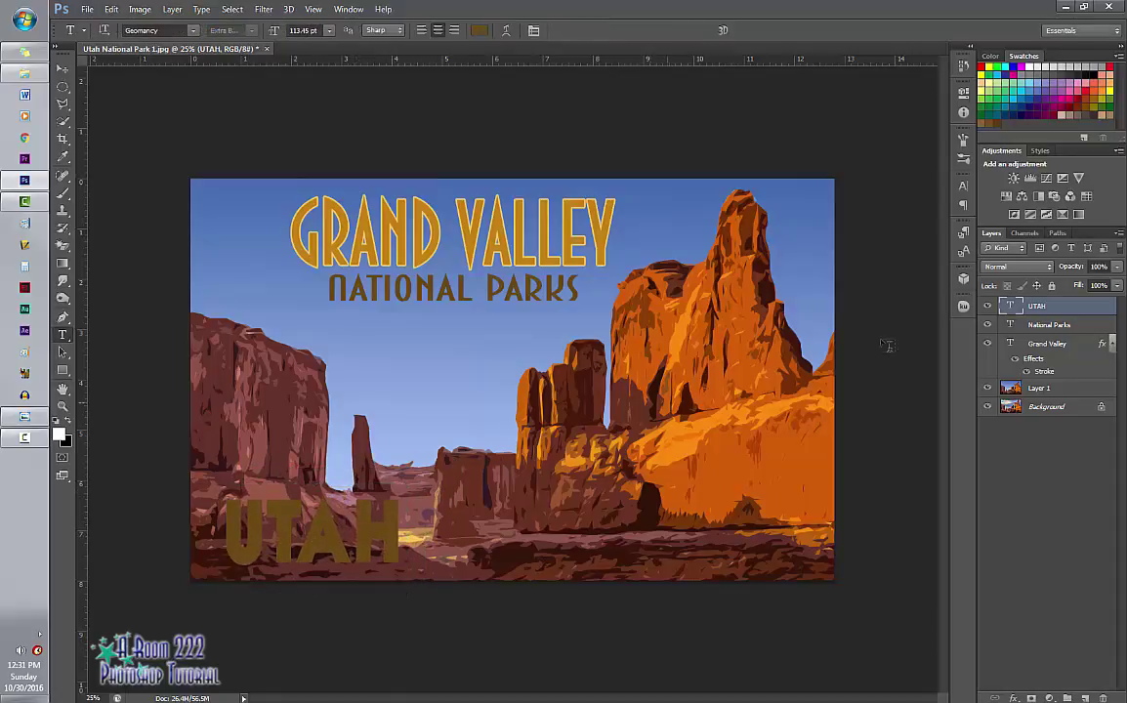
Turn on a Gradient Overlay for UTAH with its left stop set to light tan #f6c475.
right_click(1091, 306)
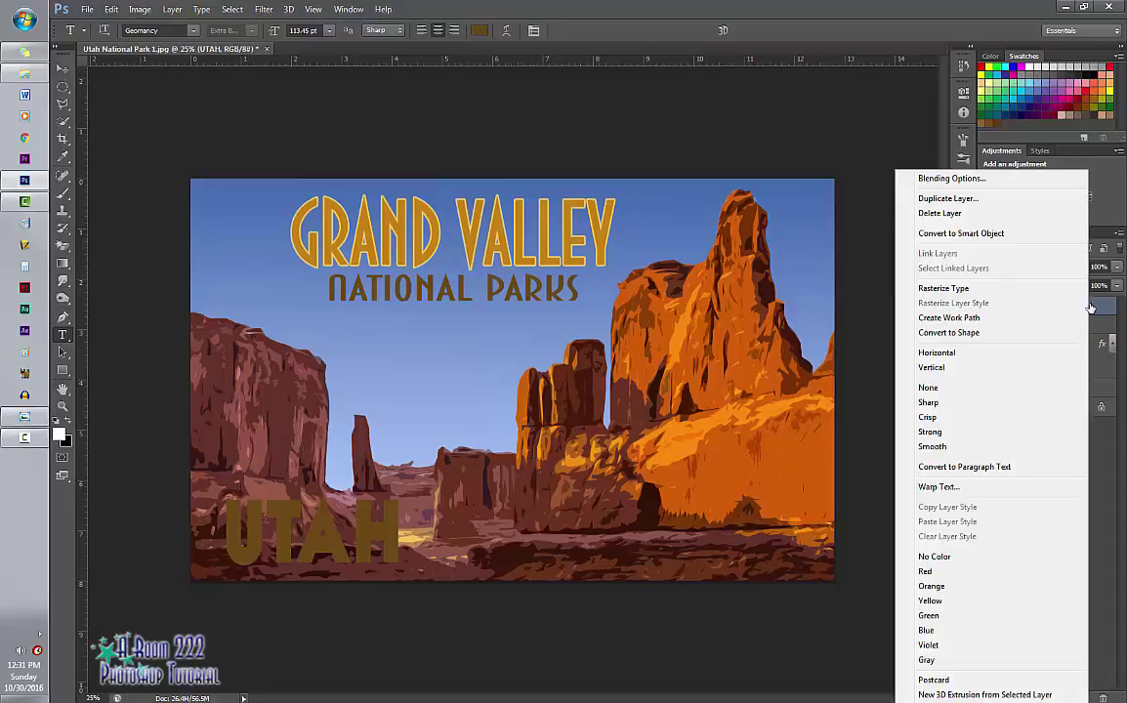
click(931, 185)
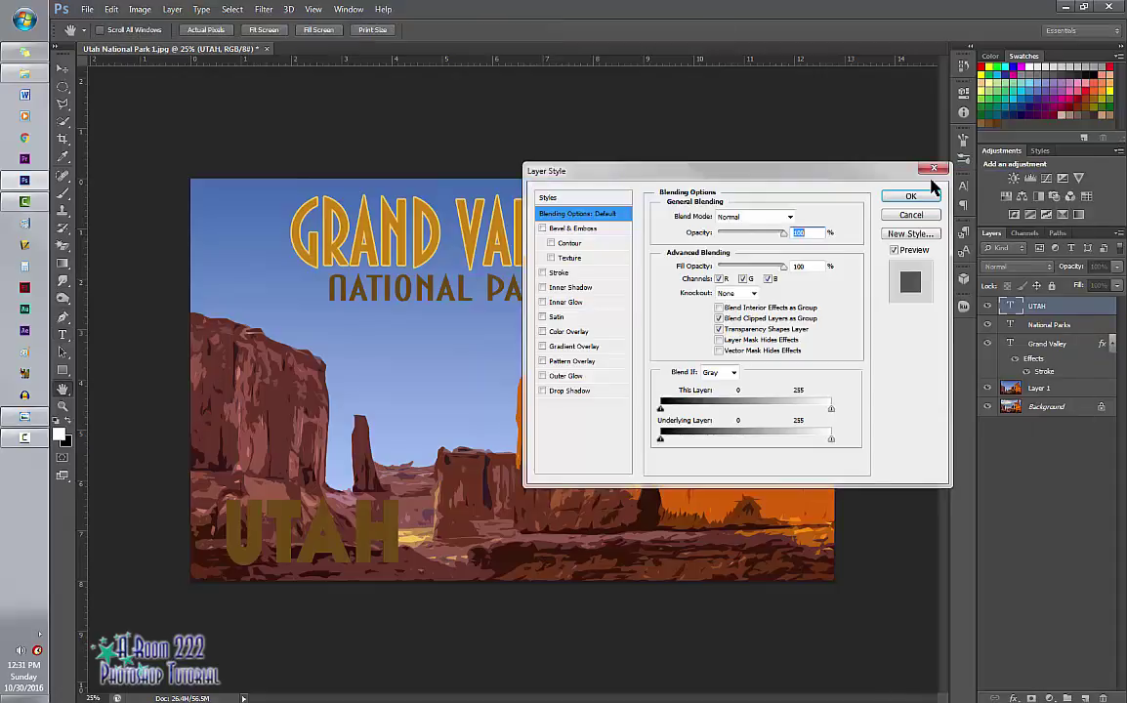
click(543, 347)
click(578, 348)
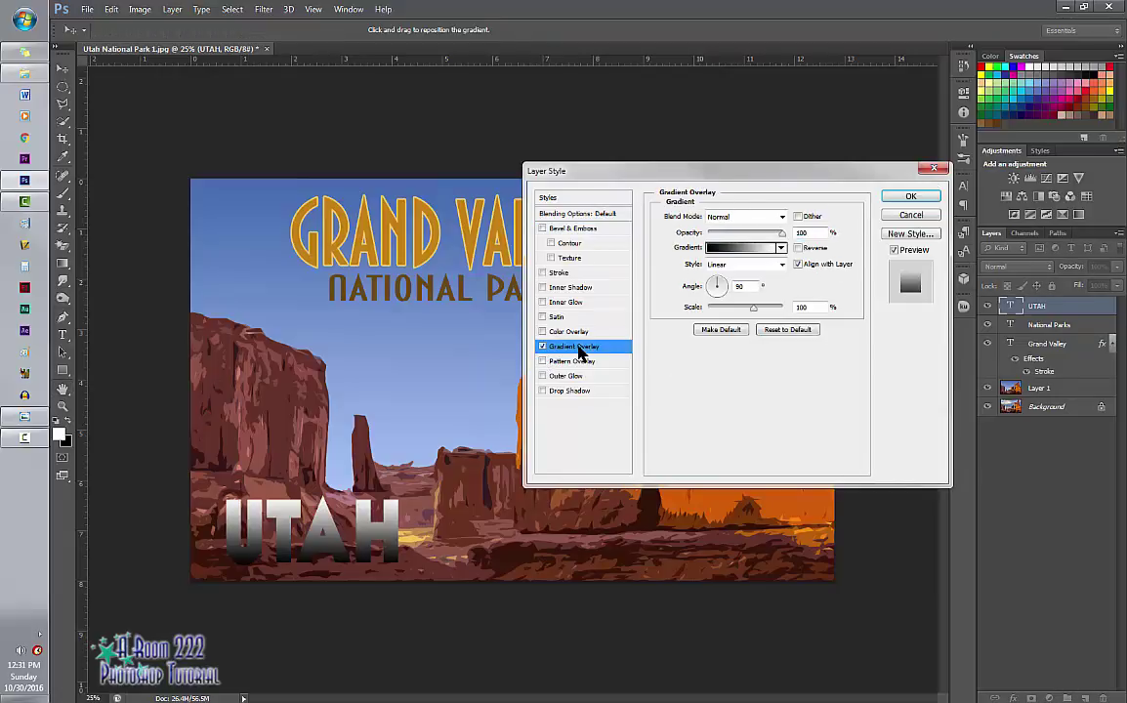
click(719, 253)
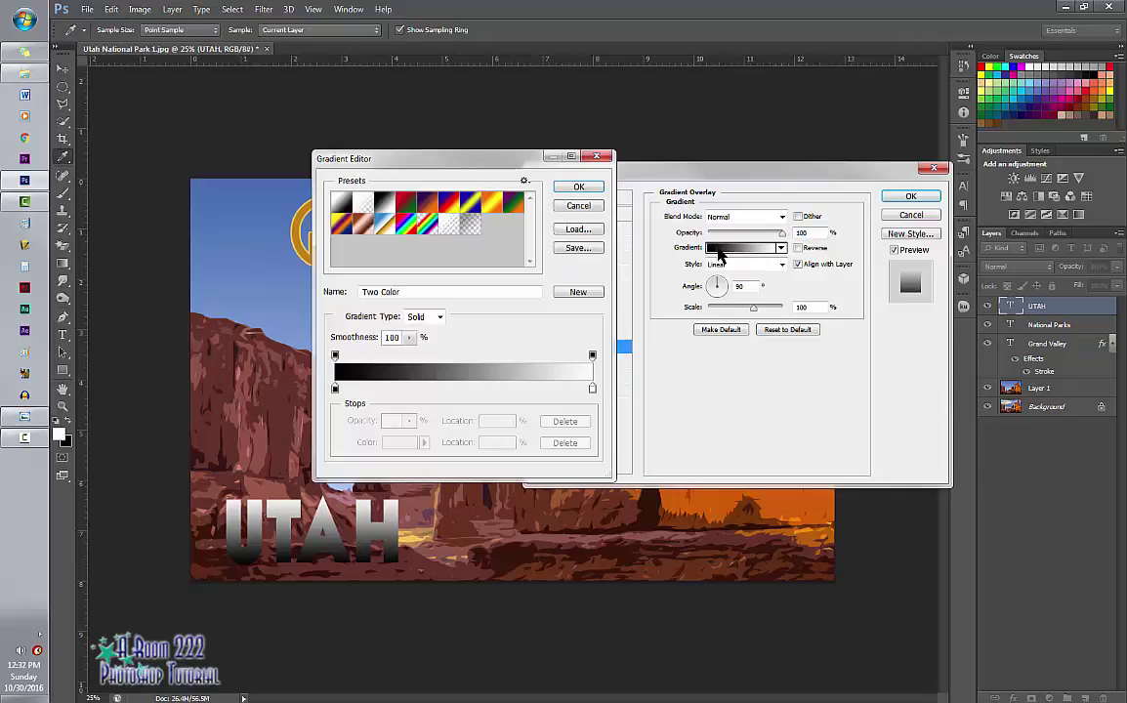
click(340, 201)
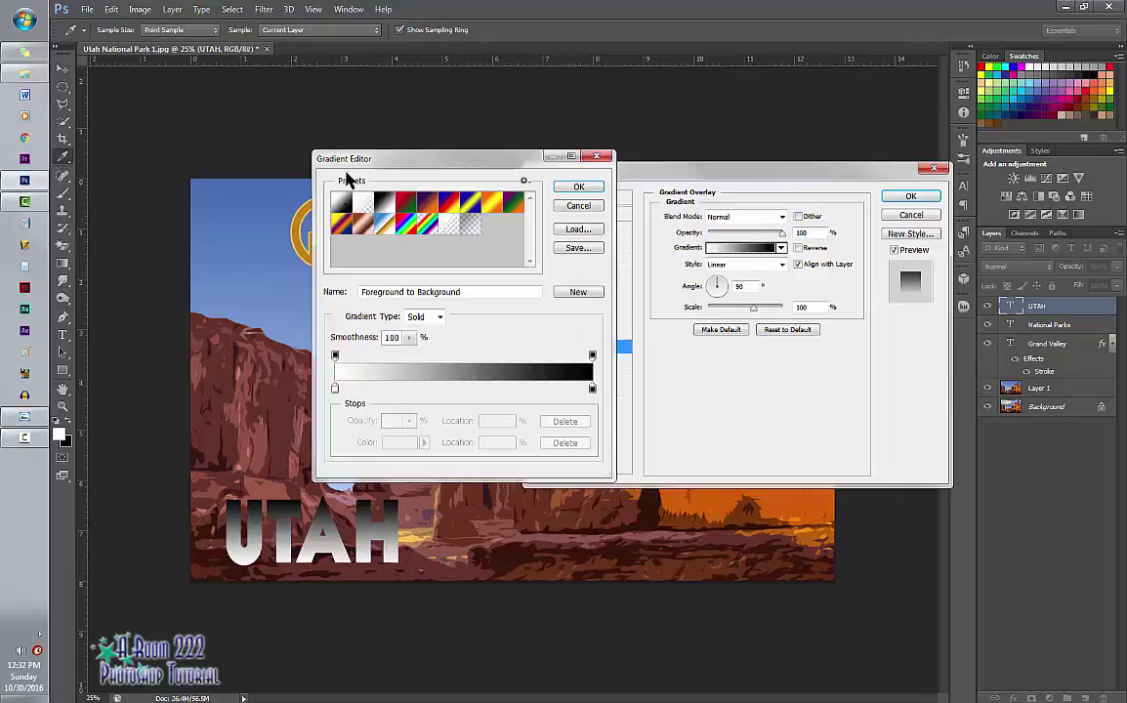
click(334, 391)
click(401, 444)
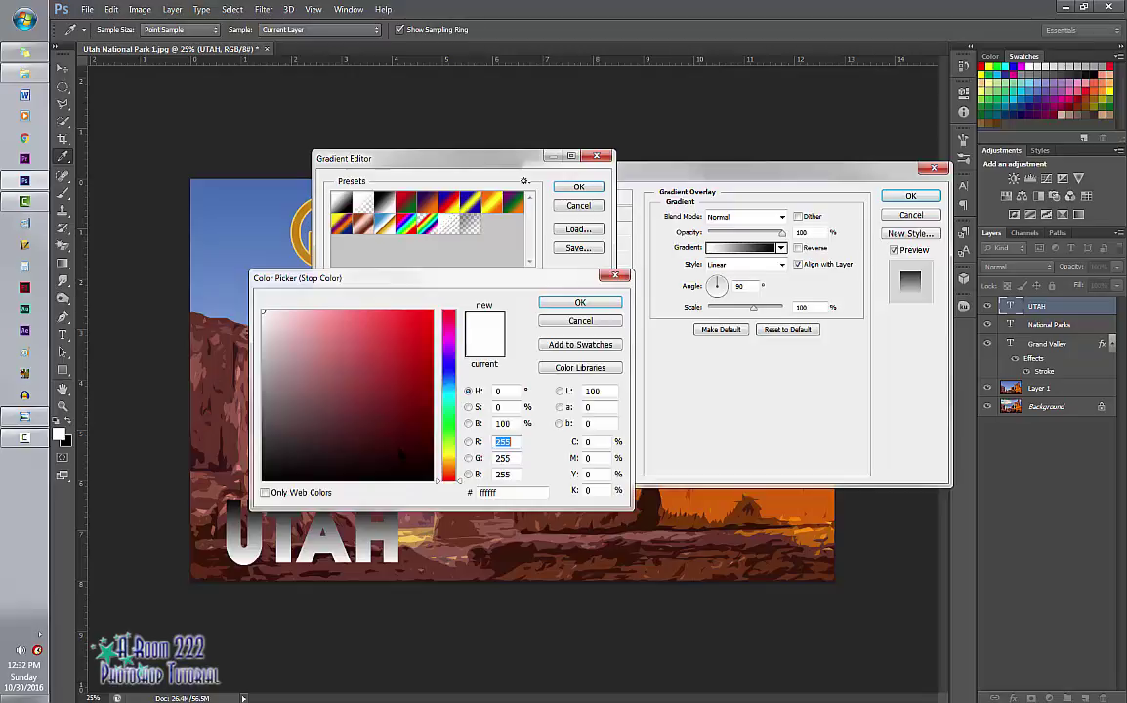
drag(463, 485, 463, 469)
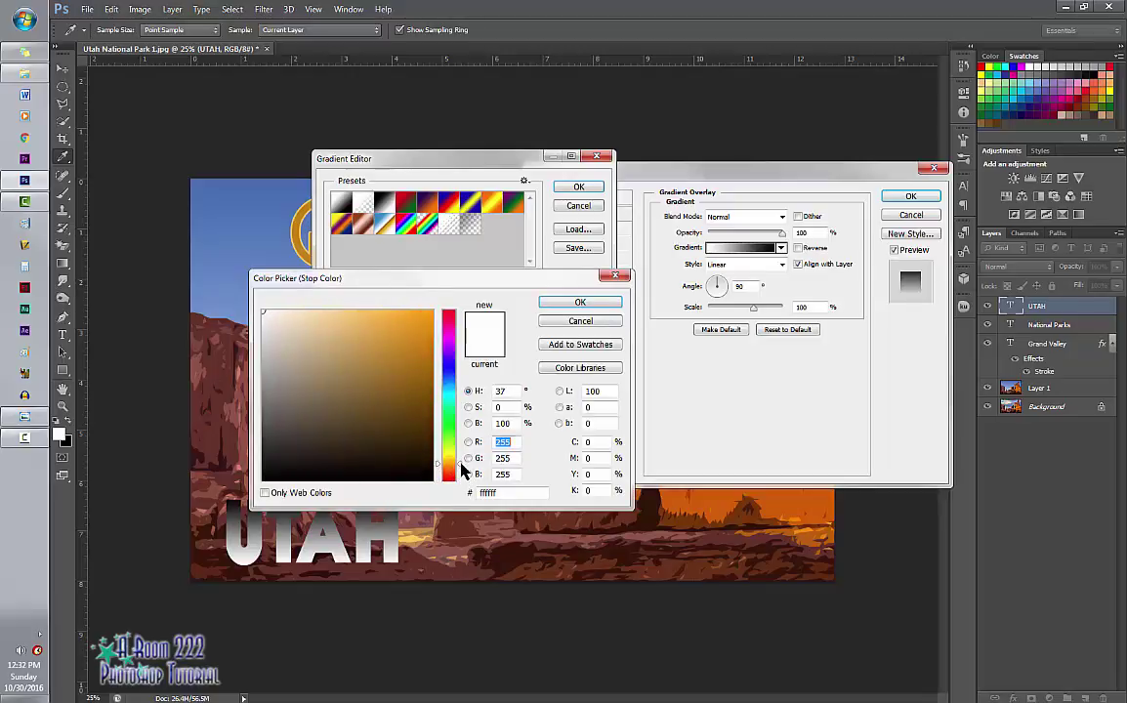
click(352, 316)
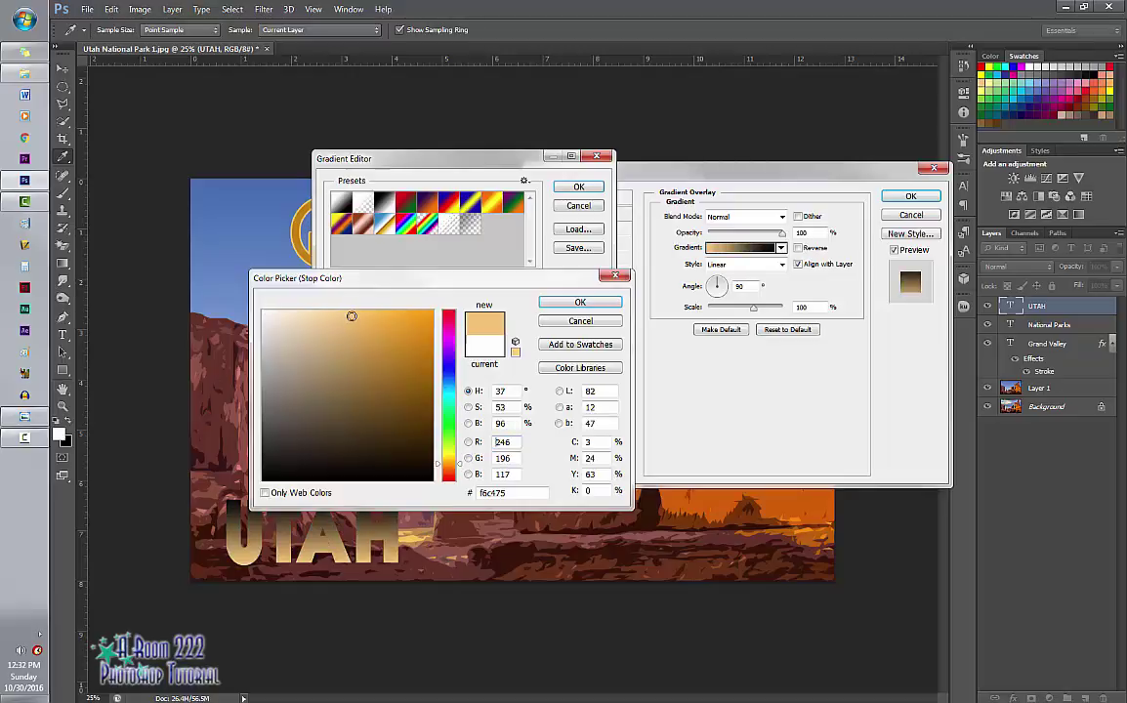
click(606, 304)
Set the gradient's right stop to dark brown at 91% and accept the gradient.
click(593, 391)
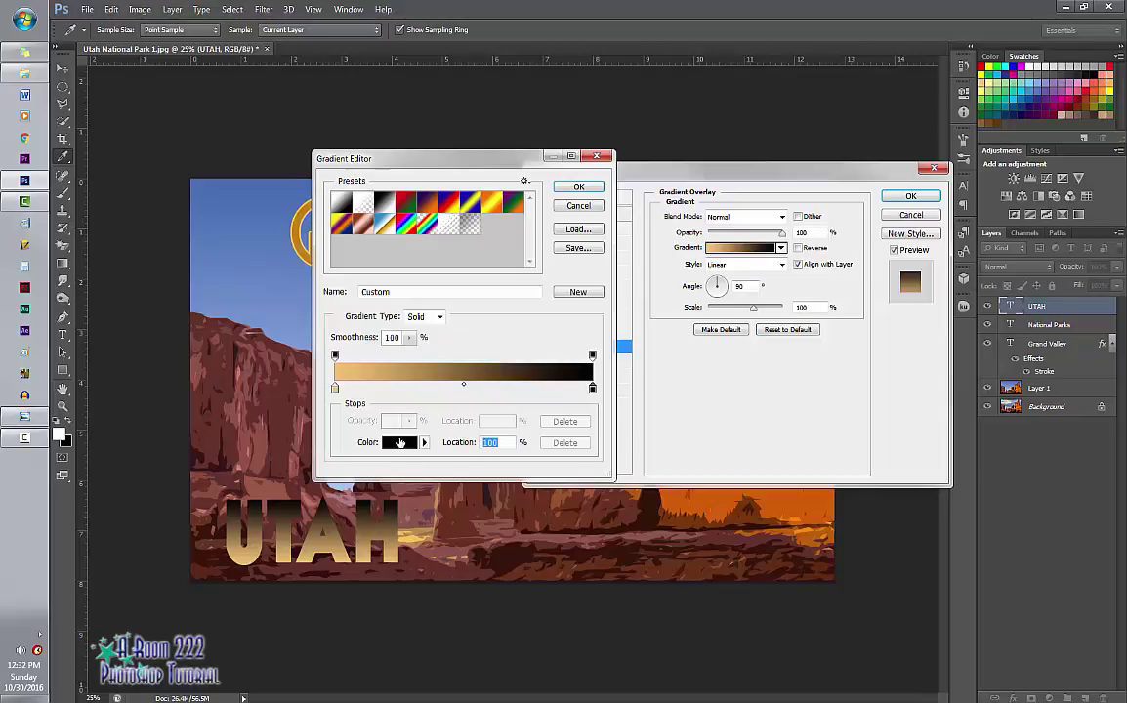
click(400, 442)
drag(450, 461, 461, 469)
click(415, 402)
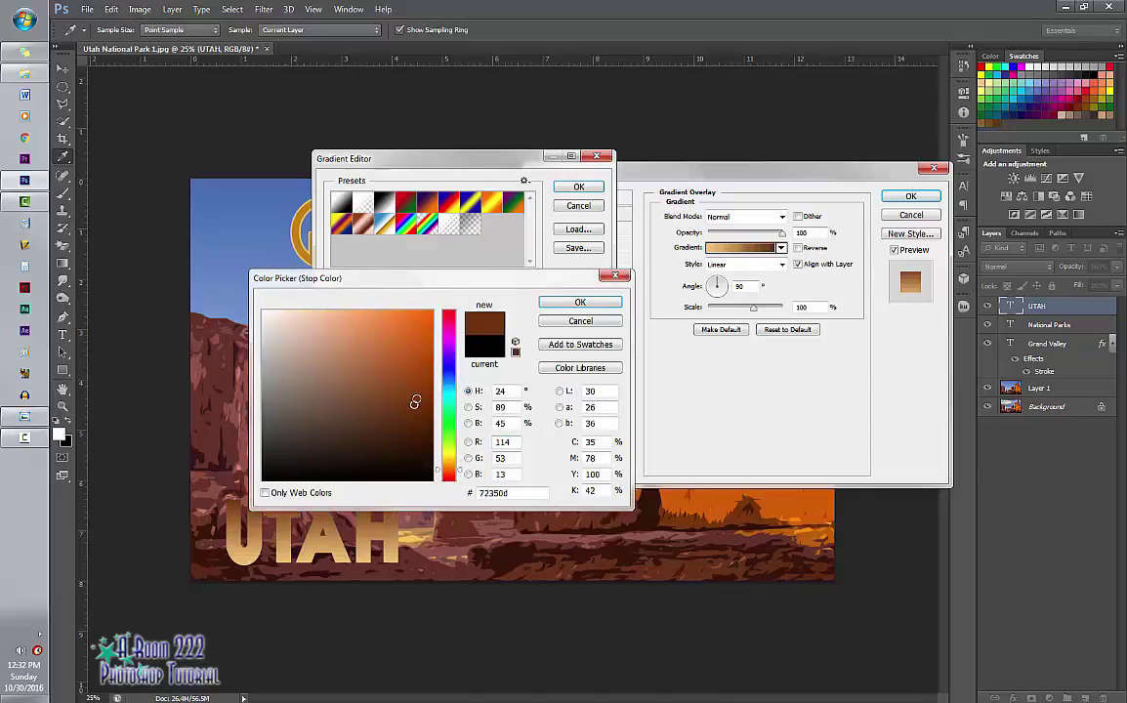
click(428, 404)
click(574, 303)
drag(593, 389, 551, 390)
click(578, 187)
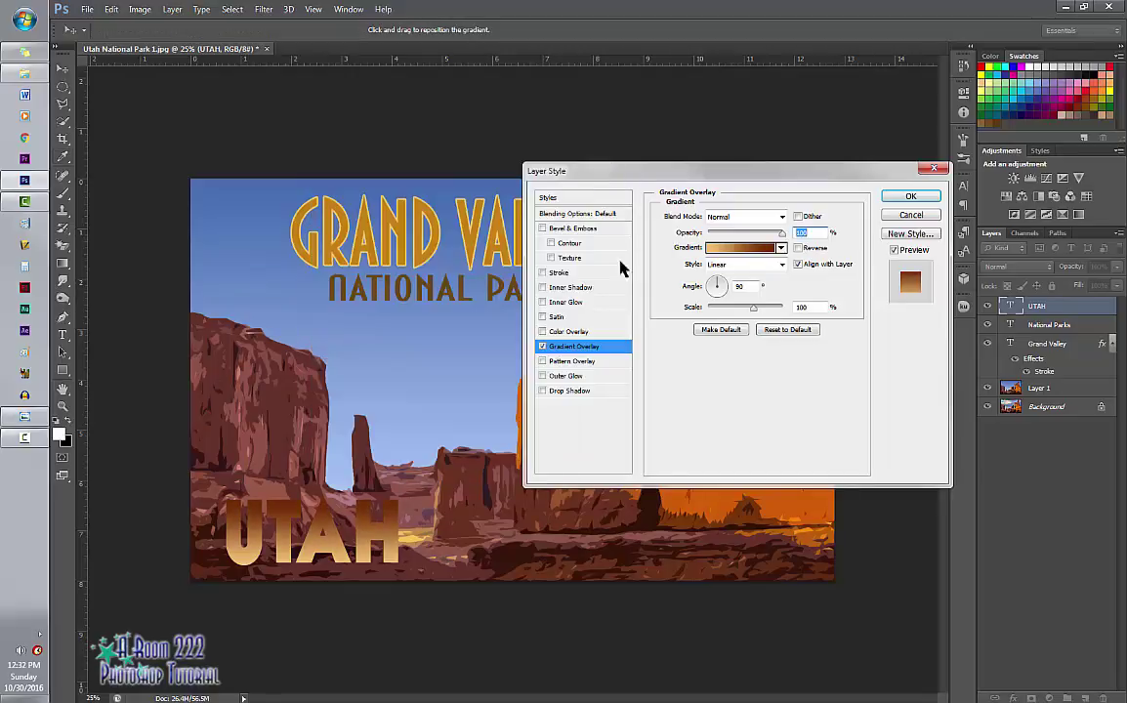
Add a 3 px dark brown (#3e1404) stroke to UTAH and apply the styles.
click(563, 273)
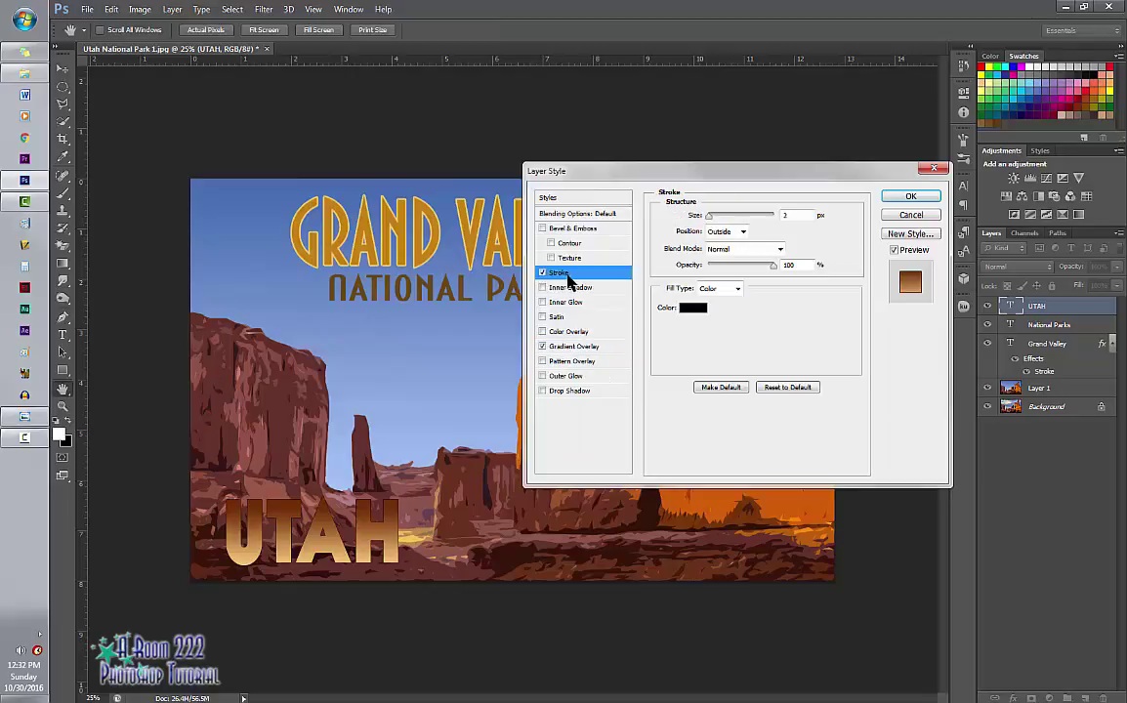
click(688, 310)
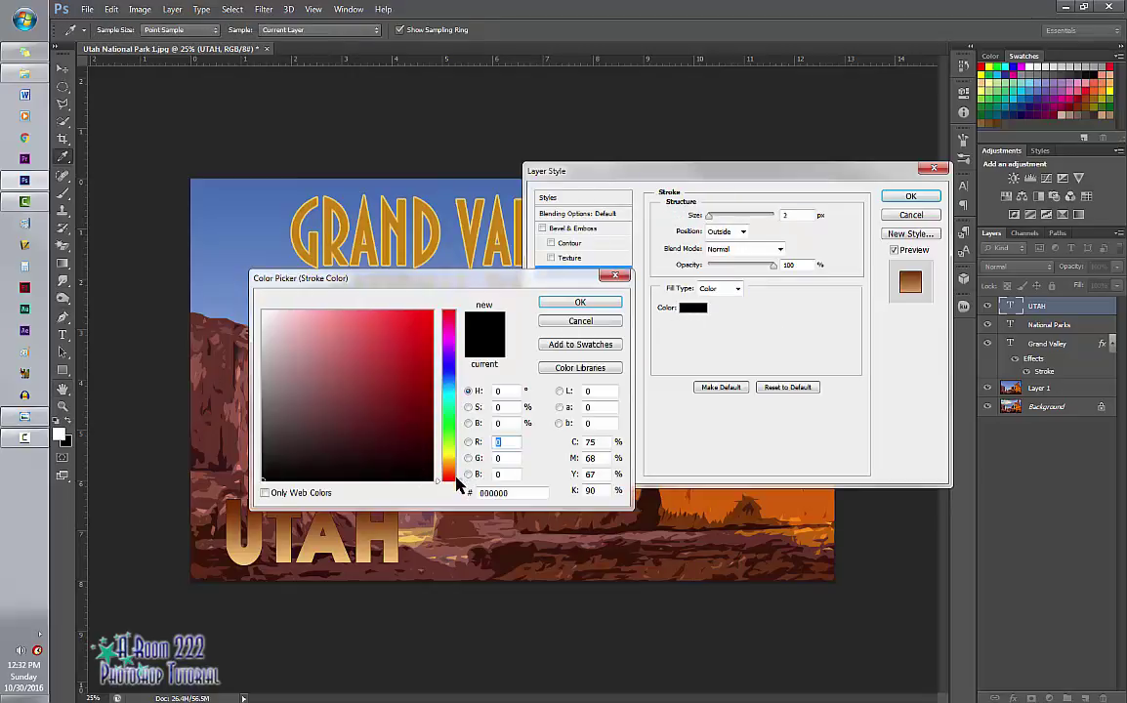
click(459, 474)
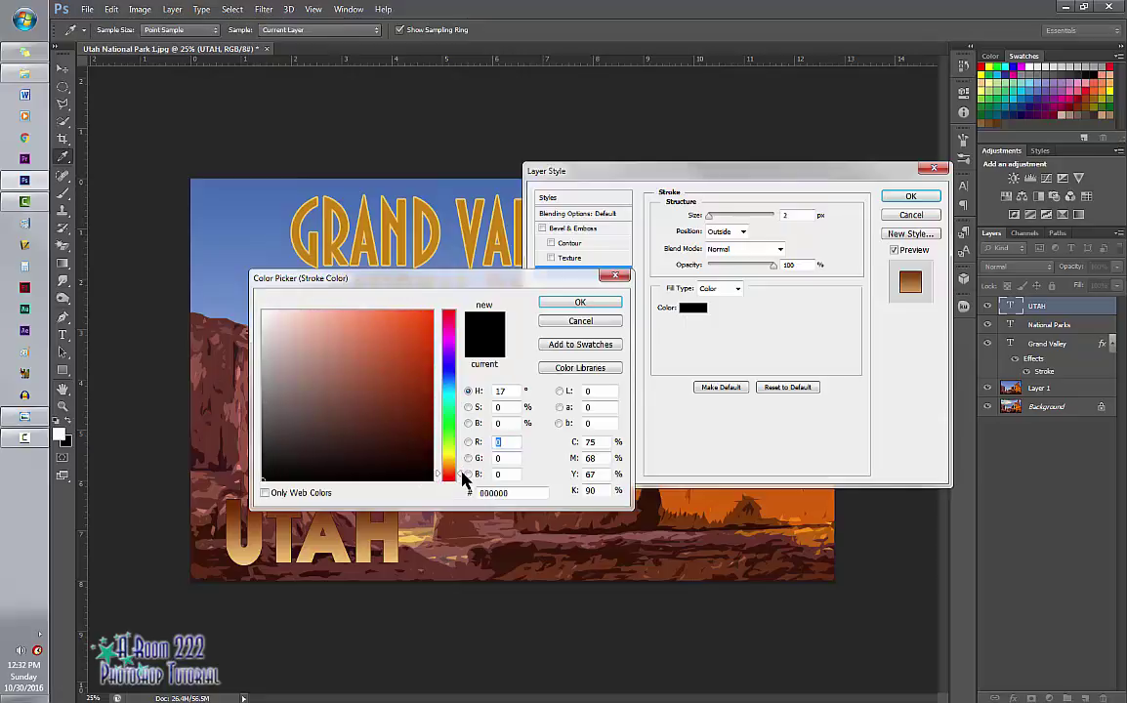
click(421, 439)
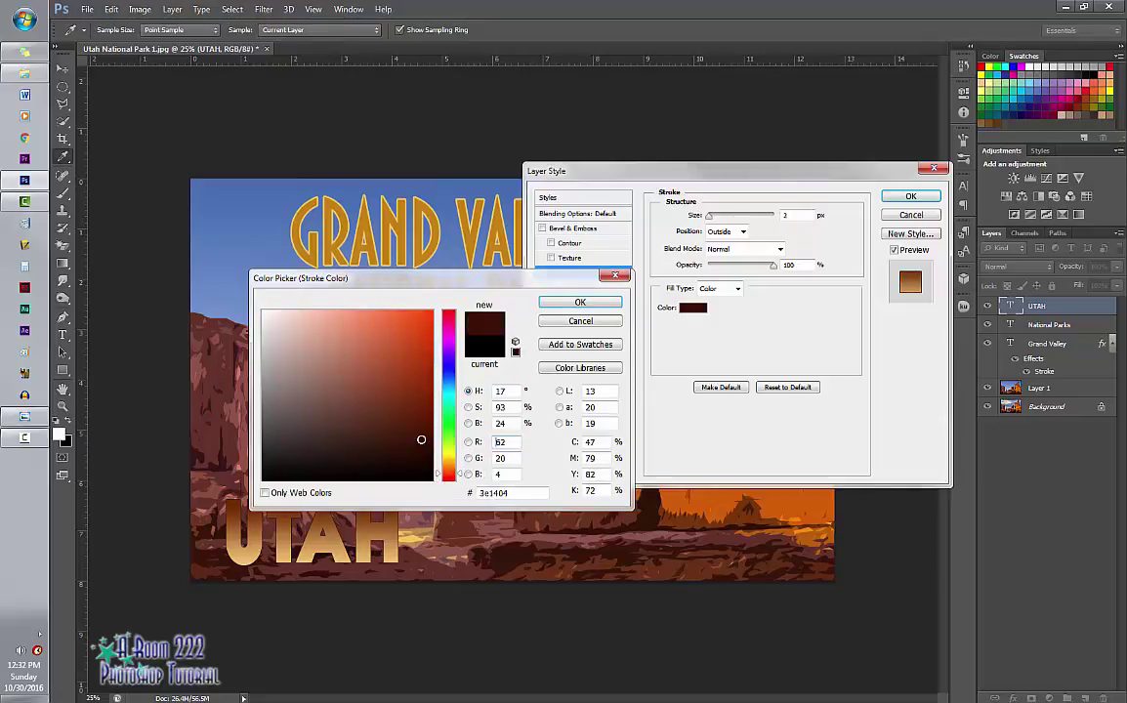
click(580, 302)
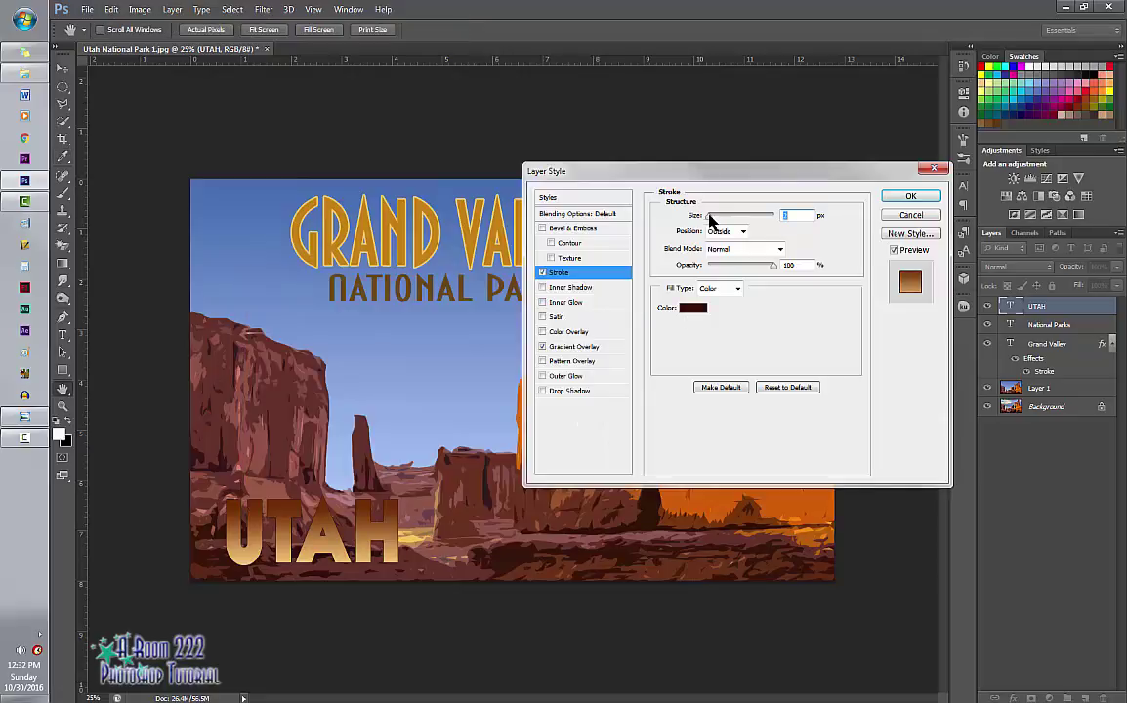
drag(717, 219, 716, 220)
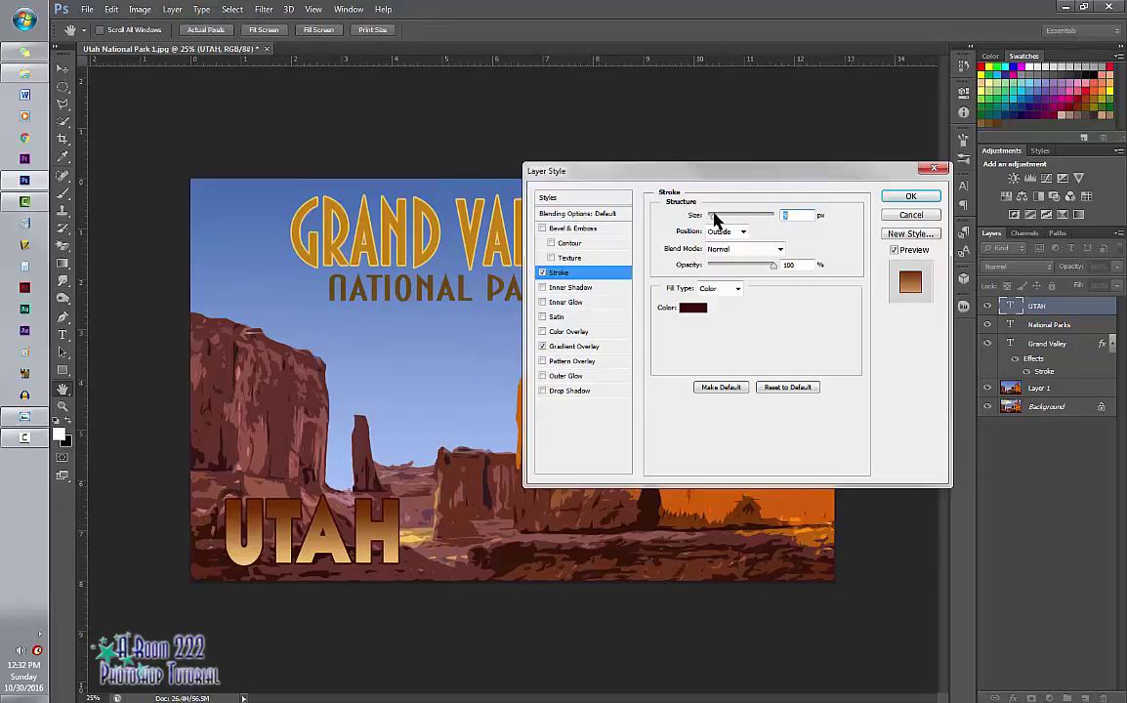
click(909, 199)
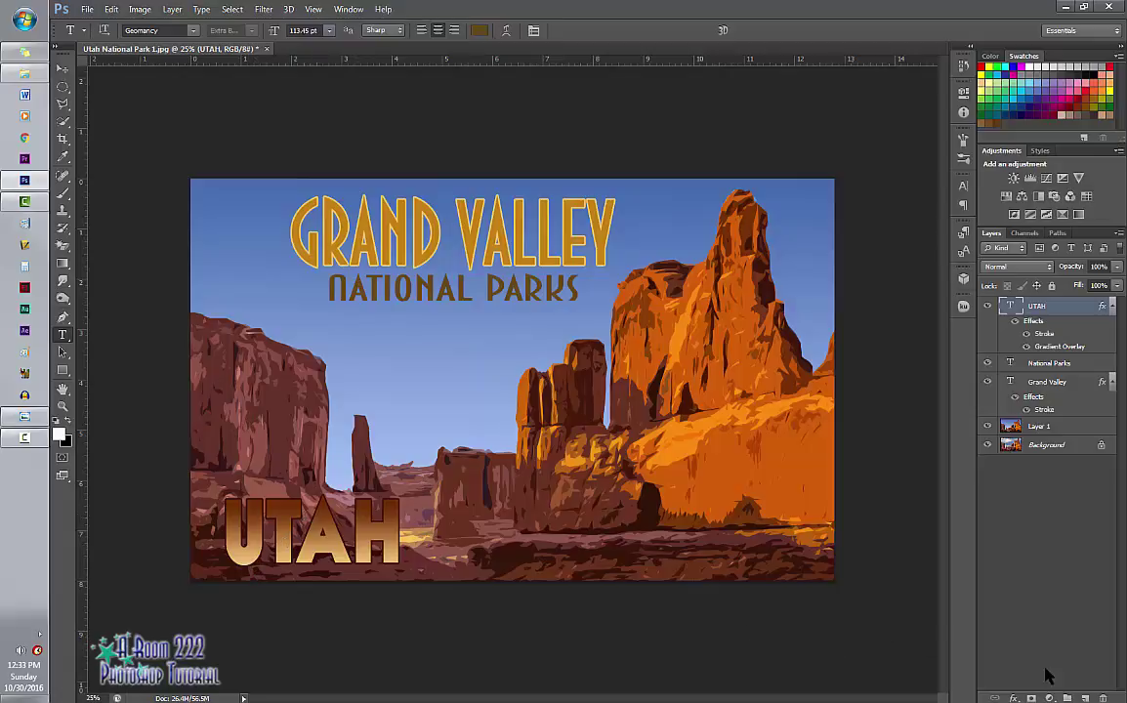
On a new layer, type the Visit text in Honey Script over the left cliff and select it.
click(1084, 698)
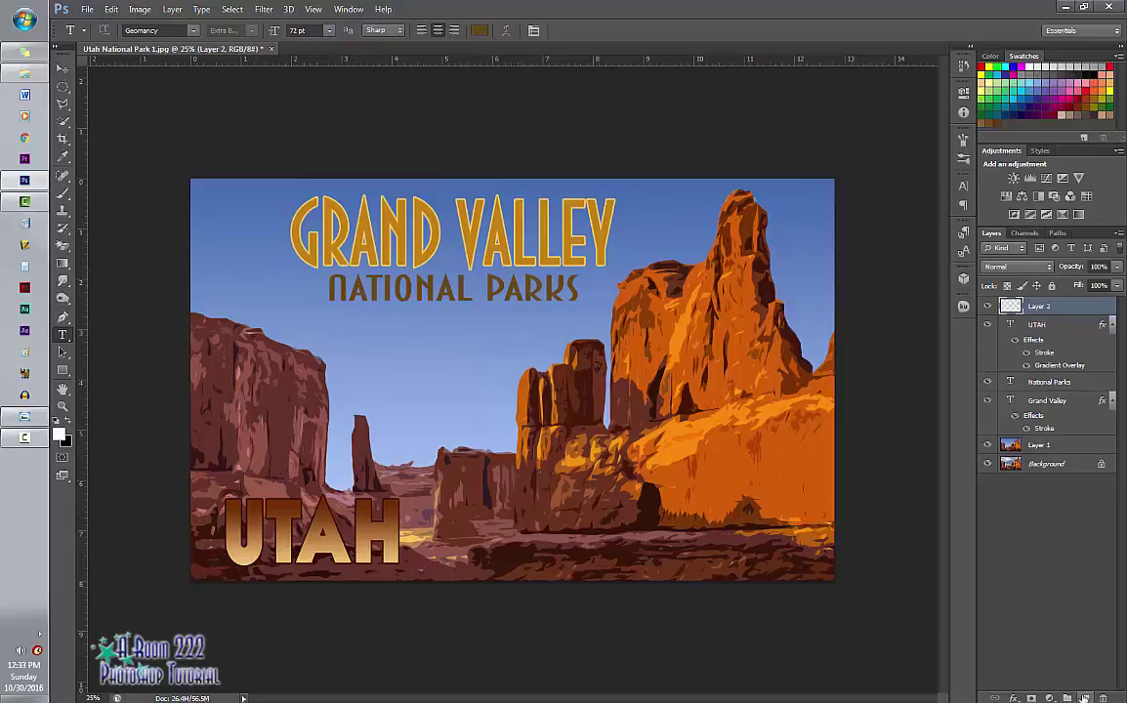
click(193, 30)
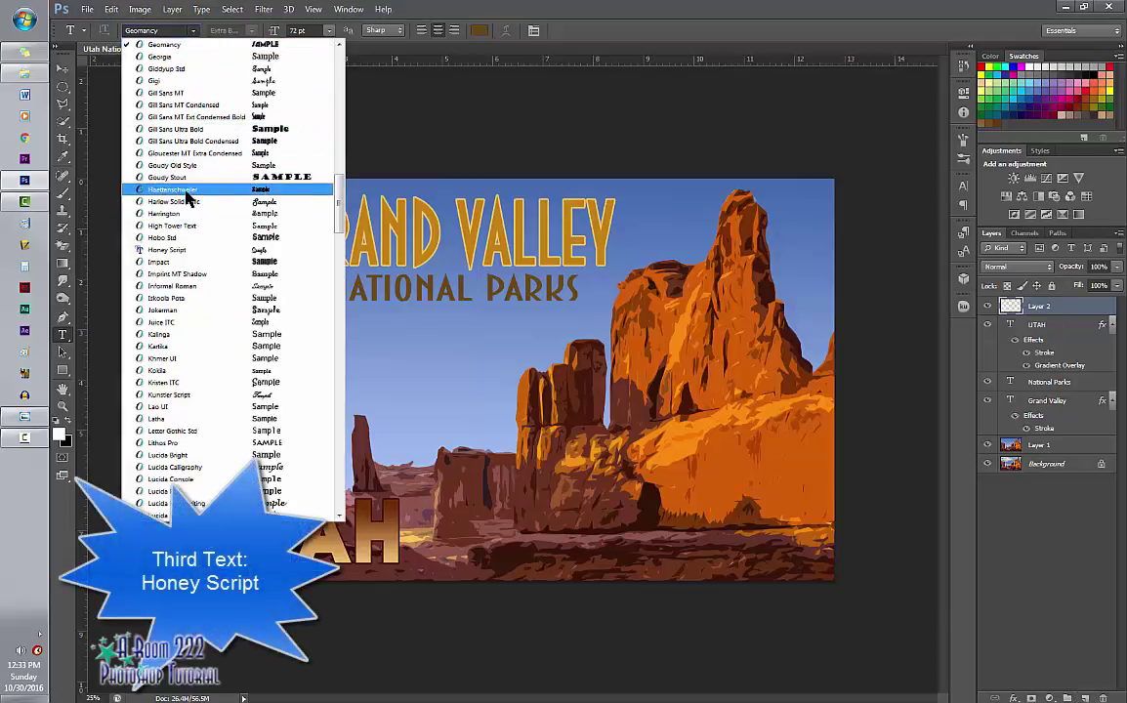
click(185, 252)
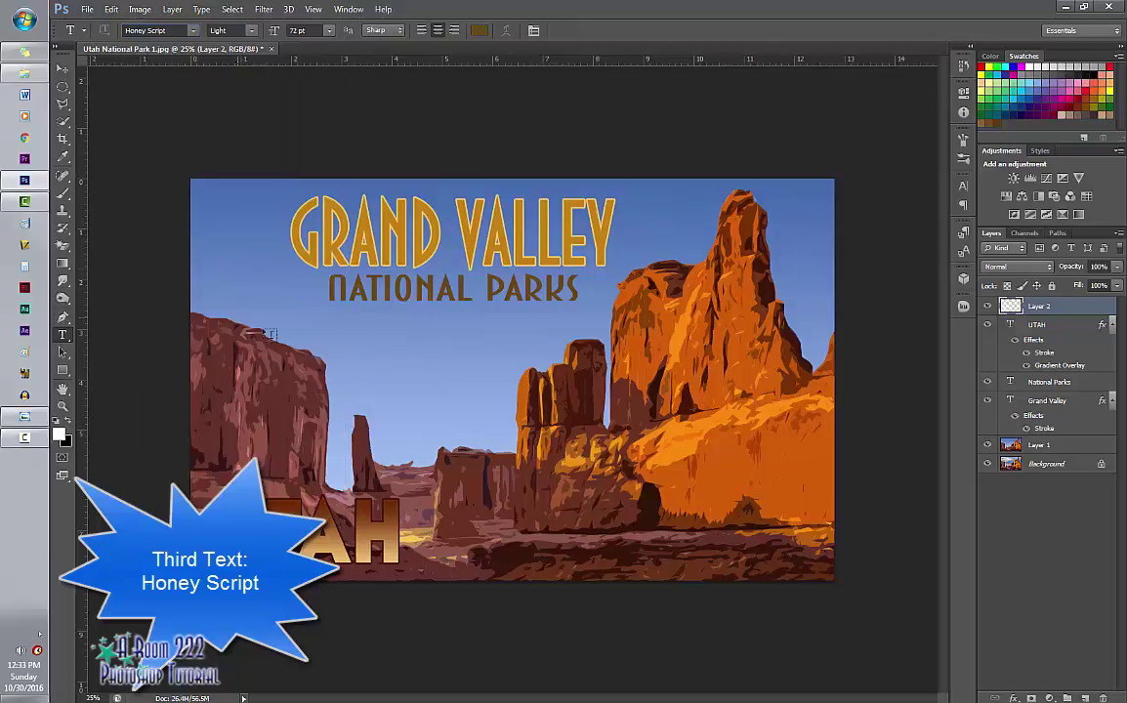
click(271, 439)
text(Arch)
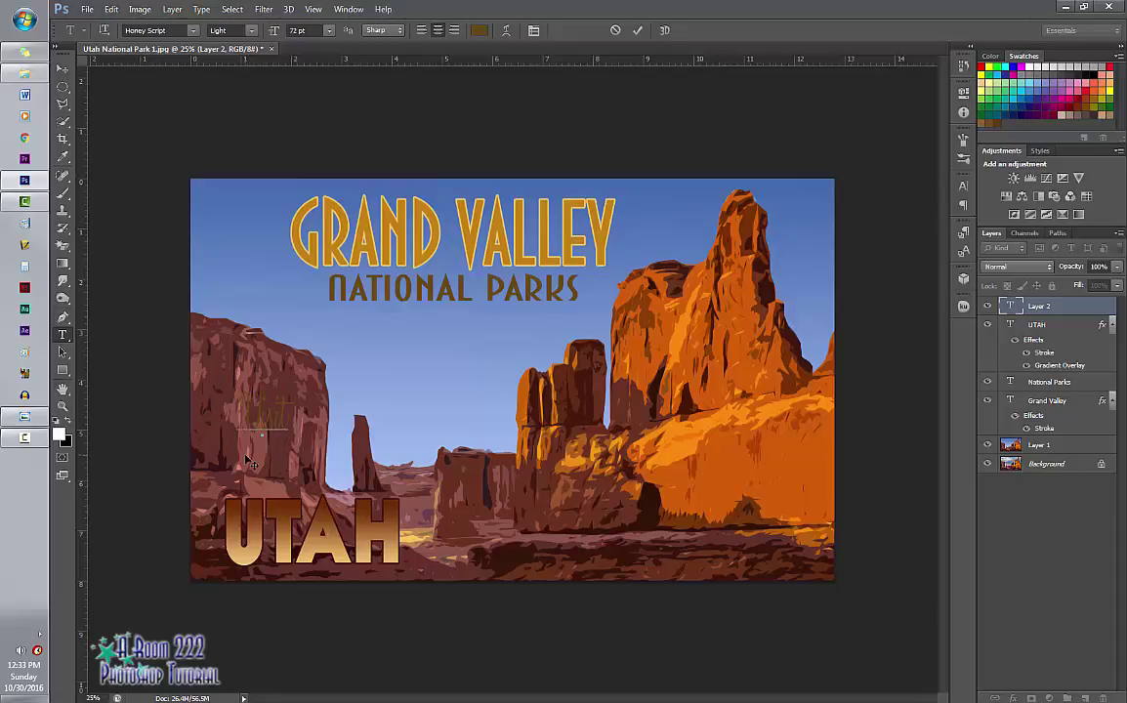
click(637, 30)
drag(283, 415, 236, 391)
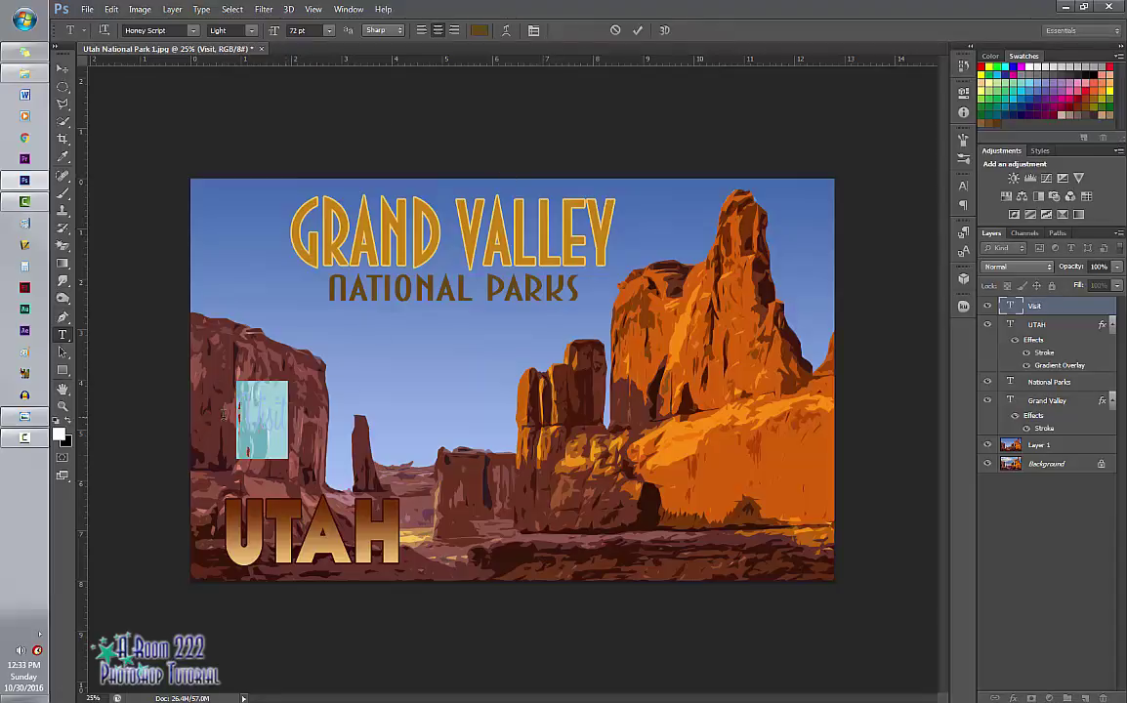
Colour the Visit text light sky blue (#5eccfa).
click(479, 30)
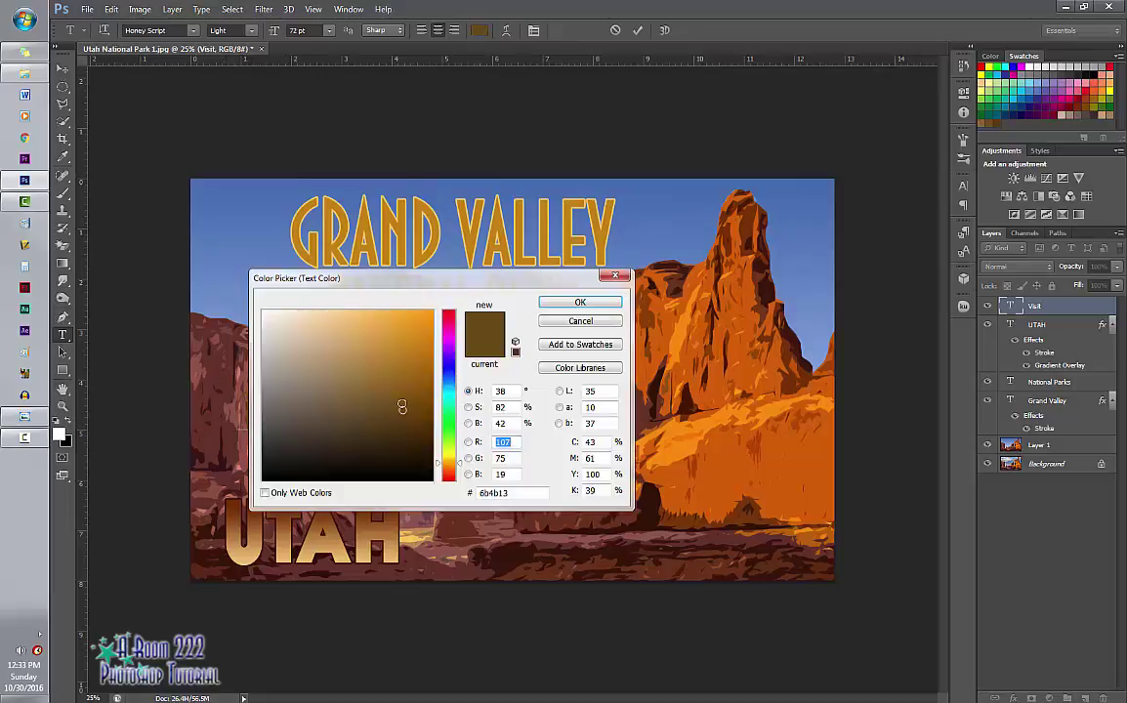
drag(451, 463, 460, 393)
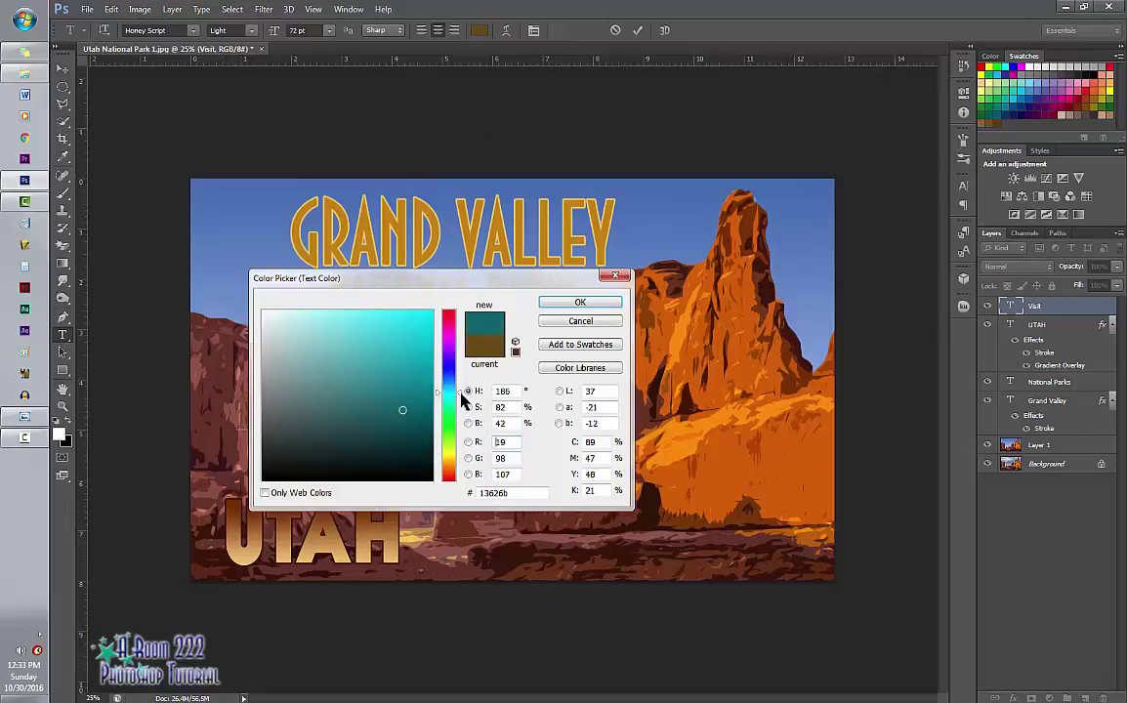
click(352, 310)
drag(460, 394, 463, 389)
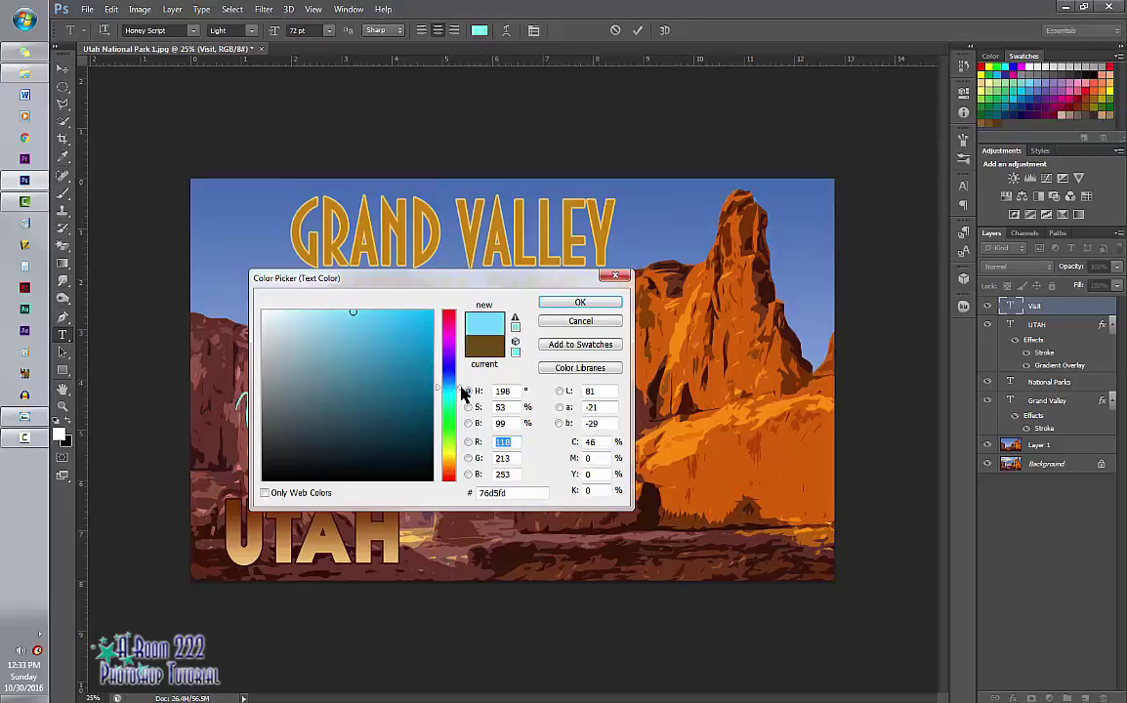
click(368, 312)
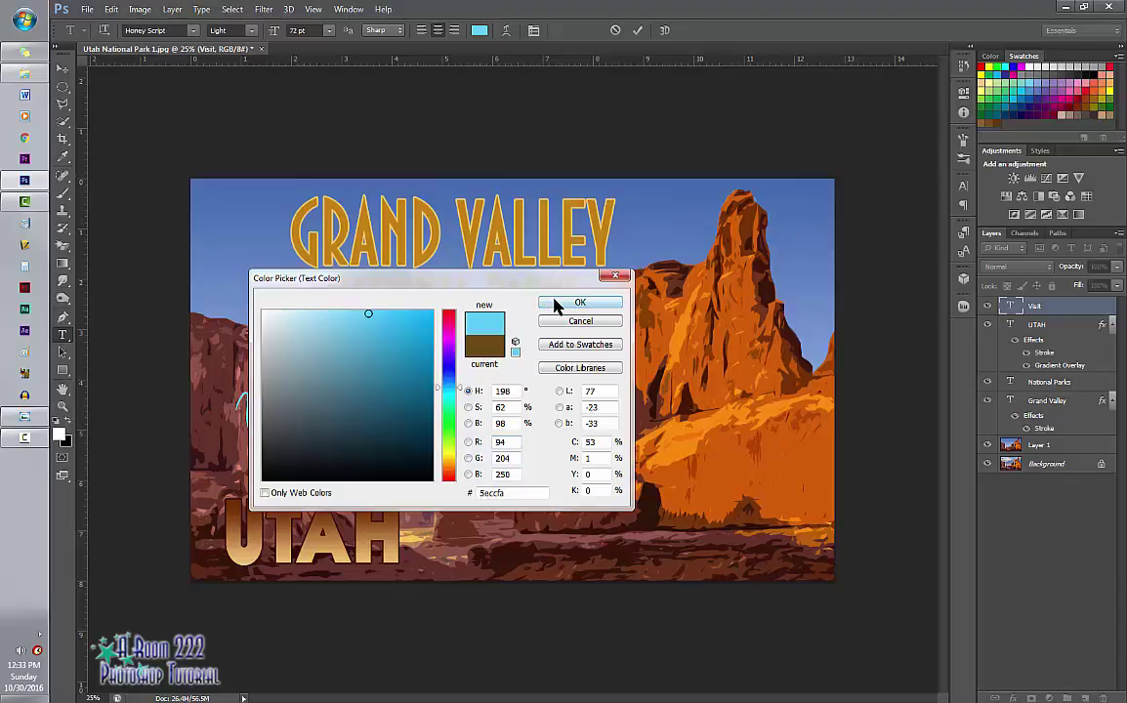
click(578, 303)
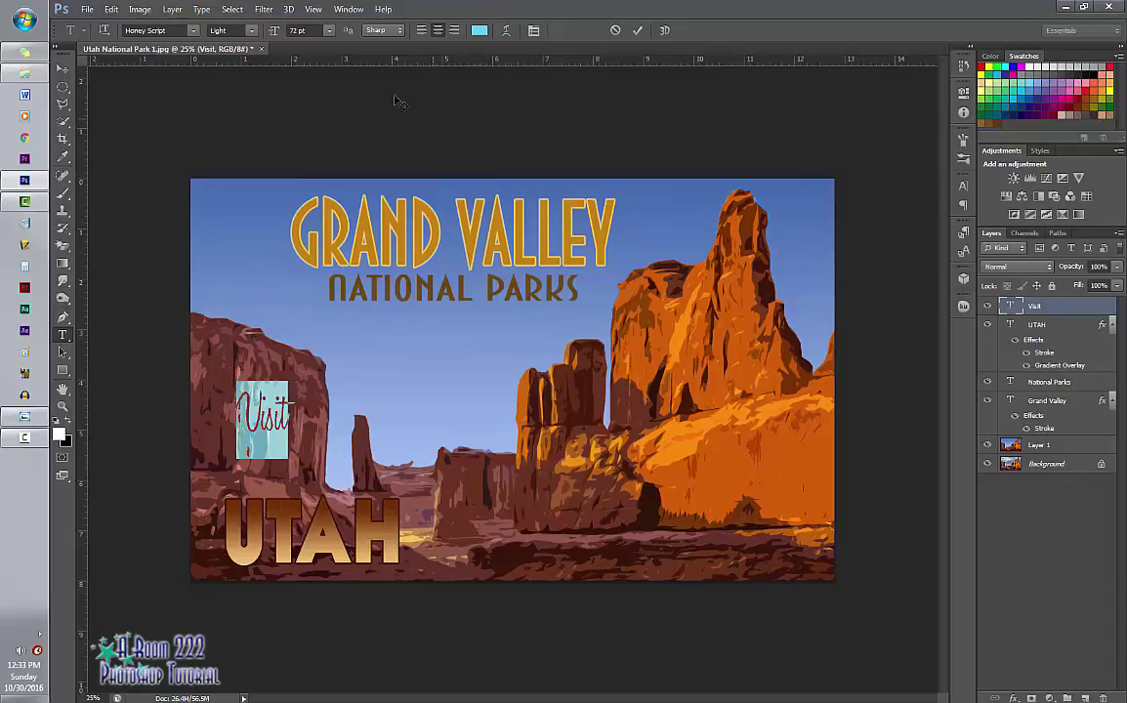
Try SemiBold for Visit, then set it back to the Light weight and commit.
click(249, 29)
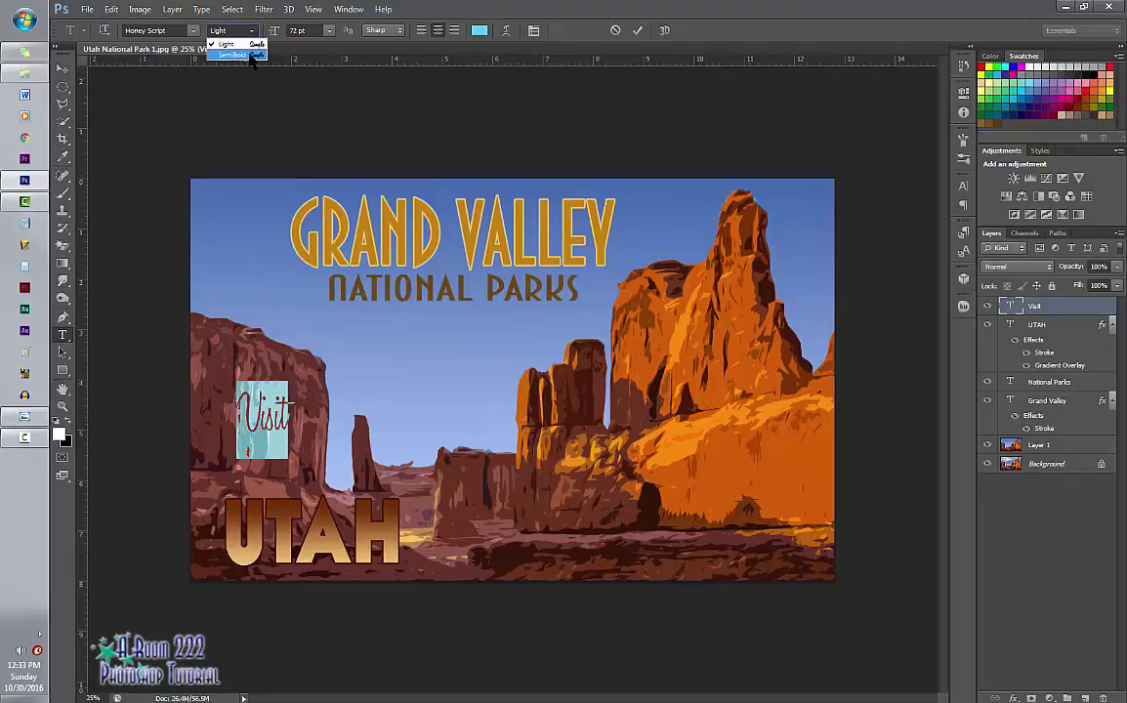
click(243, 55)
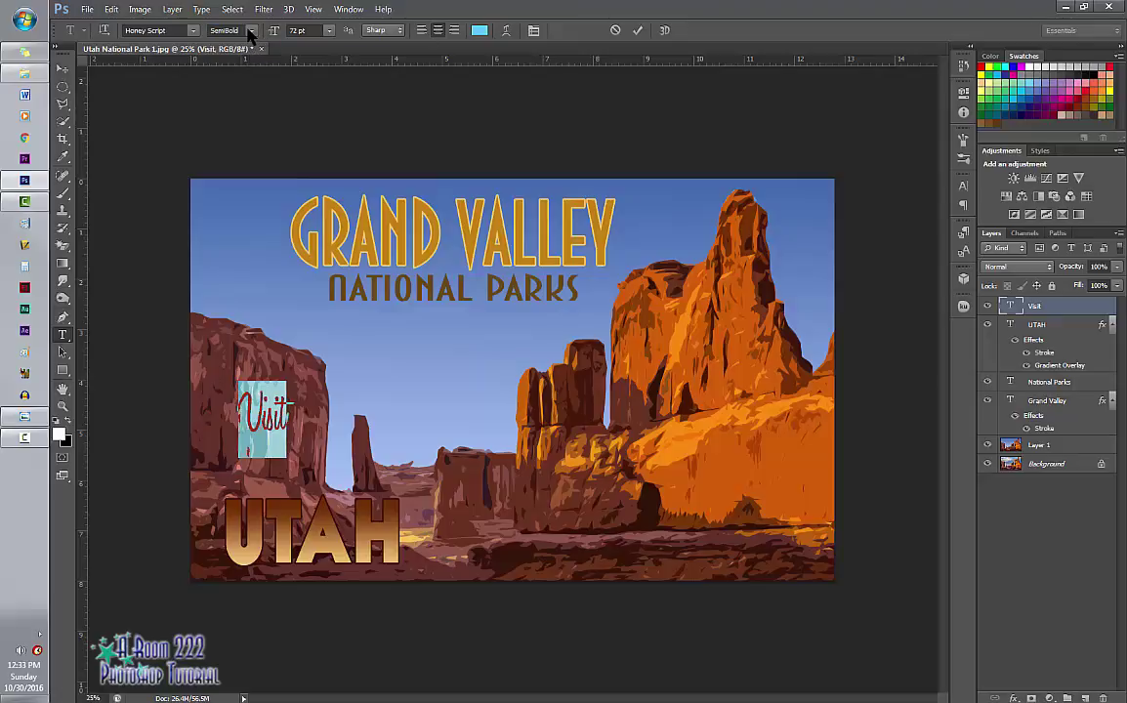
click(638, 30)
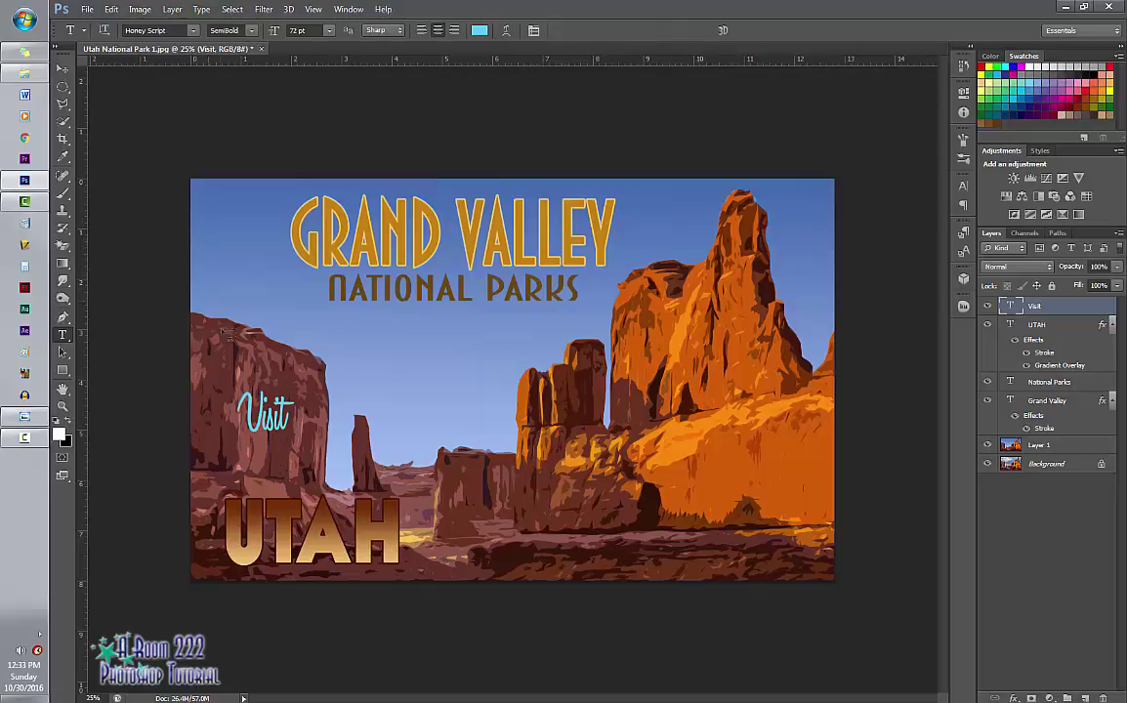
double_click(223, 399)
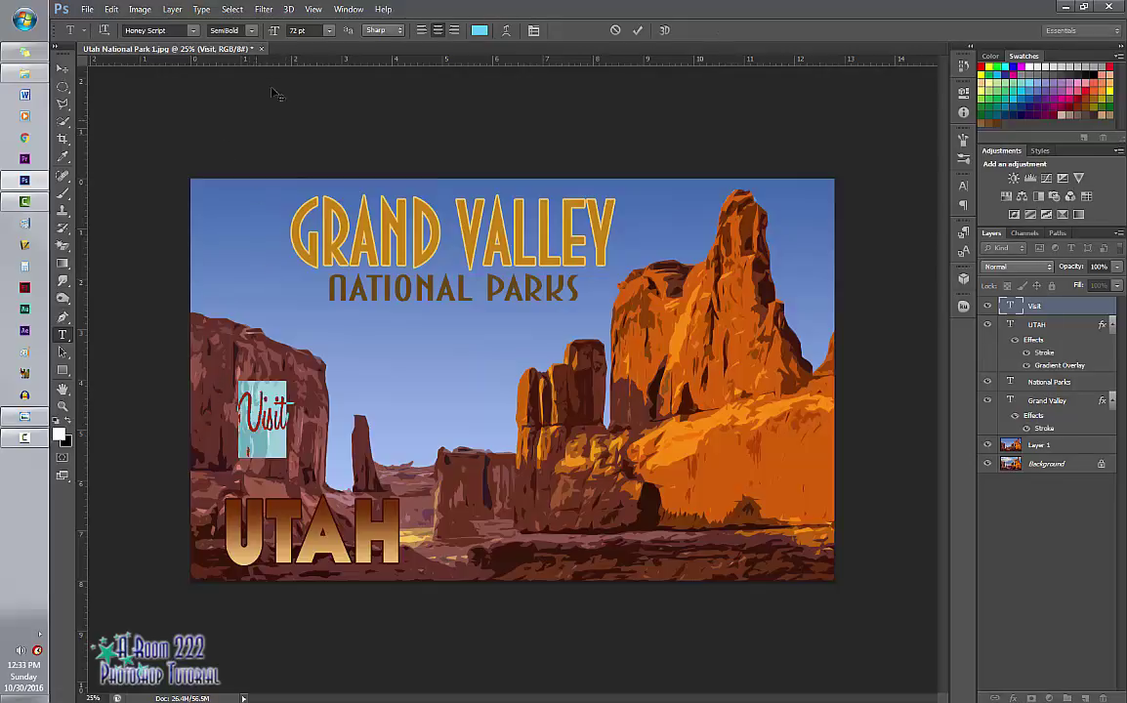
click(251, 30)
click(210, 44)
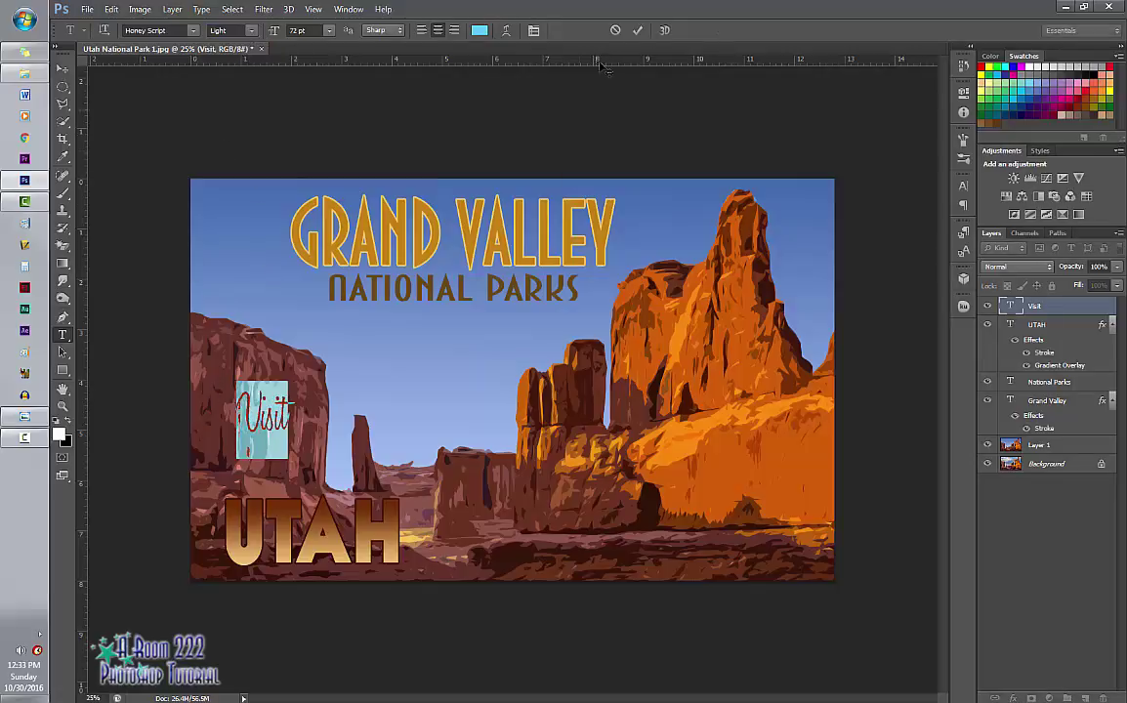
click(638, 32)
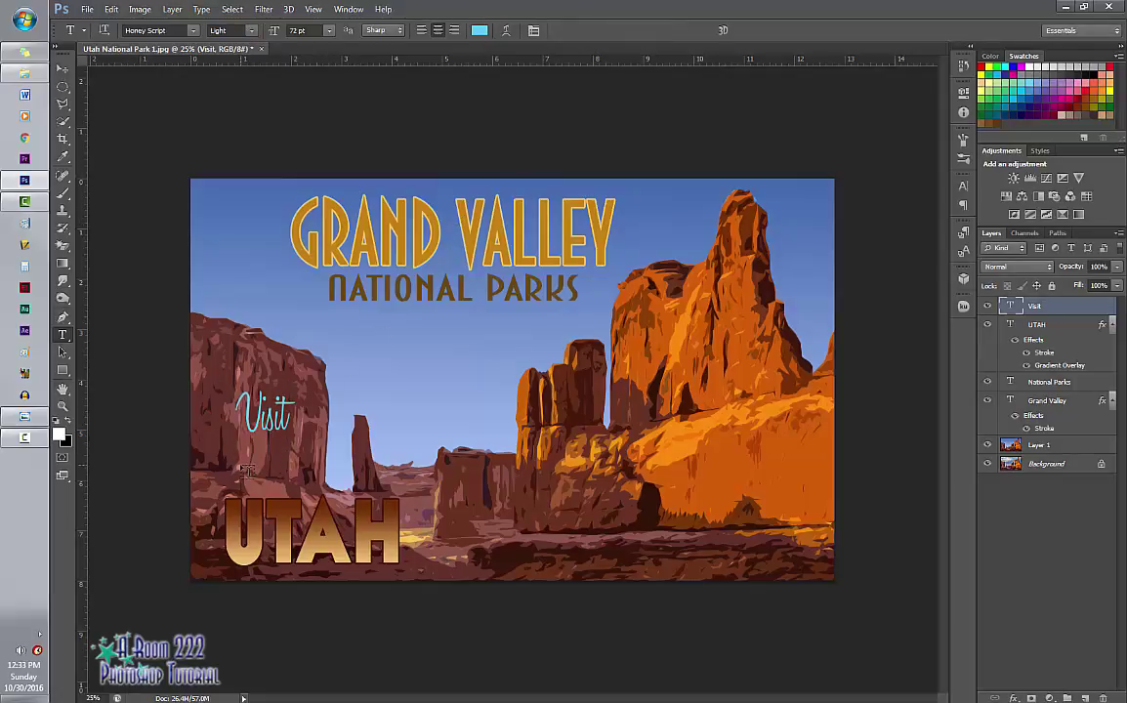
Enlarge the Visit script and move it just above UTAH.
key(ctrl+t)
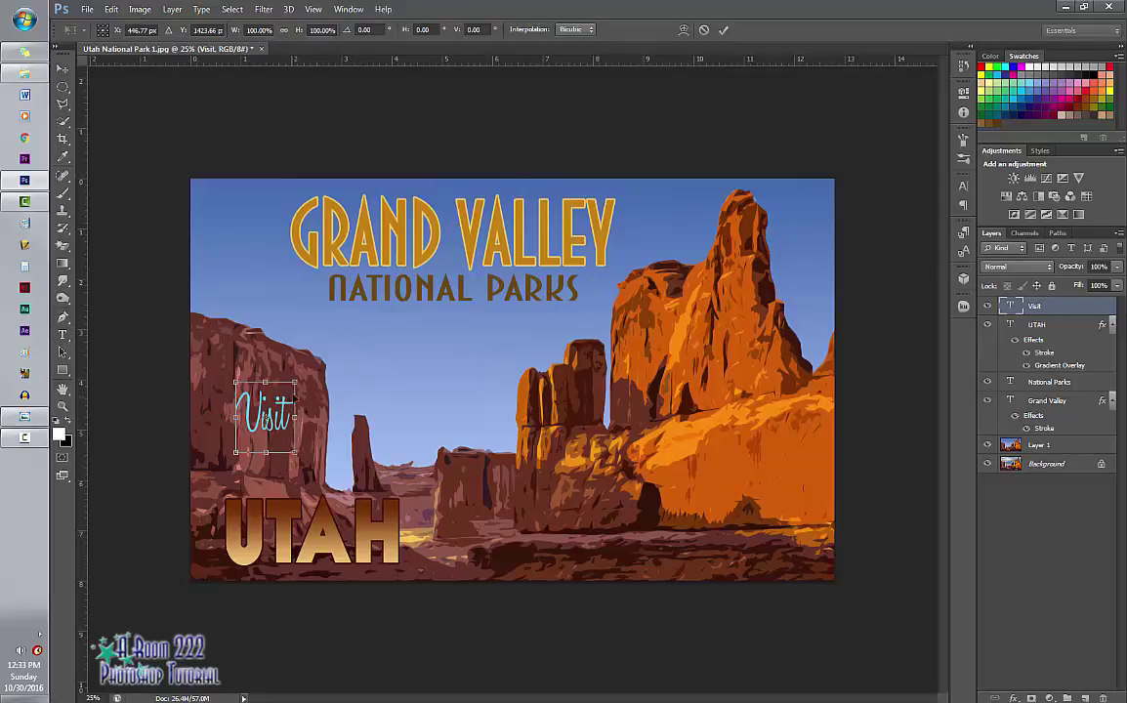
drag(295, 382, 318, 364)
drag(299, 425, 290, 467)
Skew Visit so it slants upward to the right.
right_click(282, 453)
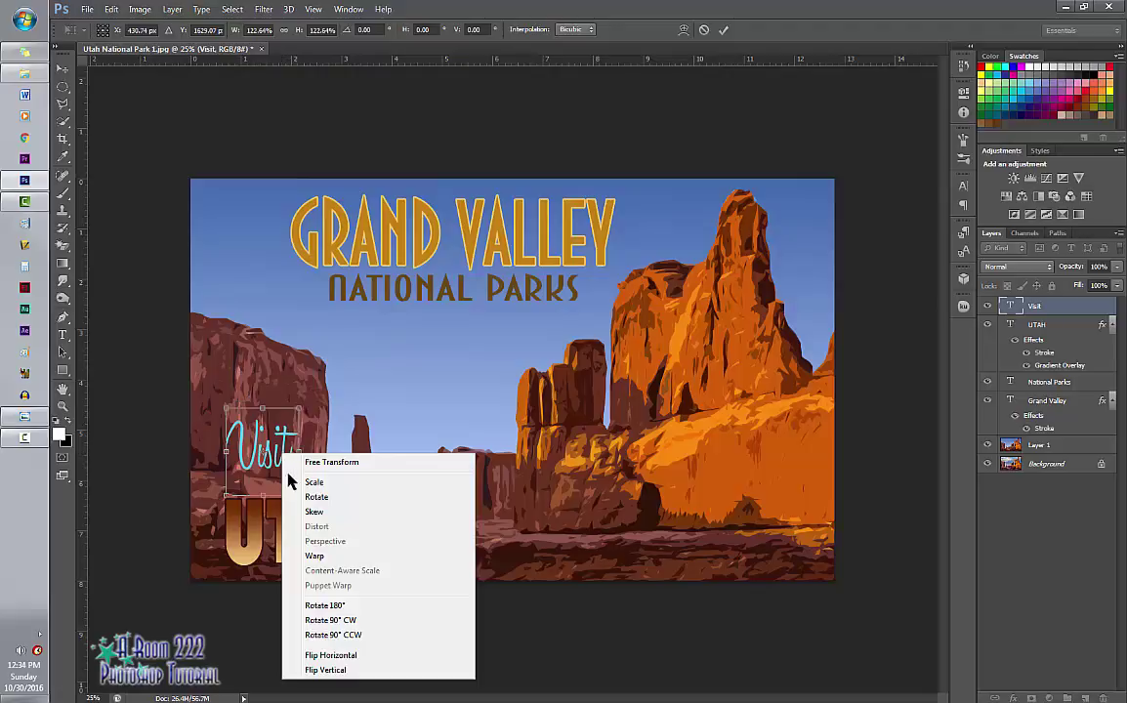
click(315, 511)
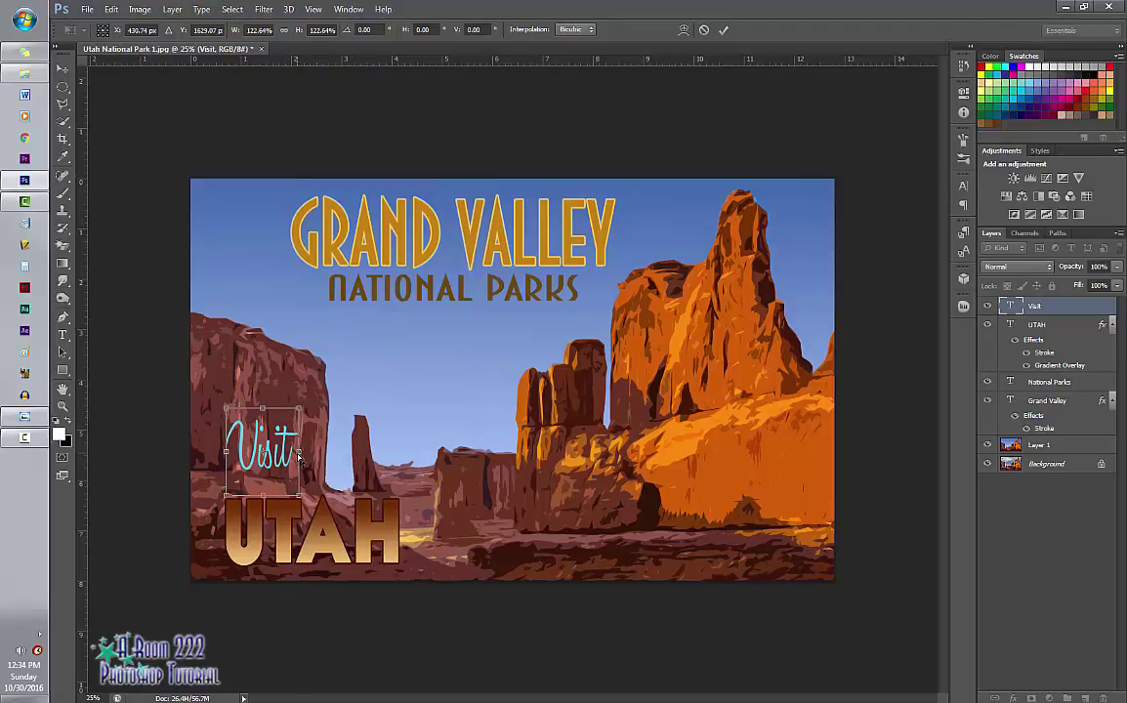
drag(299, 457, 305, 430)
key(Return)
key(ctrl+t)
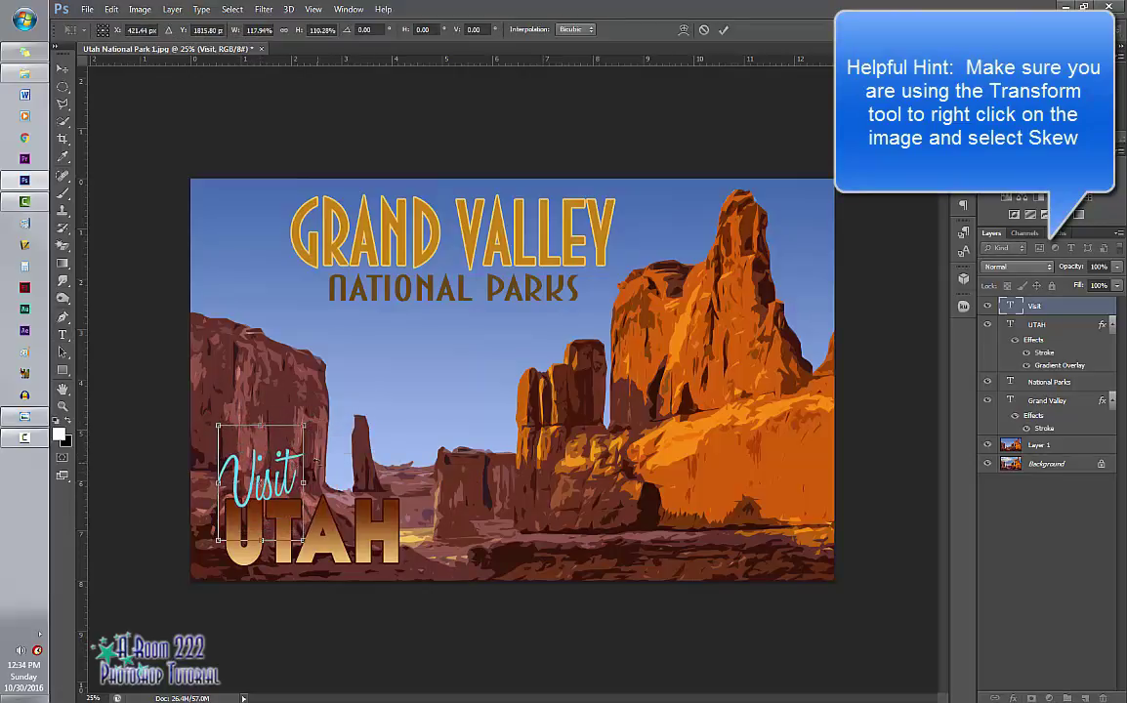
key(Return)
right_click(254, 474)
key(Escape)
key(ctrl+t)
right_click(292, 479)
click(324, 536)
drag(304, 484, 309, 475)
key(Return)
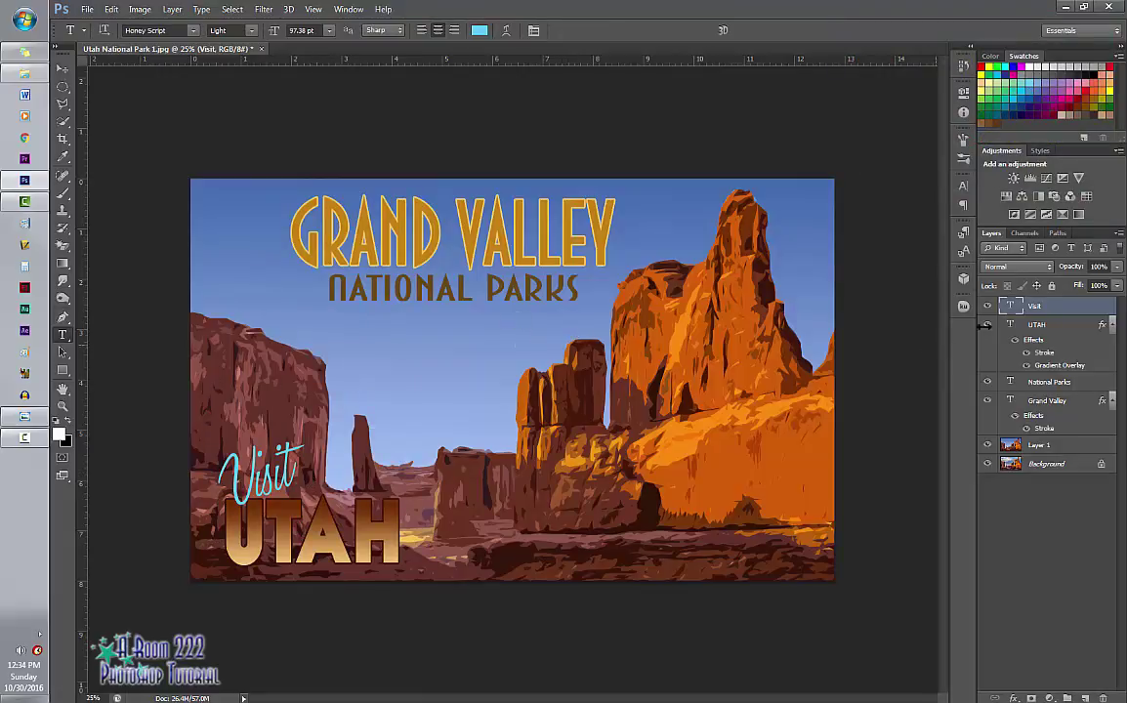
Give Visit a Drop Shadow with distance 5, then select the Background layer.
right_click(1054, 306)
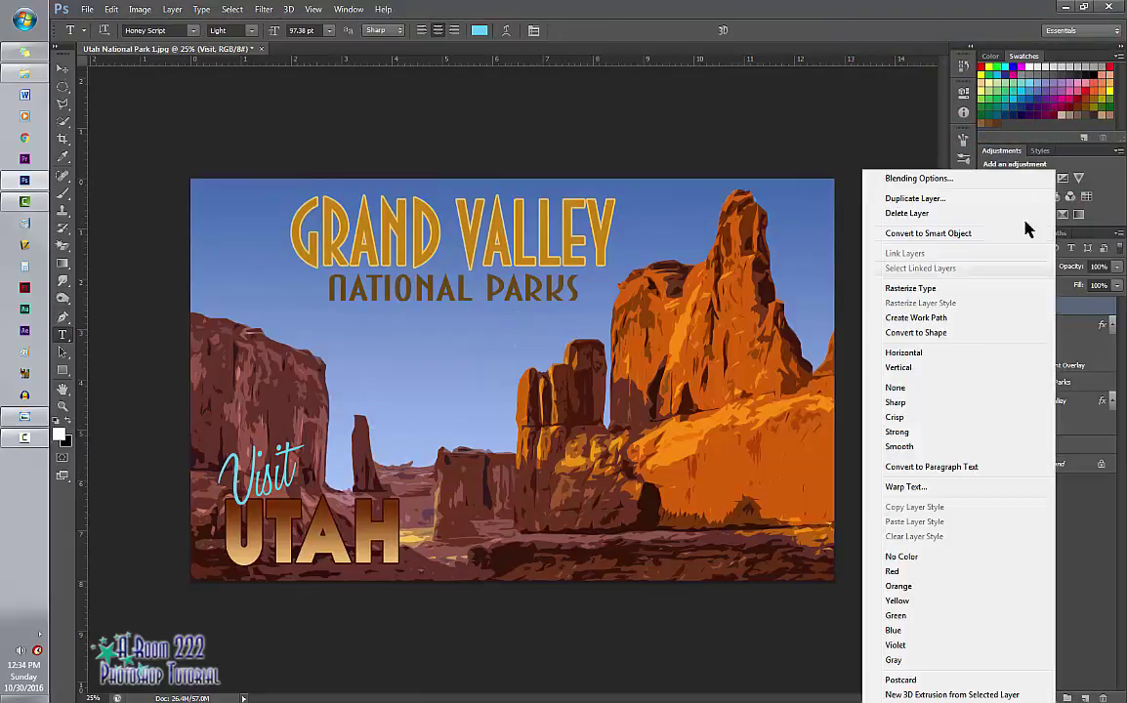
click(967, 179)
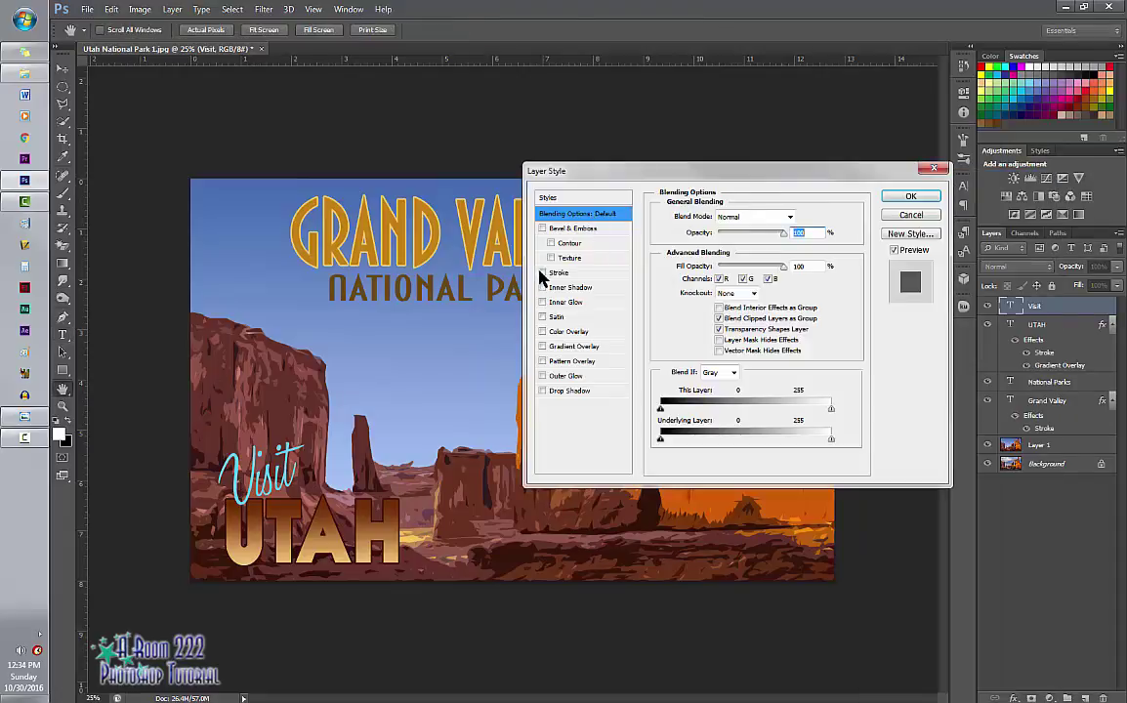
click(545, 391)
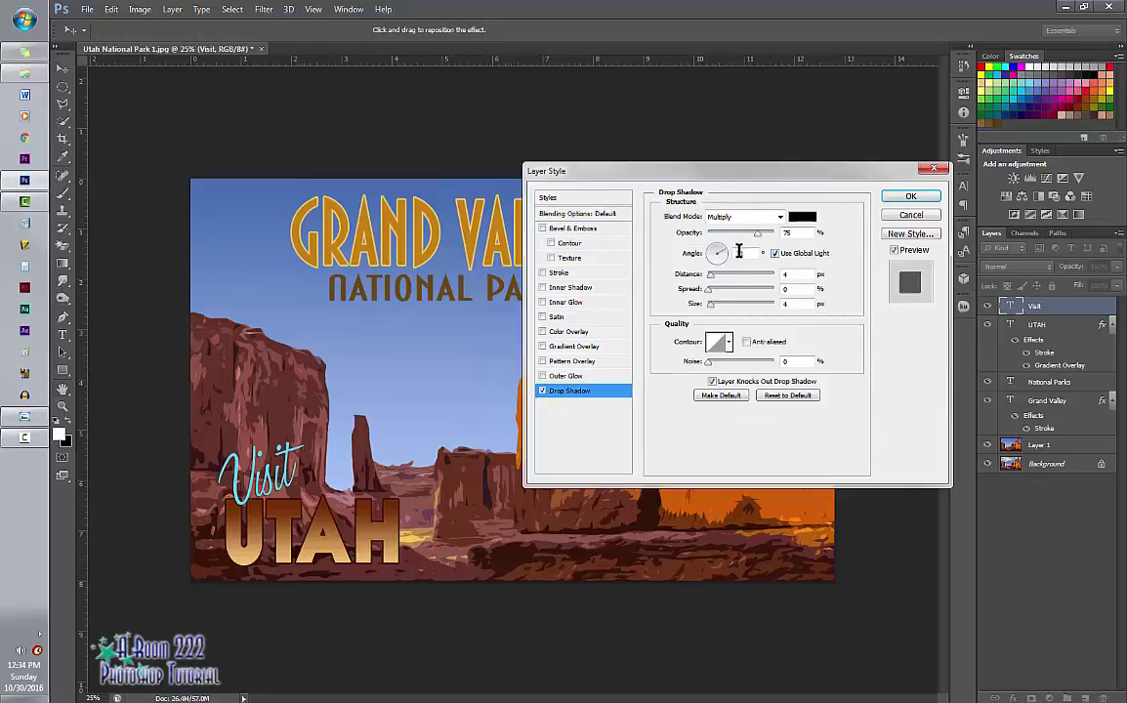
drag(711, 279, 715, 282)
click(910, 197)
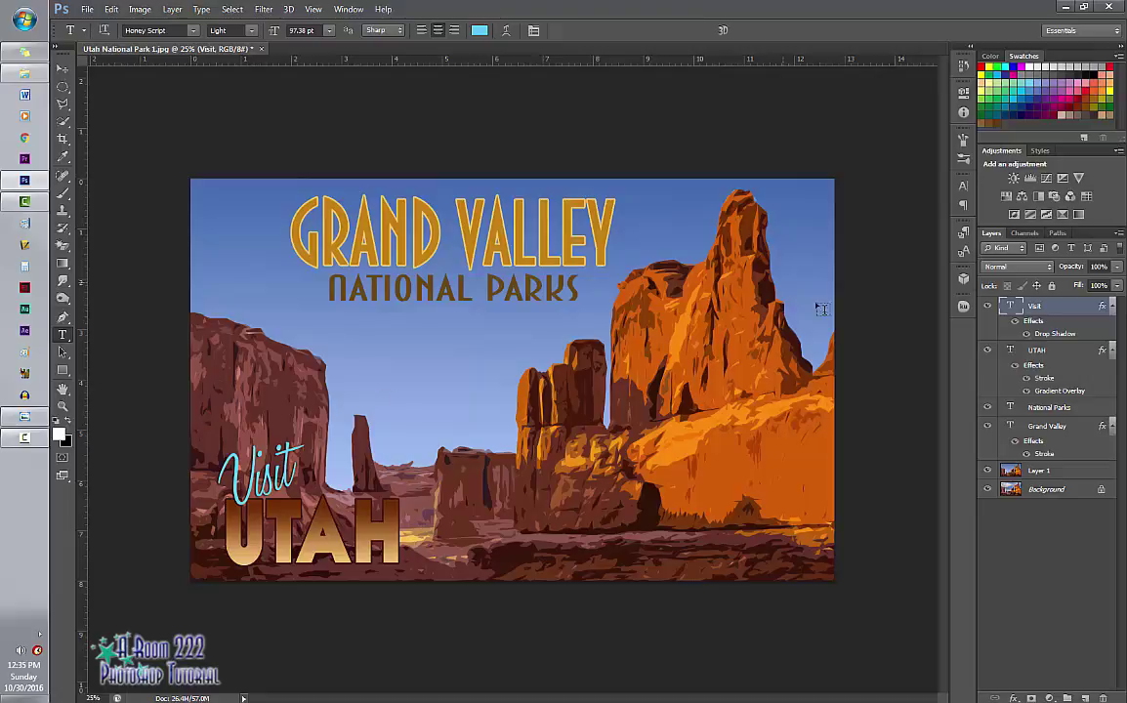
click(1047, 490)
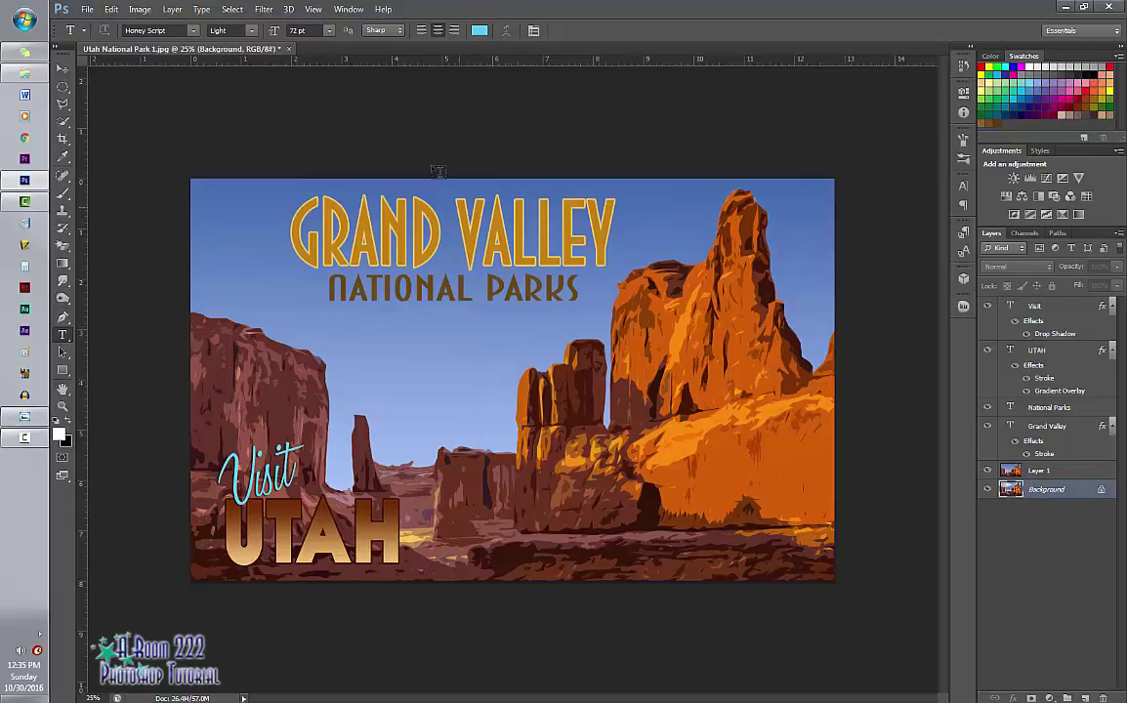
Enlarge the canvas to 13.3 × 8.5 inches with a white extension around the poster.
click(143, 10)
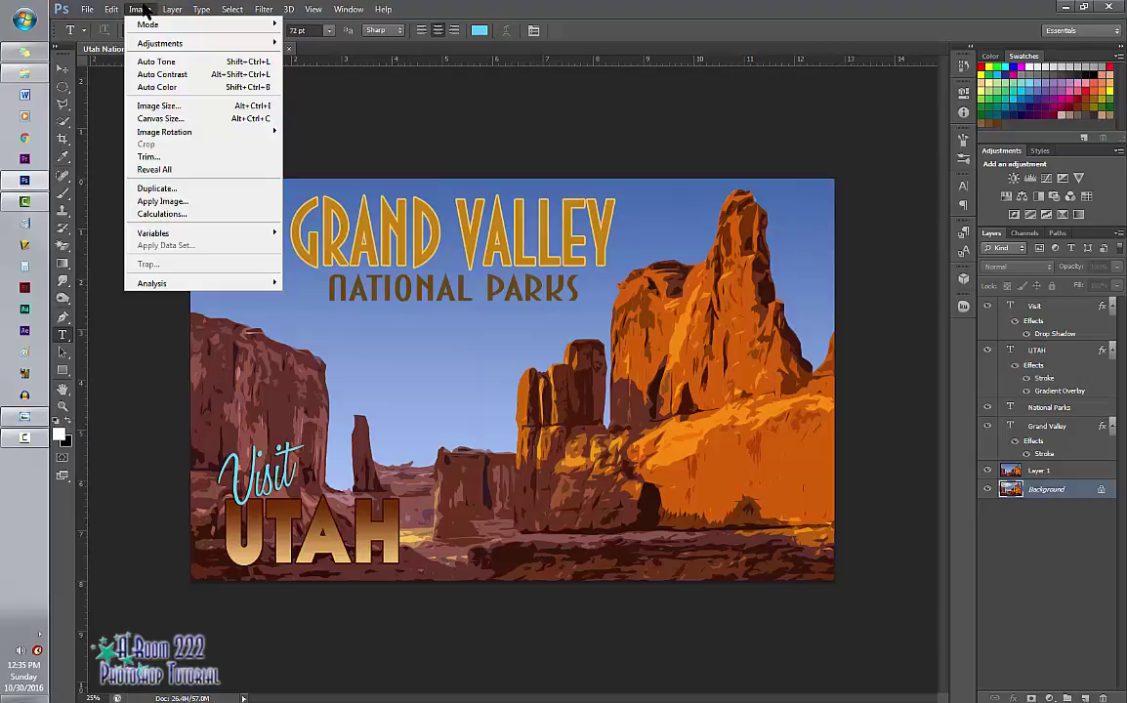
click(159, 118)
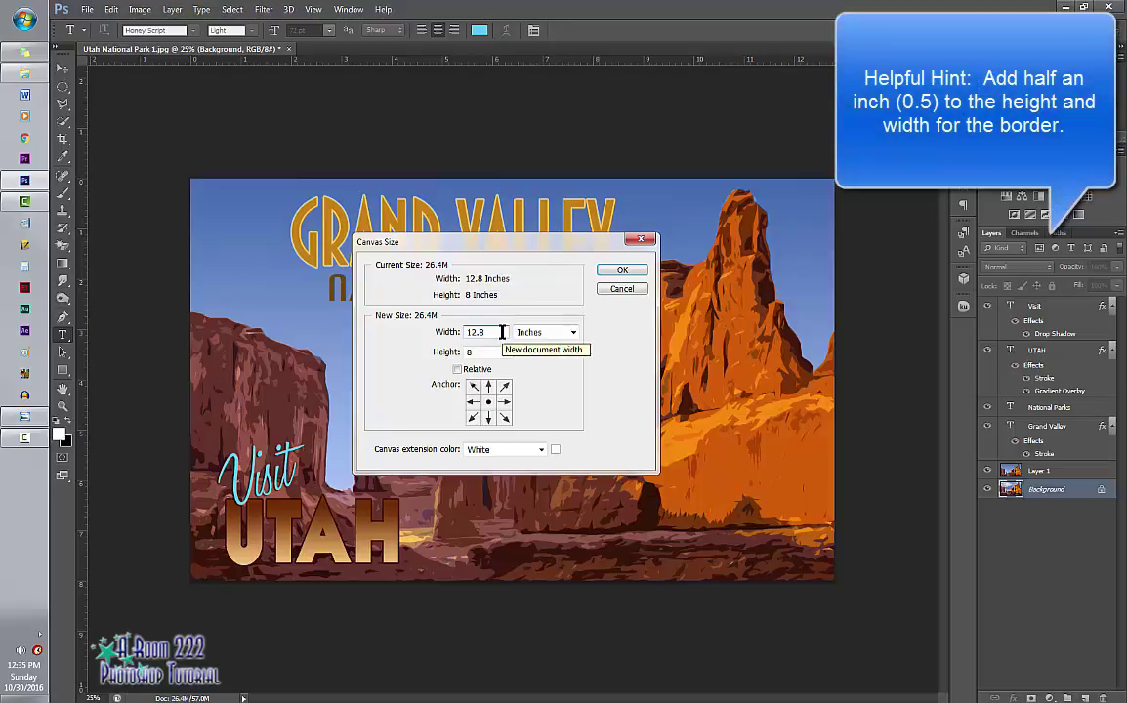
key(BackSpace)
key(BackSpace)
key(BackSpace)
key(BackSpace)
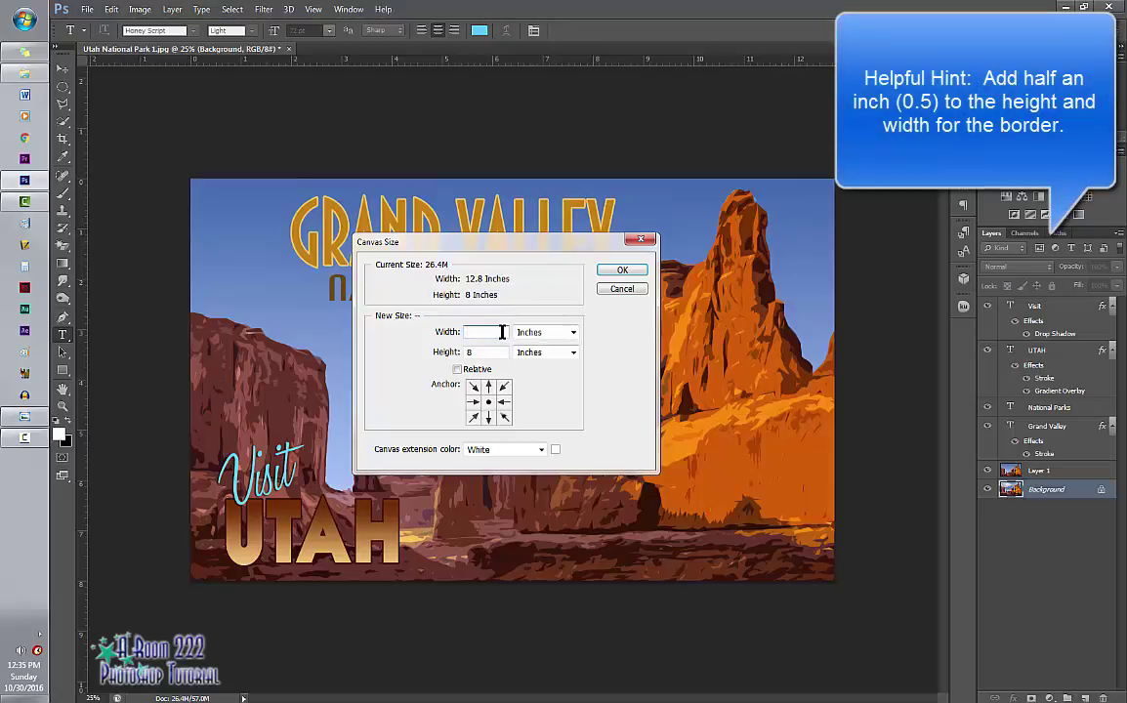
text(13.3)
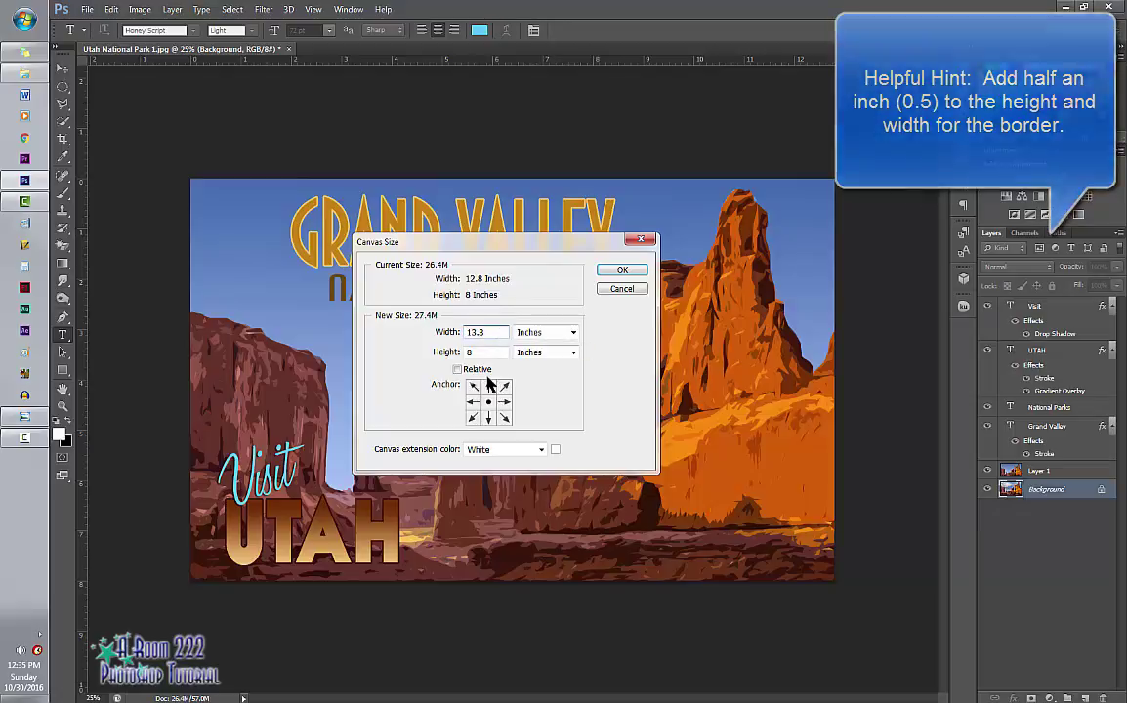
click(490, 352)
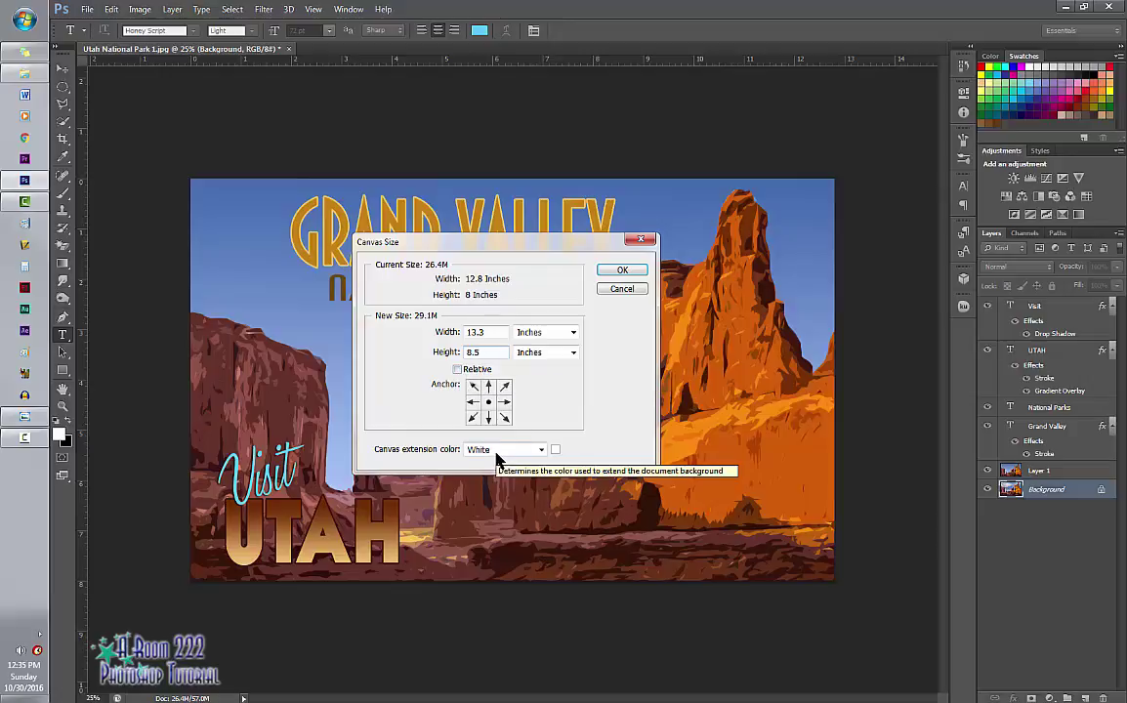
click(634, 272)
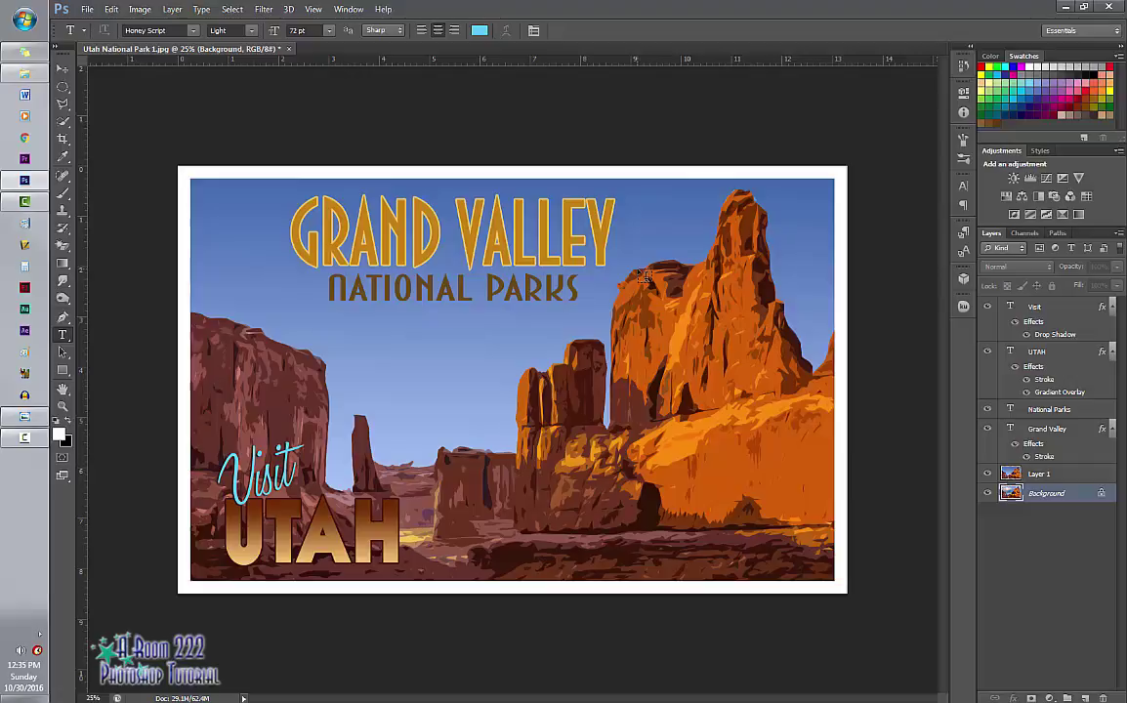
Save As into the network drive's 2016-2017 > Period 4_5 > Finished Projects > Vintage Poster > Utah National Park folder.
click(87, 9)
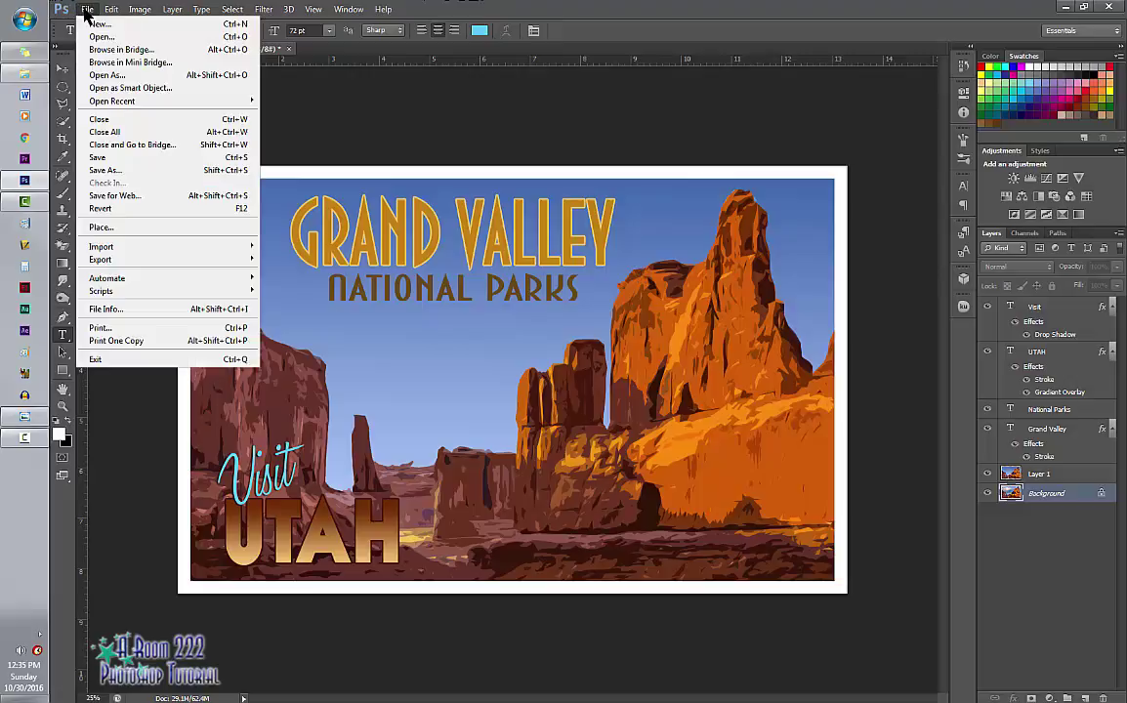
click(143, 171)
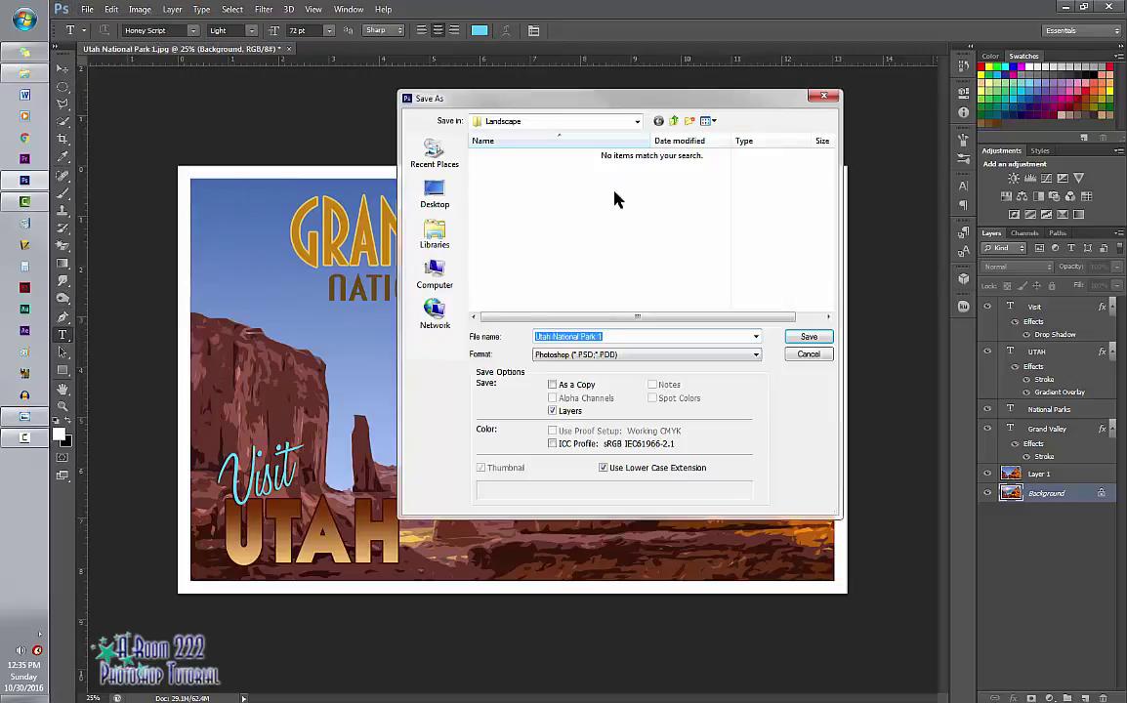
click(434, 314)
click(435, 273)
double_click(635, 283)
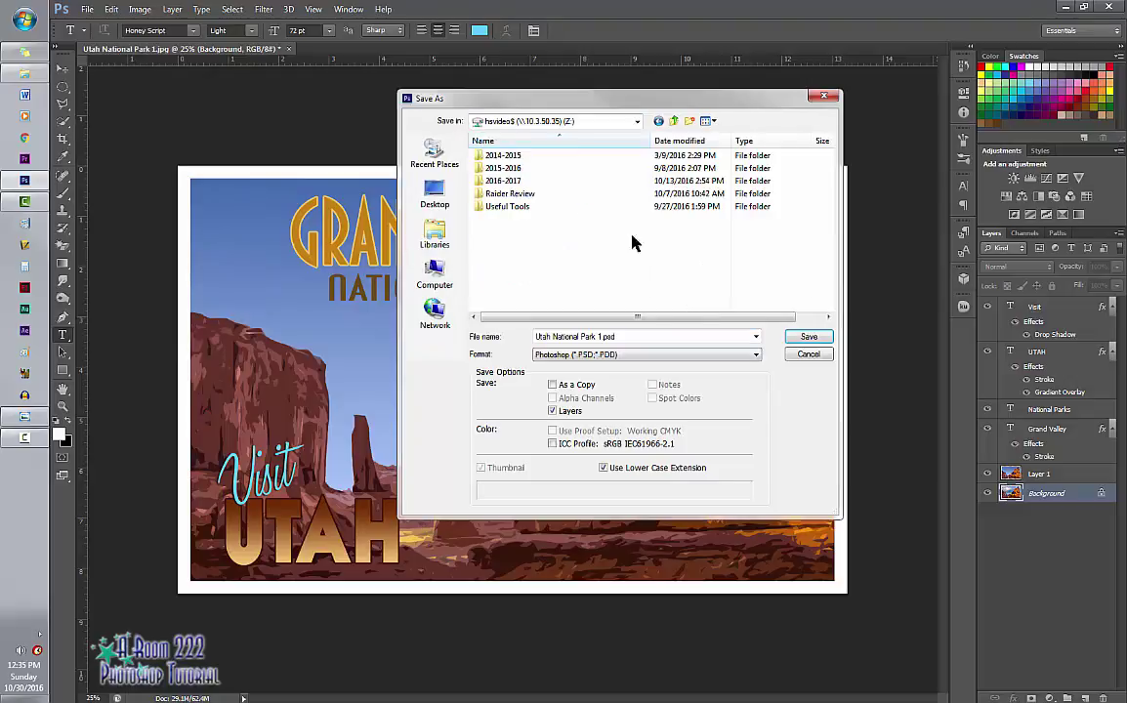
double_click(522, 182)
double_click(532, 209)
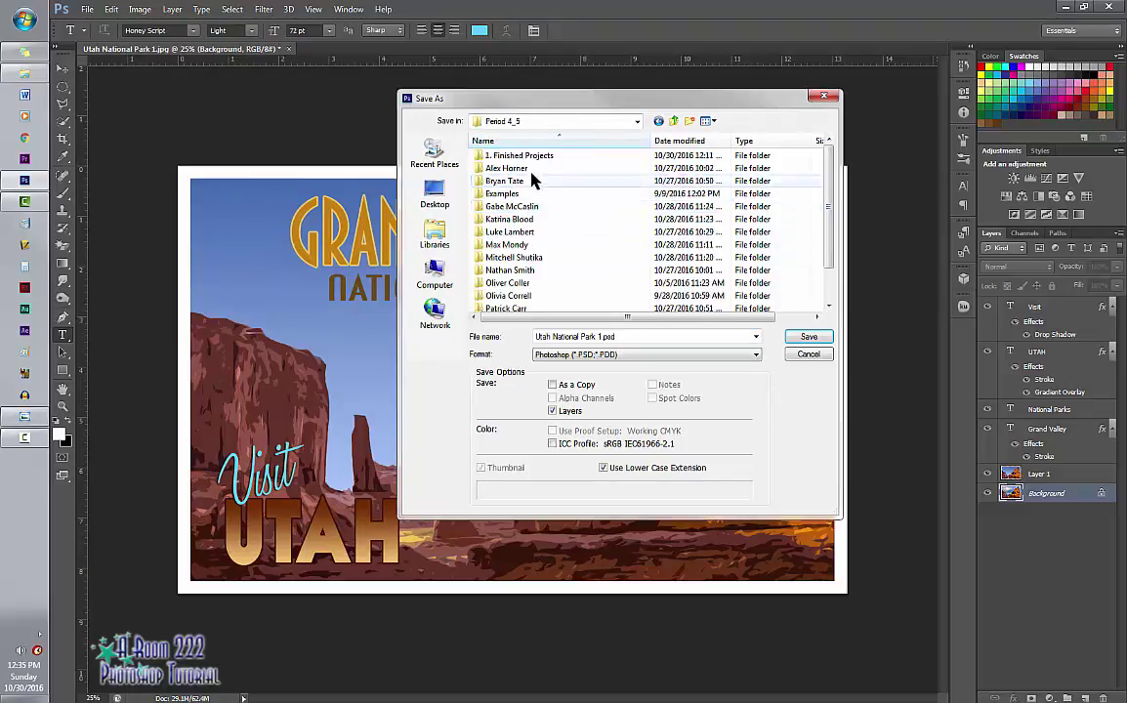
double_click(516, 156)
double_click(532, 181)
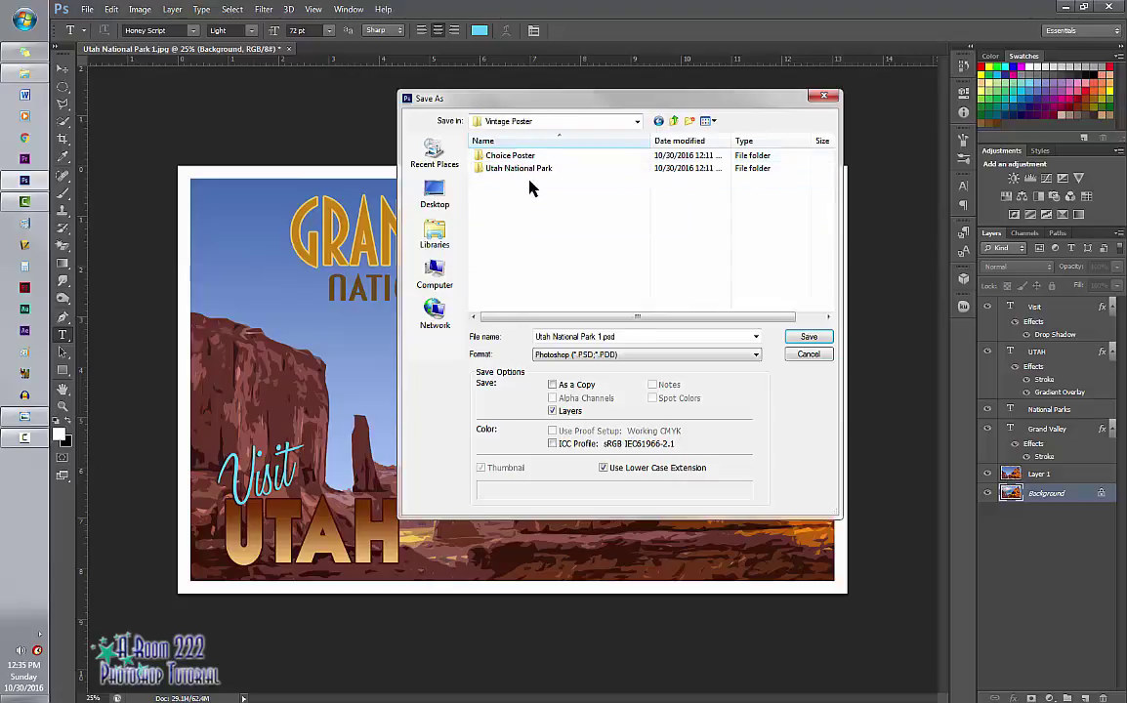
double_click(540, 170)
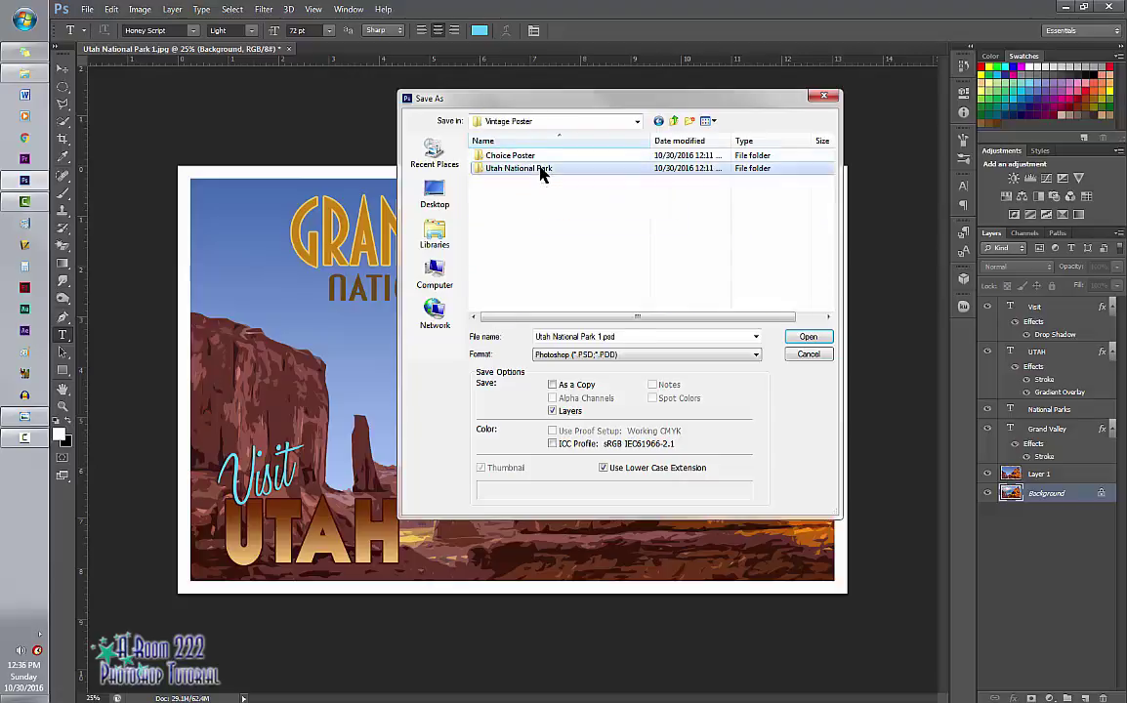
Enter the file name, choose JPEG format, save, and accept the JPEG quality options.
text(Ms. Cipro)
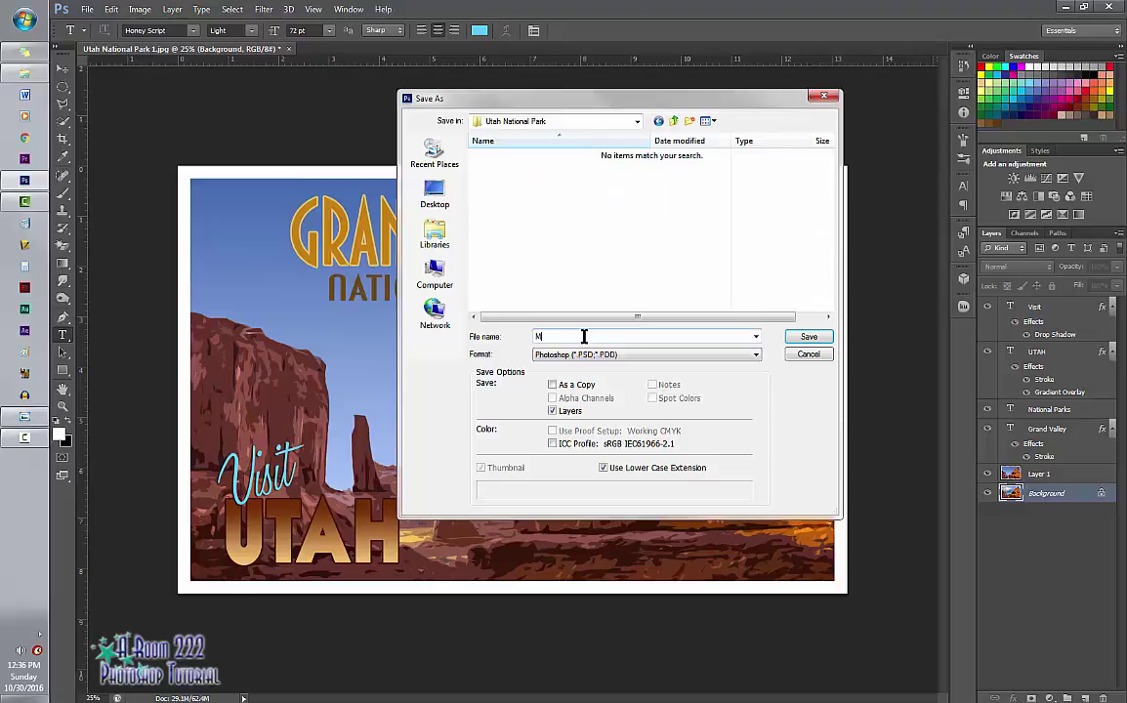
click(638, 356)
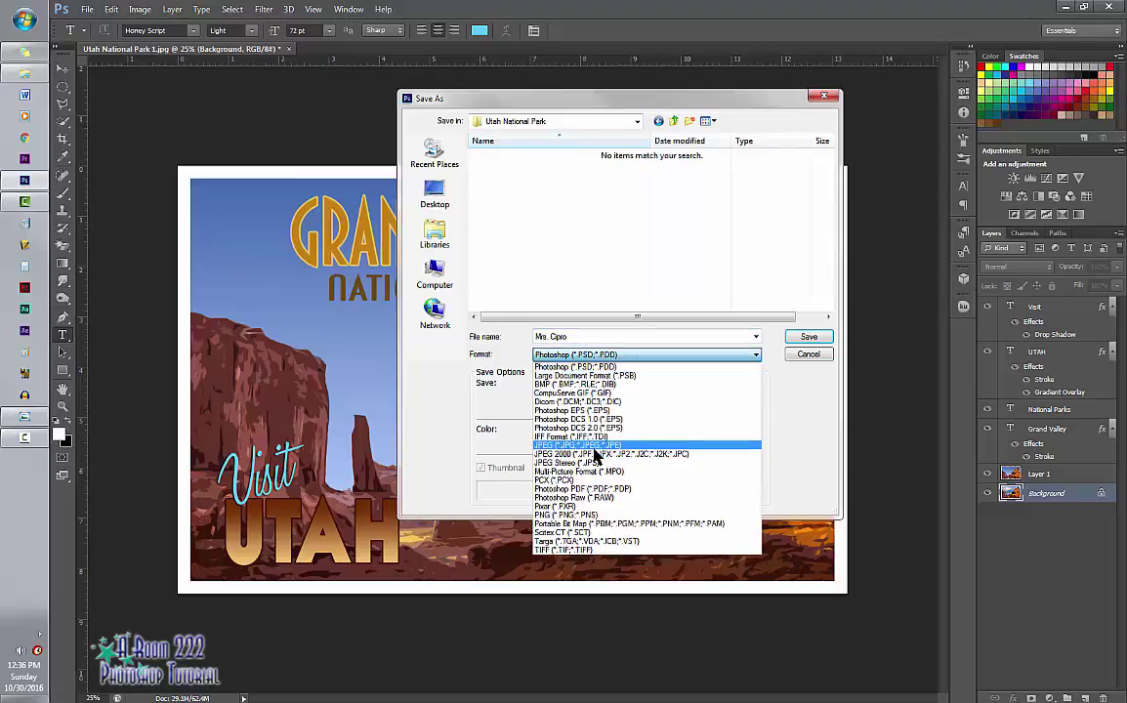
click(595, 454)
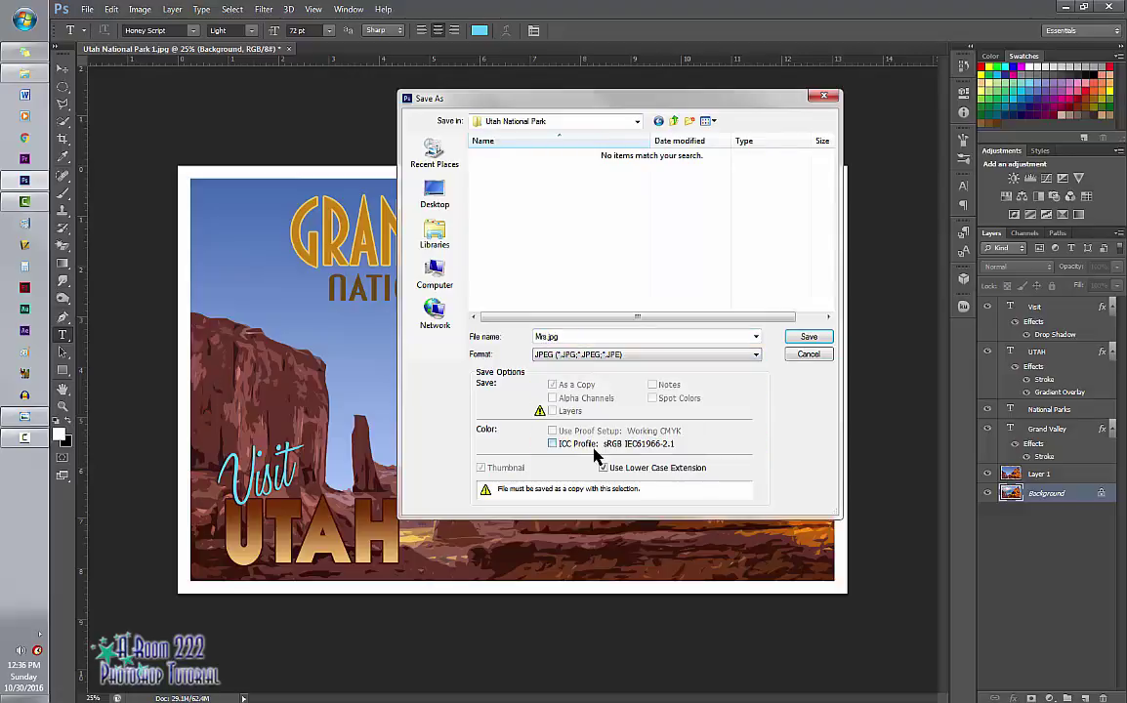
click(808, 340)
click(558, 246)
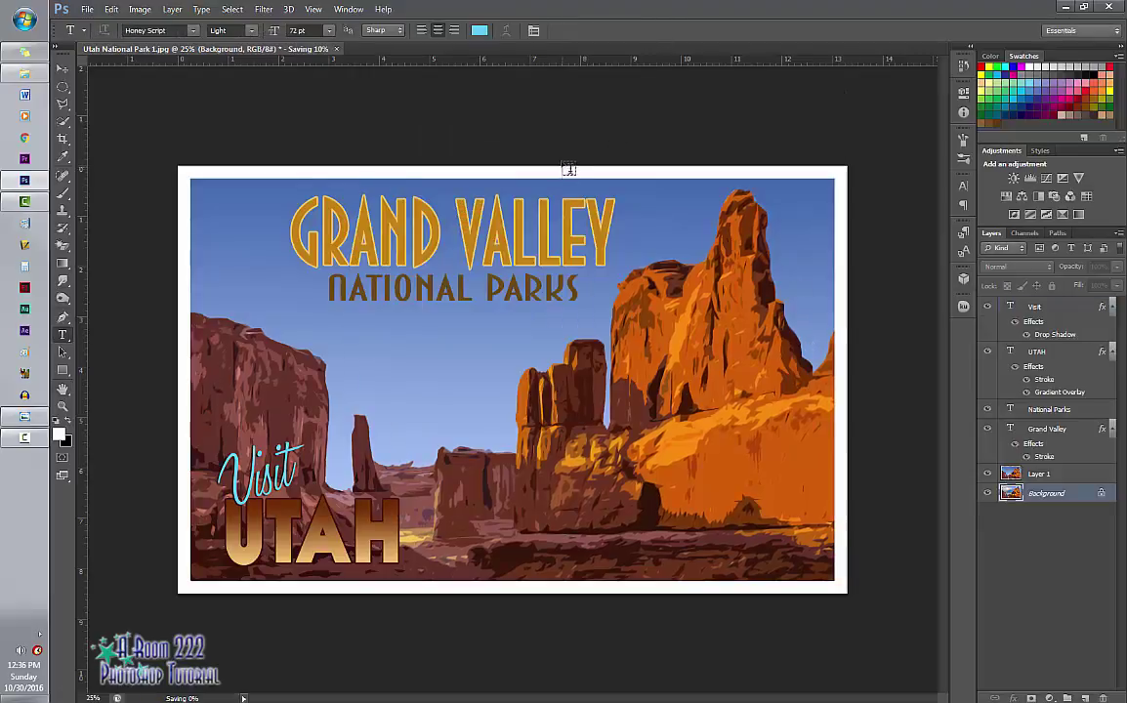